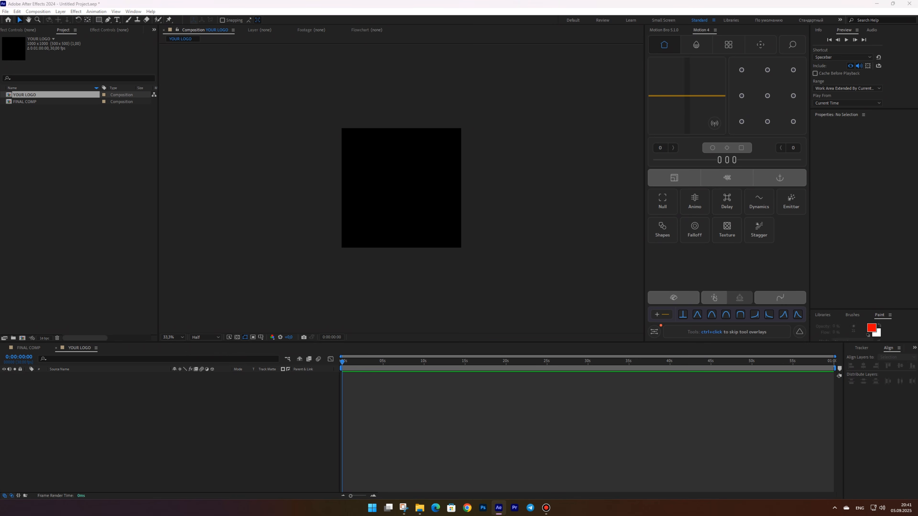
# Import the apple logo image into the YOUR LOGO composition and scale it down to about 95%
pyautogui.moveTo(109, 193); pyautogui.dragTo(54, 143)
pyautogui.moveTo(23, 109); pyautogui.dragTo(262, 420)
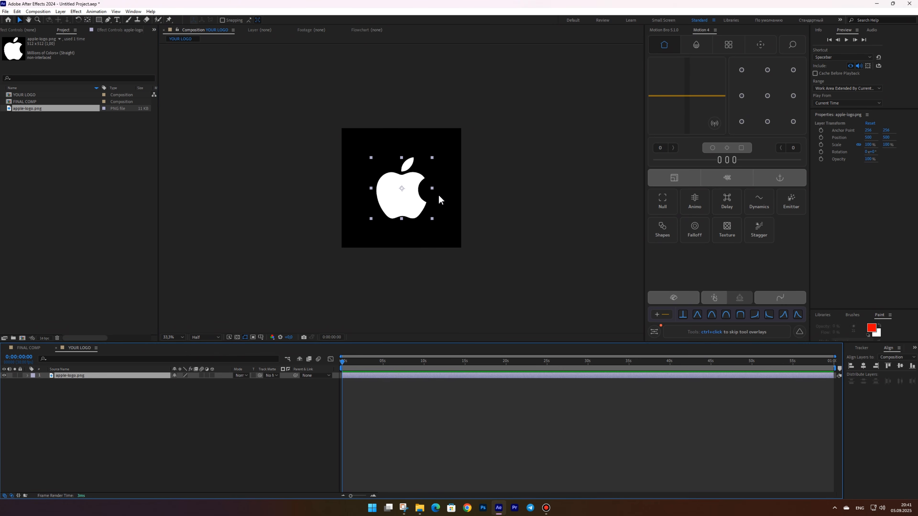
pyautogui.moveTo(432, 187)
pyautogui.mouseDown()
pyautogui.moveTo(445, 185)
pyautogui.moveTo(430, 185)
pyautogui.mouseUp()
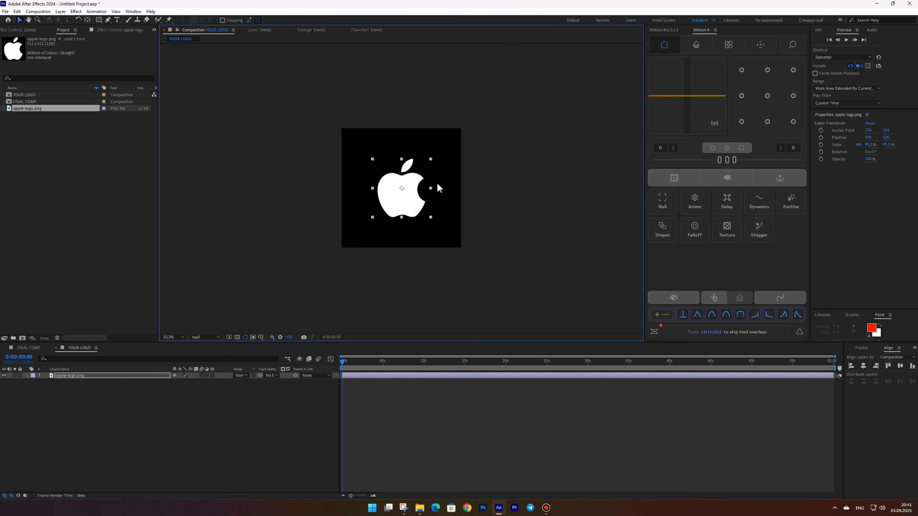
pyautogui.press('/')
pyautogui.hotkey('shift', '/')
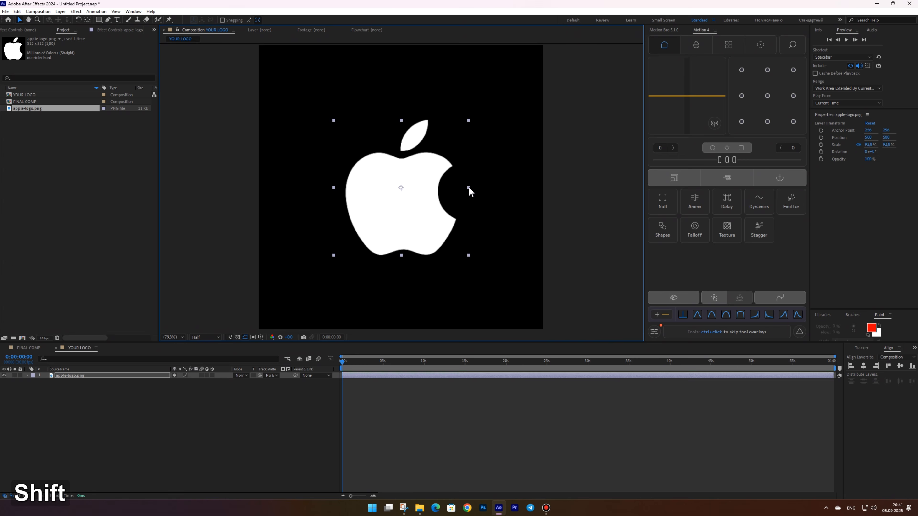
# Open FINAL COMP, add the YOUR LOGO composition to it and scale it up to about 203%
pyautogui.doubleClick(22, 101)
pyautogui.moveTo(24, 94); pyautogui.dragTo(155, 416)
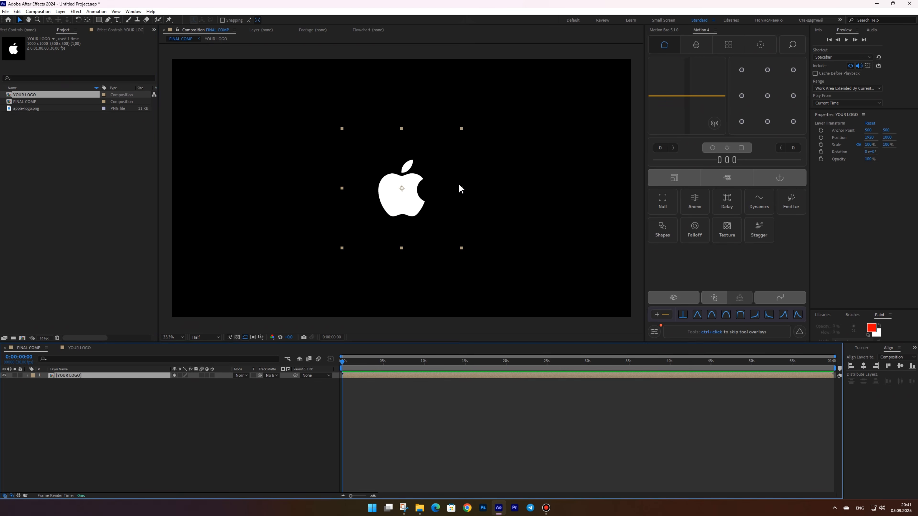
pyautogui.moveTo(459, 187); pyautogui.dragTo(523, 187)
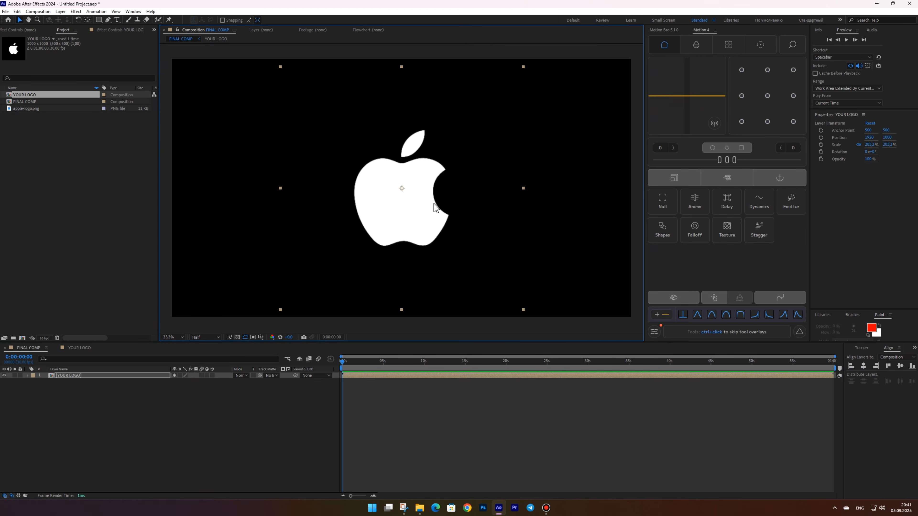
# Apply a Gradient Ramp effect to the YOUR LOGO layer
pyautogui.click(78, 376)
pyautogui.hotkey('ctrl', 'shift', 'space')
pyautogui.write('gra')
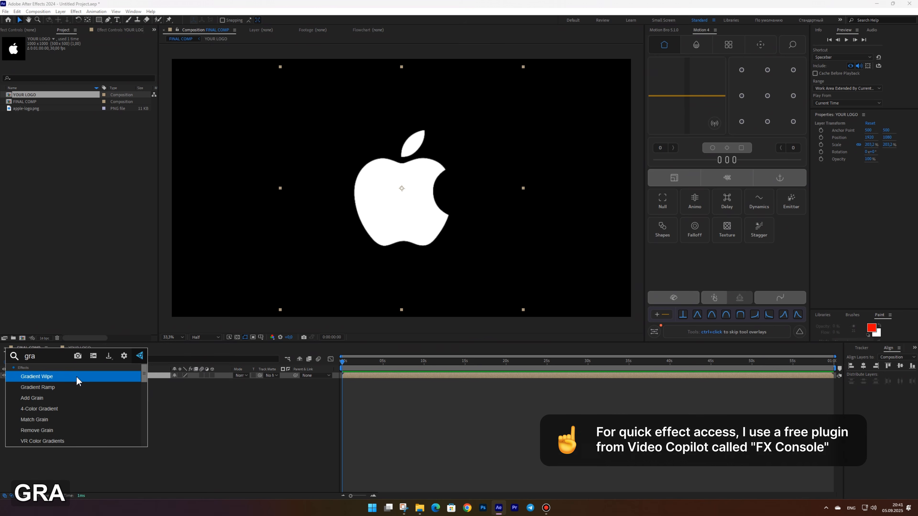
pyautogui.write('d')
pyautogui.click(56, 386)
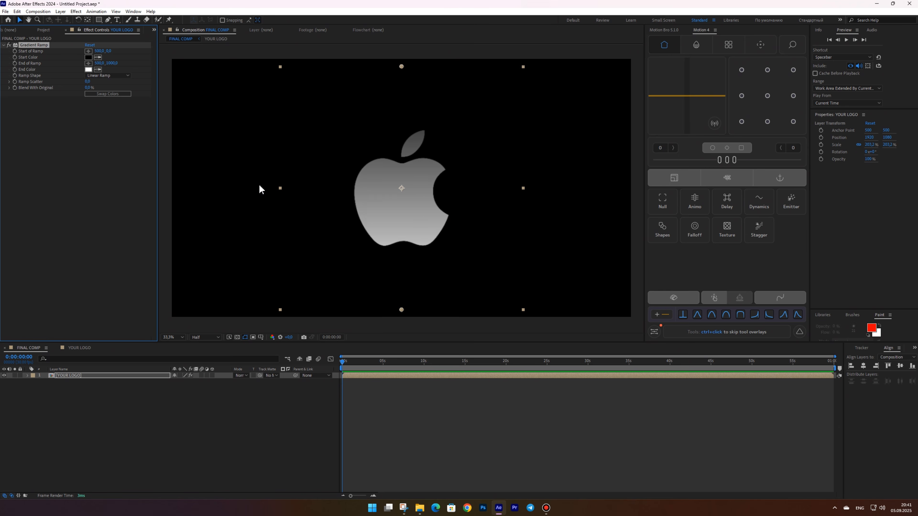
# Set the ramp shape to Radial Ramp and place the start and end points above and below the logo
pyautogui.click(108, 75)
pyautogui.click(103, 89)
pyautogui.moveTo(401, 310); pyautogui.dragTo(402, 131)
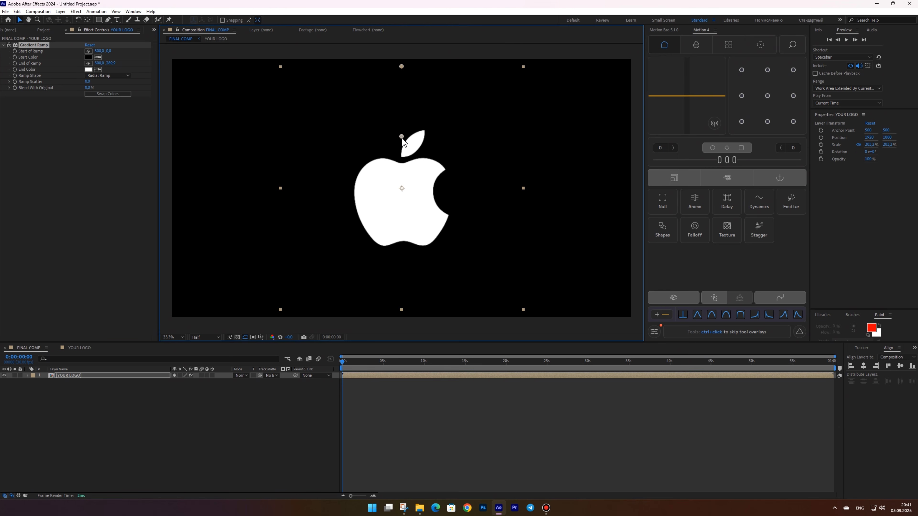
pyautogui.moveTo(401, 67); pyautogui.dragTo(407, 257)
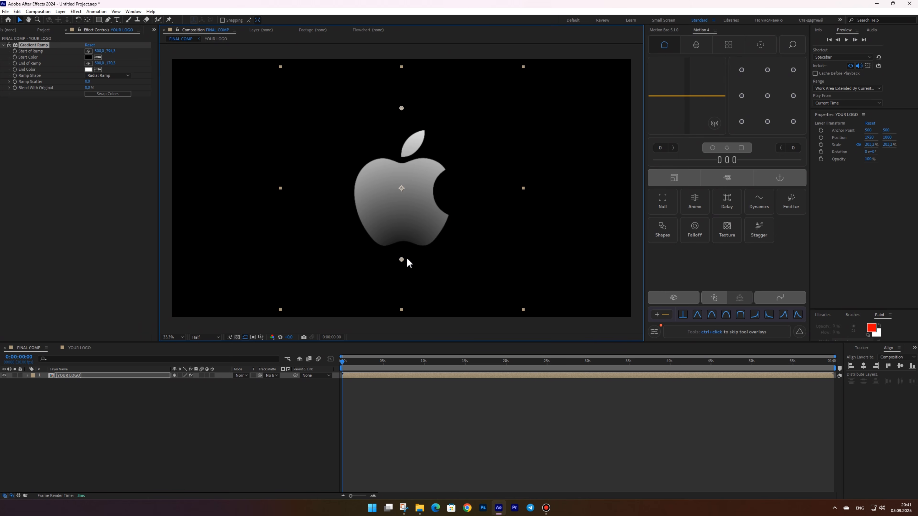
pyautogui.moveTo(402, 108); pyautogui.dragTo(403, 114)
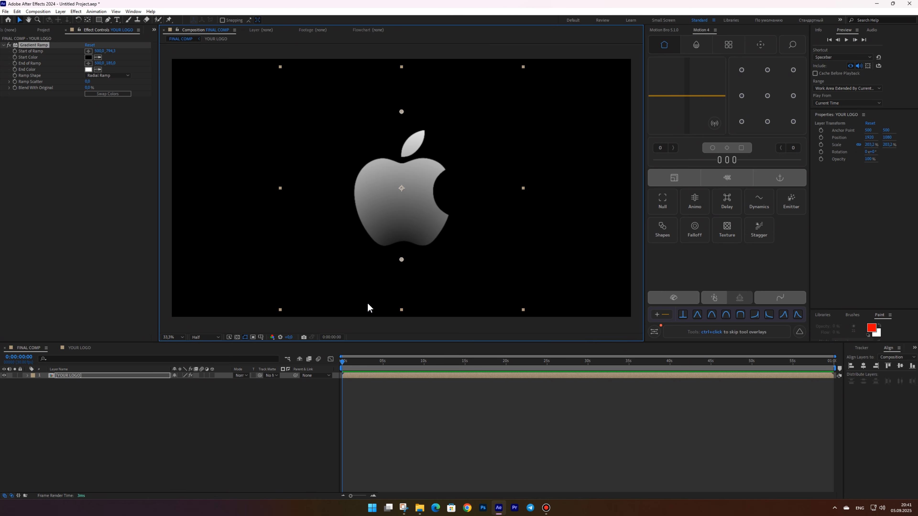
# Apply the Noise effect to the logo layer and set the amount of noise to 2%
pyautogui.hotkey('ctrl', 'shift', 'space')
pyautogui.write('noi')
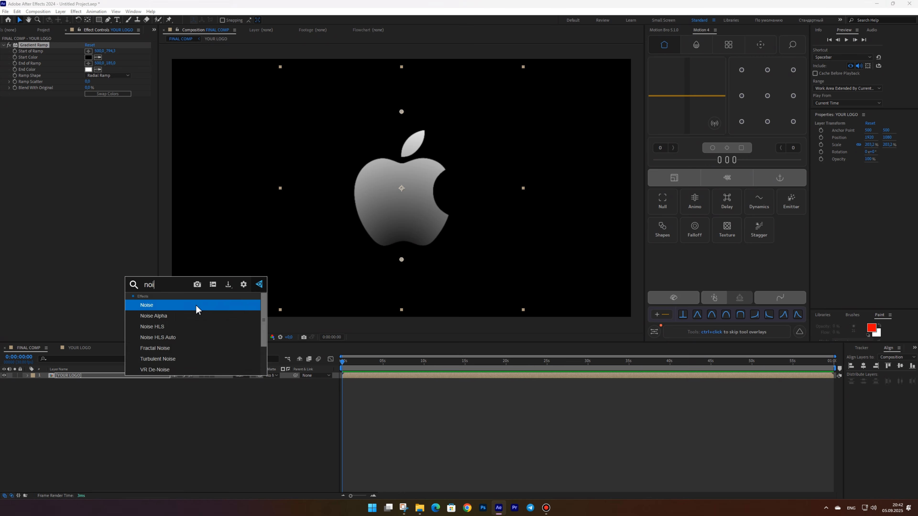
pyautogui.click(198, 308)
pyautogui.click(88, 105)
pyautogui.write('2')
pyautogui.press('Return')
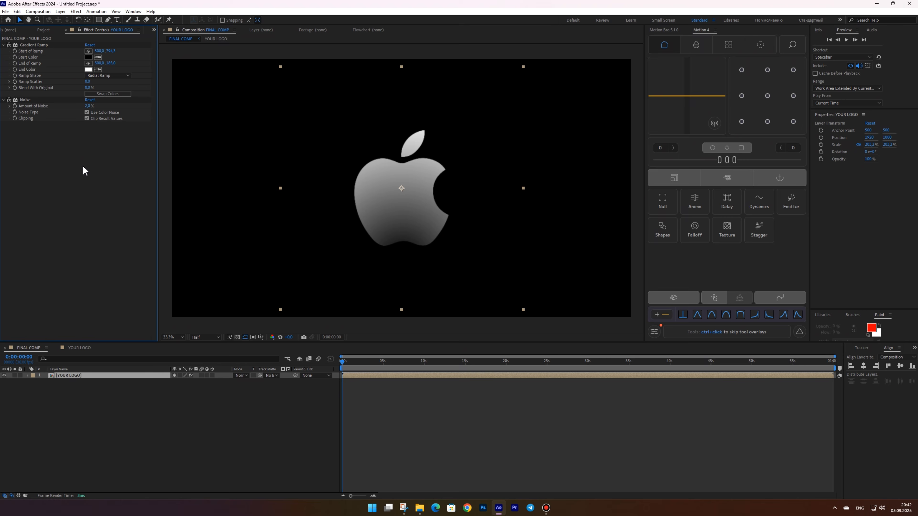
# Add an Inner Glow layer style to the logo layer and expand its settings
pyautogui.rightClick(71, 376)
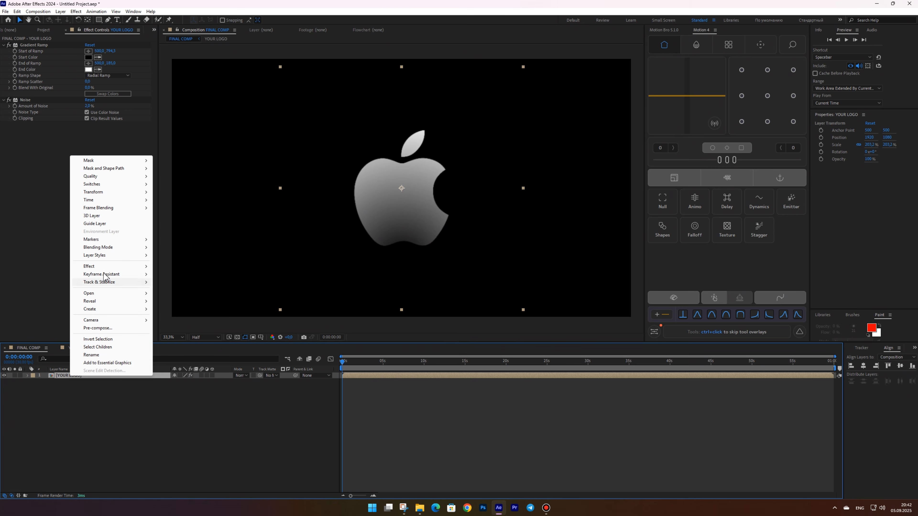
pyautogui.moveTo(105, 258)
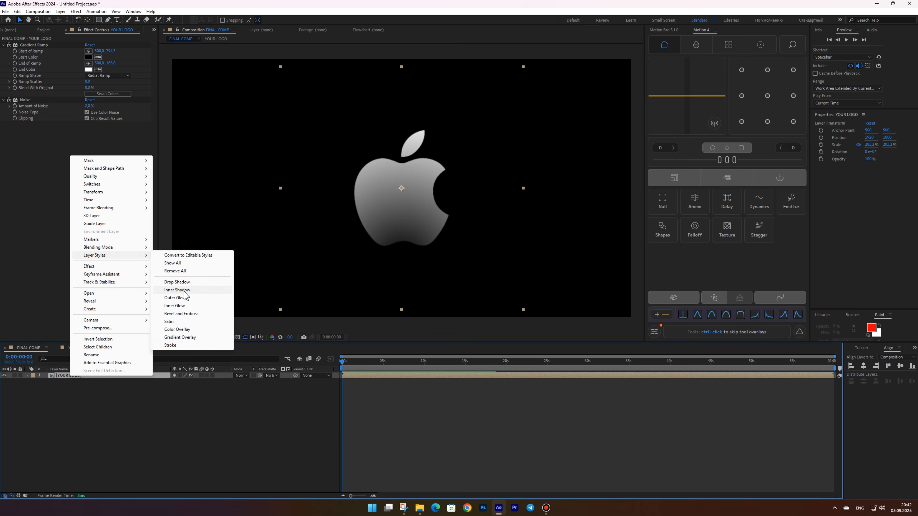
pyautogui.click(183, 306)
pyautogui.click(40, 407)
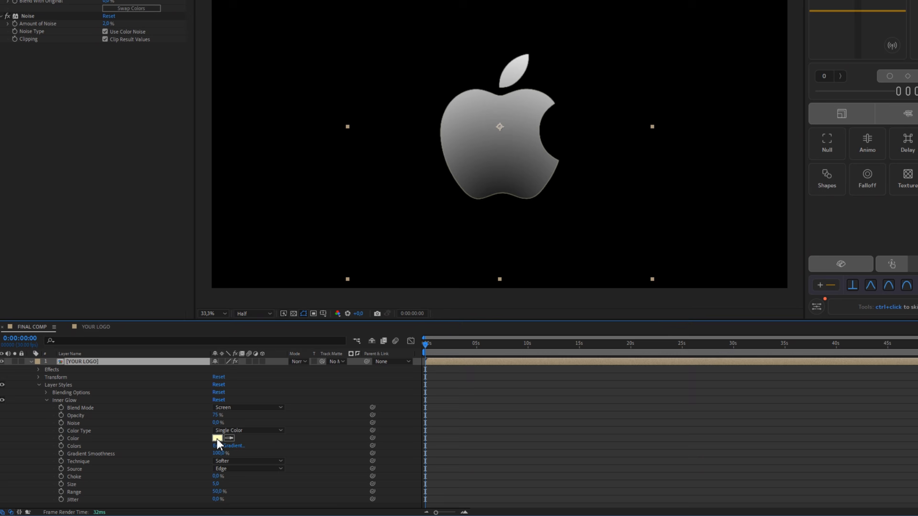
# Set the inner glow color to white and its size to 95
pyautogui.click(217, 439)
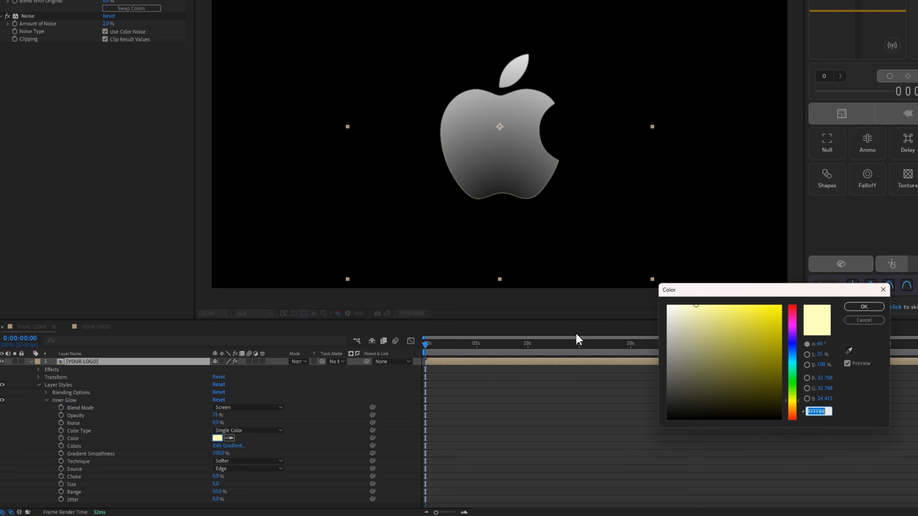
pyautogui.press('Return')
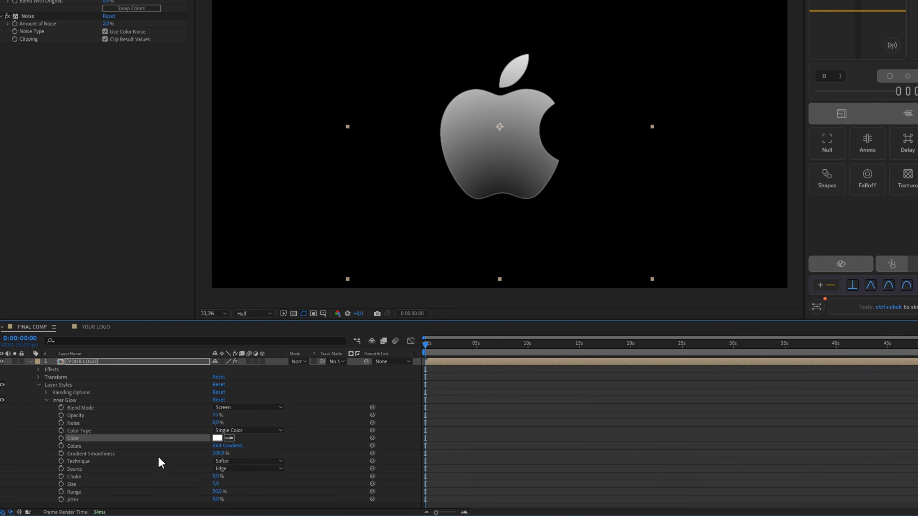
pyautogui.write('5')
pyautogui.press('Return')
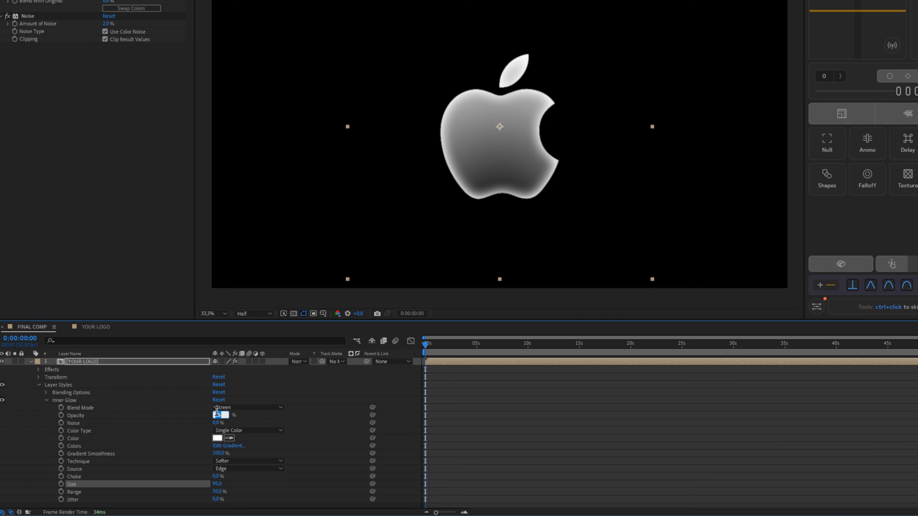
pyautogui.press('Return')
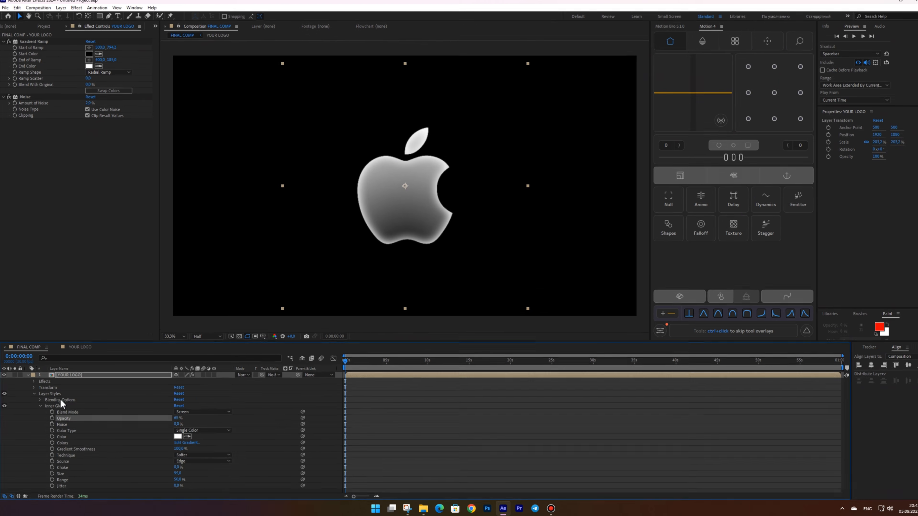
# Change the logo layer's label color to Red
pyautogui.click(28, 375)
pyautogui.click(33, 376)
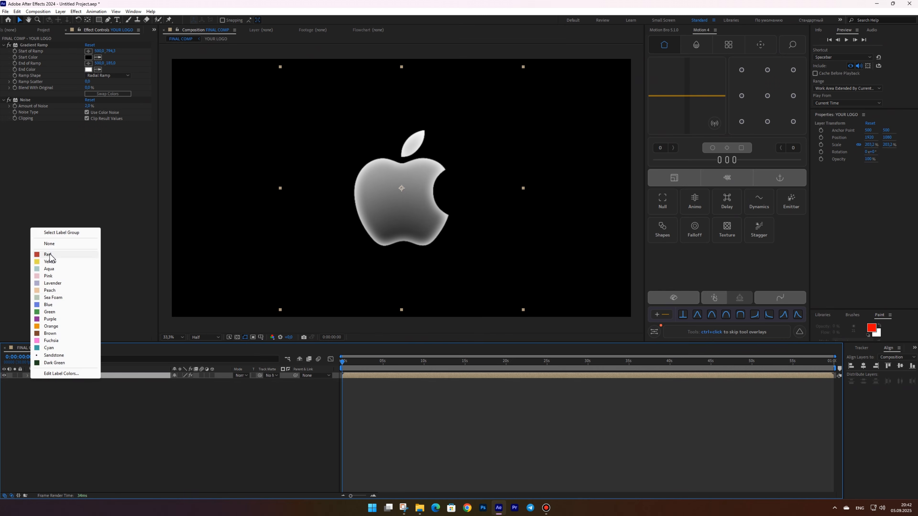
pyautogui.click(61, 255)
# Create a new adjustment layer in FINAL COMP
pyautogui.rightClick(89, 395)
pyautogui.moveTo(109, 398)
pyautogui.click(200, 457)
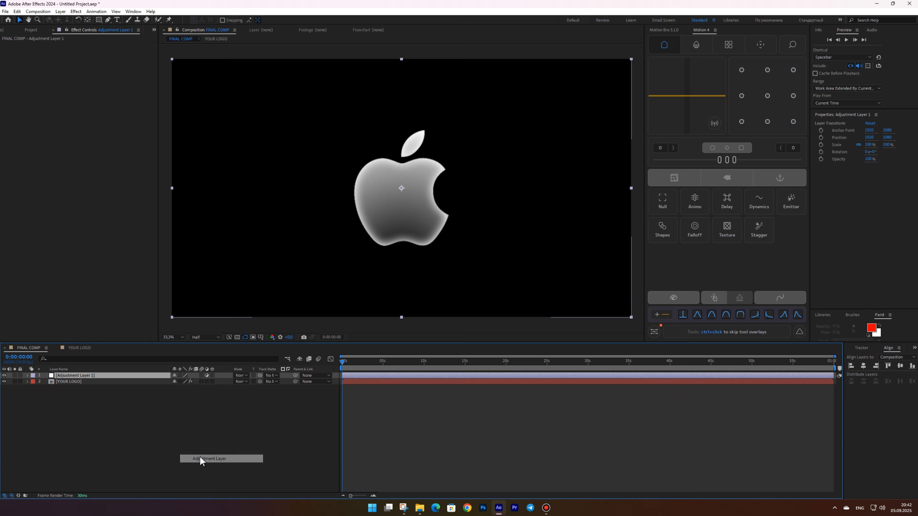
# Apply the Colorama effect to the adjustment layer
pyautogui.hotkey('ctrl', 'shift', 'space')
pyautogui.write('colo')
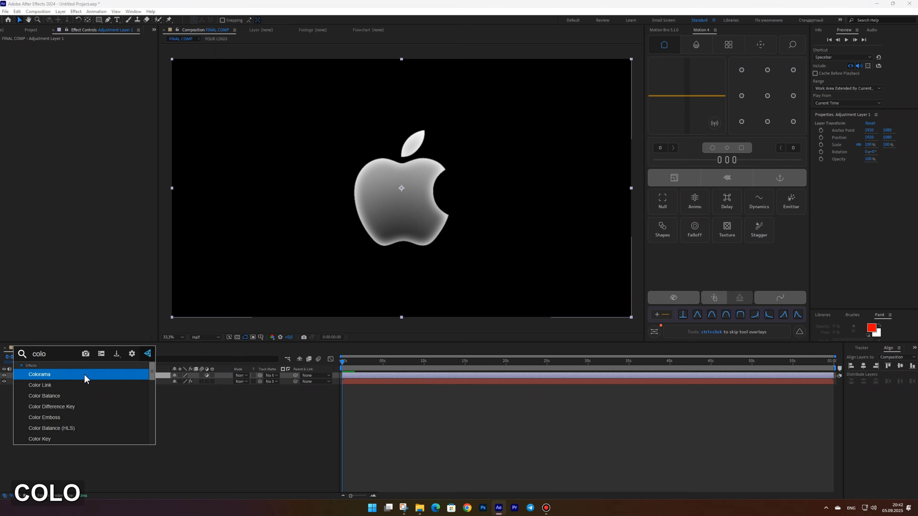
pyautogui.click(84, 376)
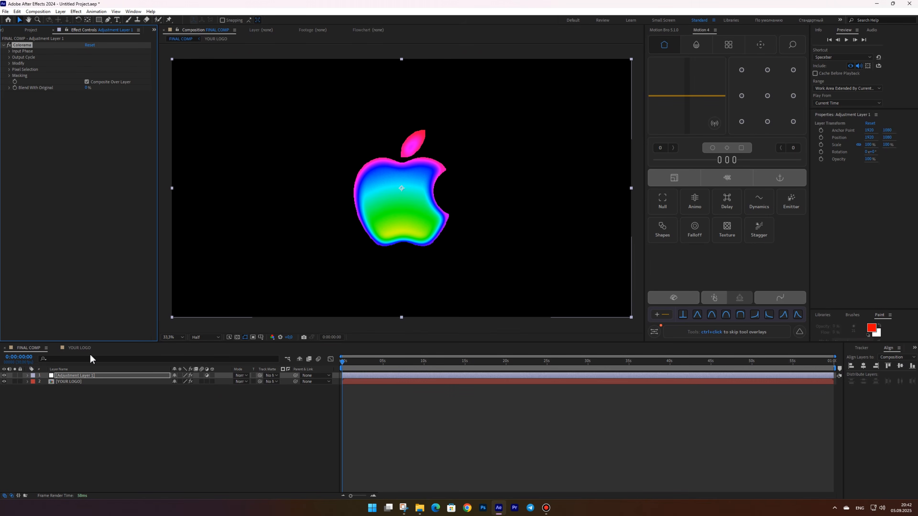
# Expand Colorama's Output Cycle, remove one color triangle from the wheel and reposition two others
pyautogui.click(8, 47)
pyautogui.click(8, 40)
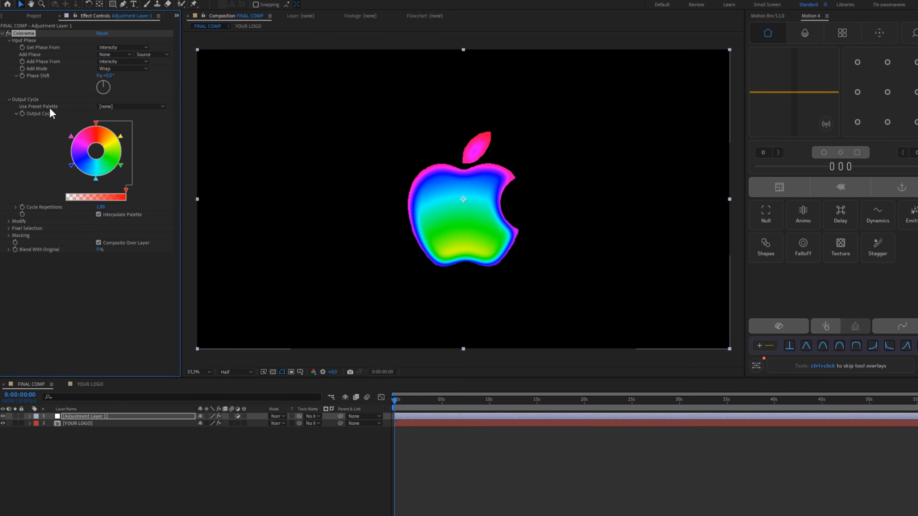
pyautogui.moveTo(98, 181); pyautogui.dragTo(100, 271)
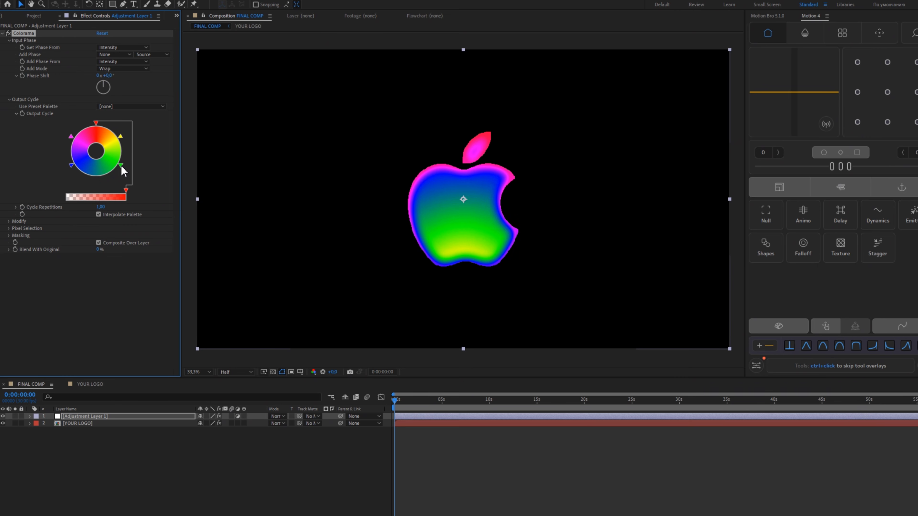
pyautogui.moveTo(121, 167); pyautogui.dragTo(76, 172)
pyautogui.moveTo(71, 137); pyautogui.dragTo(124, 145)
# Set the top output cycle triangle's color to #12002A
pyautogui.doubleClick(96, 124)
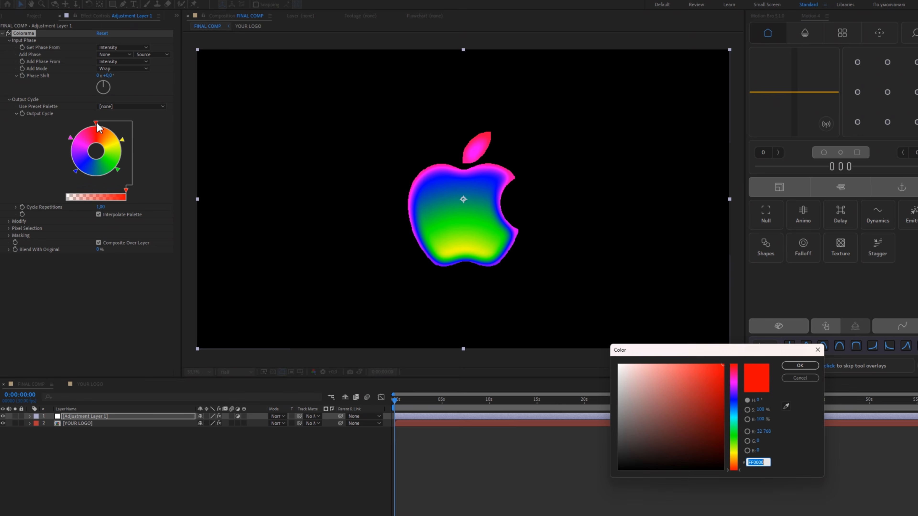
pyautogui.write('12002A')
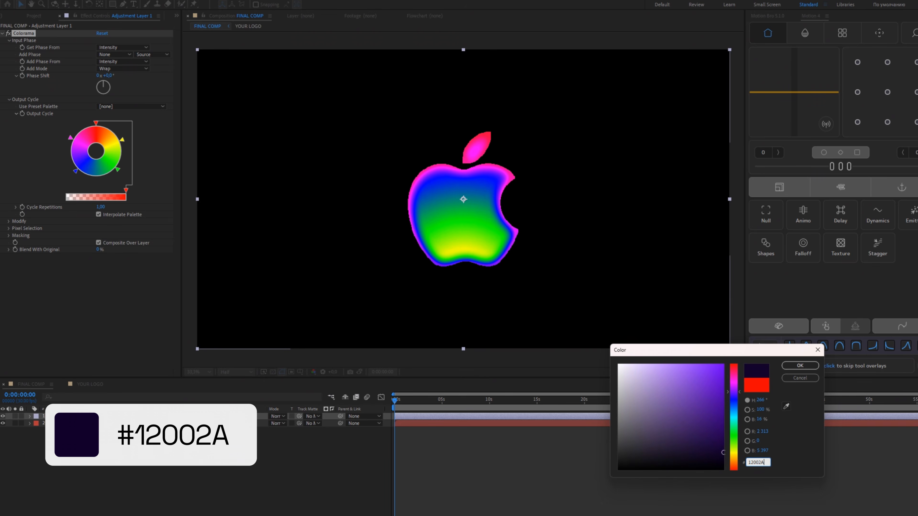
pyautogui.press('Return')
# Set the upper-right output cycle triangle's color to #4E03CA
pyautogui.doubleClick(123, 140)
pyautogui.write('4')
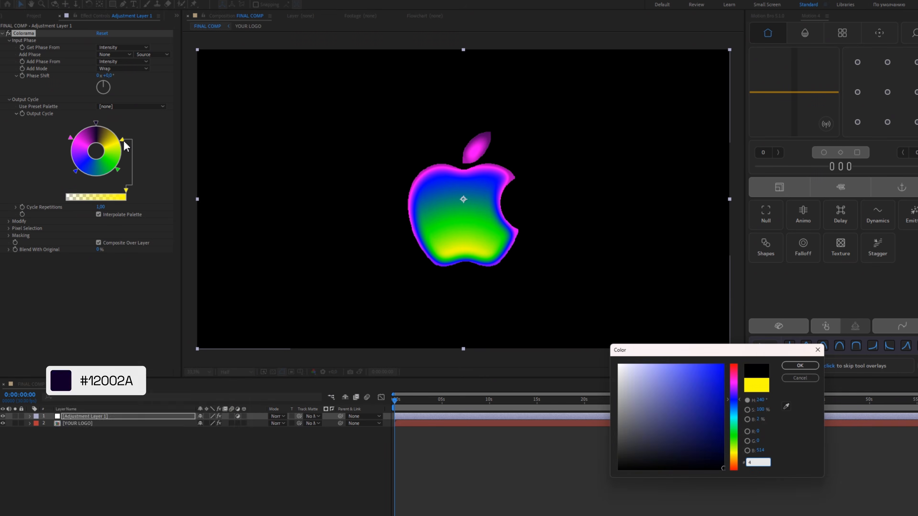
pyautogui.write('E03CA')
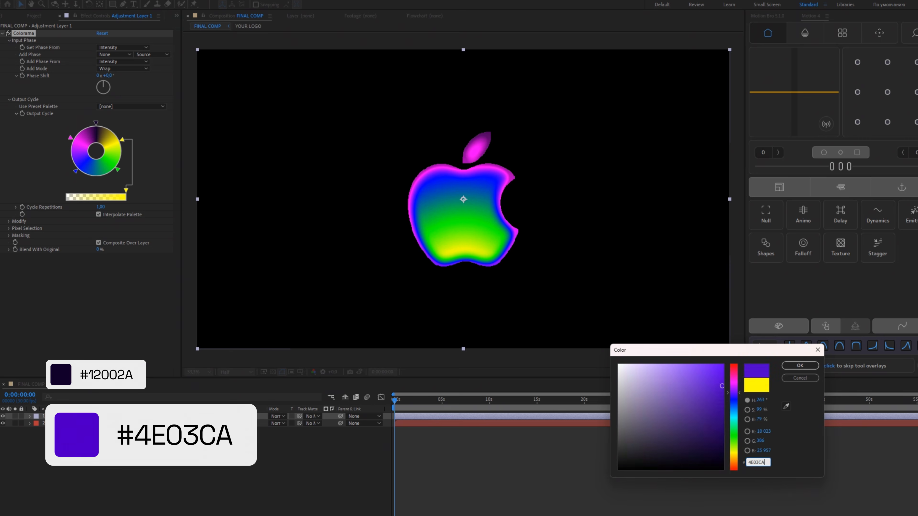
pyautogui.press('Return')
# Set the lower-right output cycle triangle's color to #0090FF
pyautogui.doubleClick(118, 172)
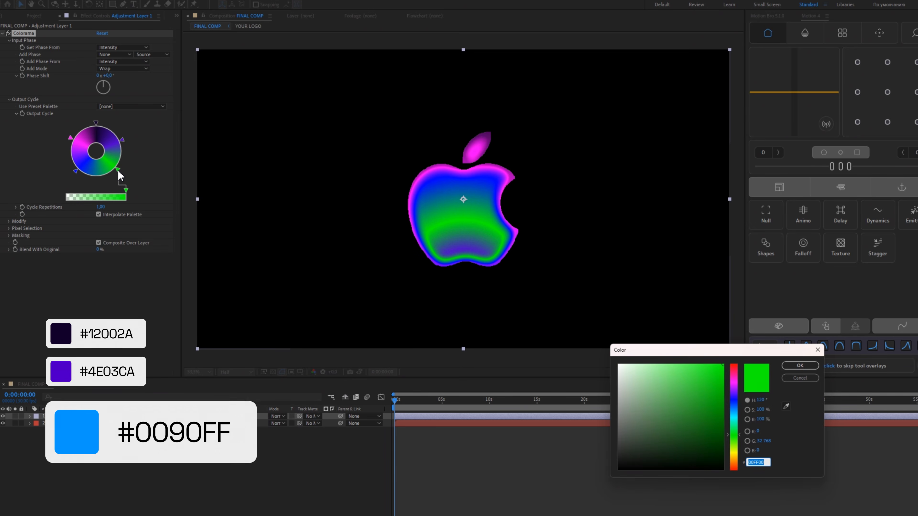
pyautogui.write('0090FF')
pyautogui.press('Return')
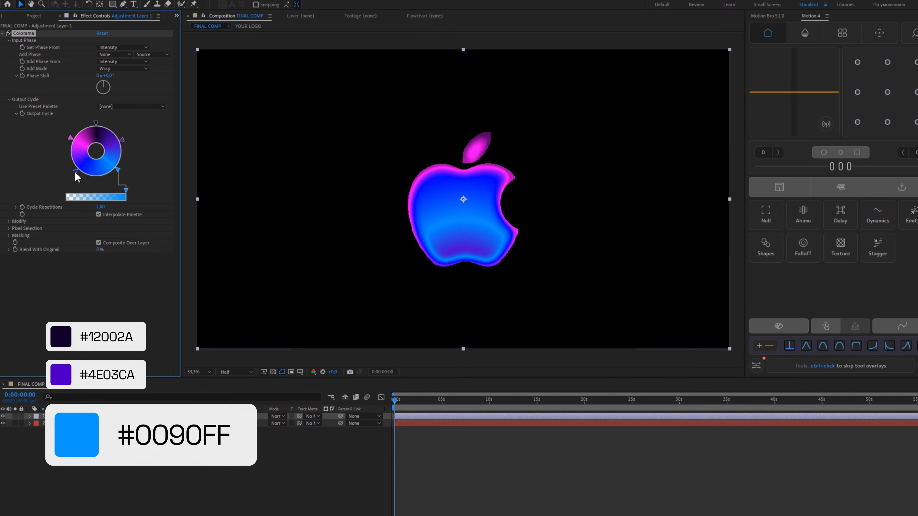
# Set the lower-left output cycle triangle's color to #FFE610
pyautogui.doubleClick(75, 171)
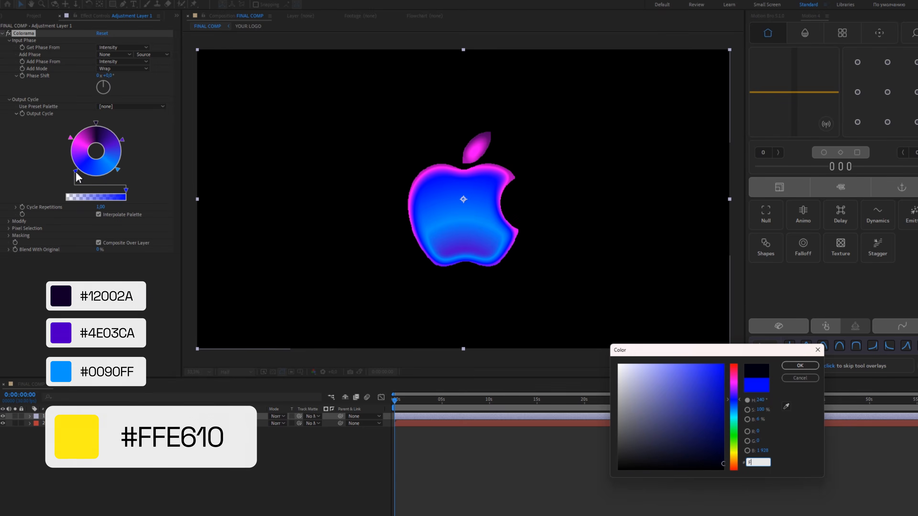
pyautogui.write('FFE610')
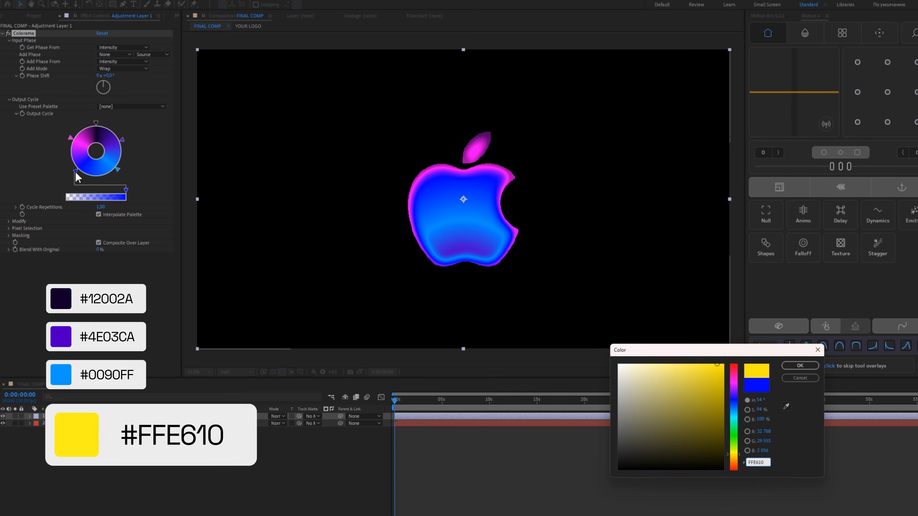
pyautogui.press('Return')
# Set the upper-left output cycle triangle's color to #ED0038
pyautogui.doubleClick(71, 139)
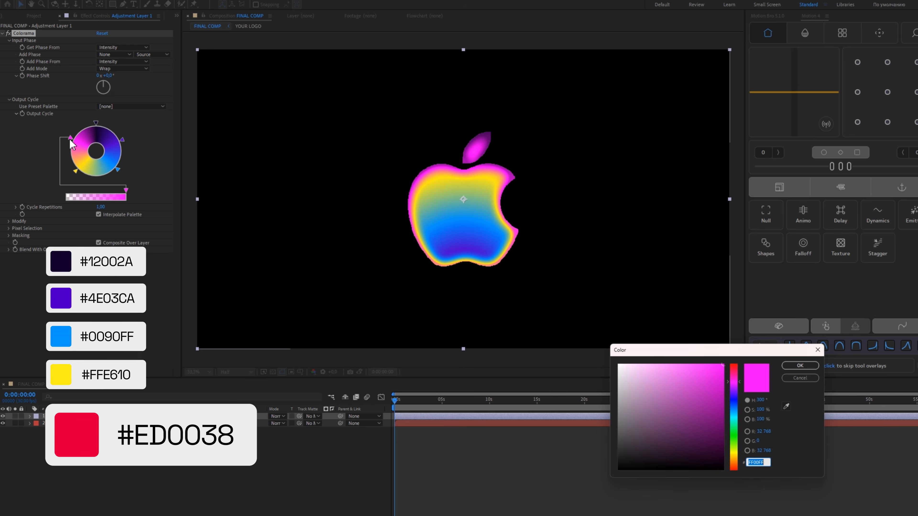
pyautogui.write('ED0038')
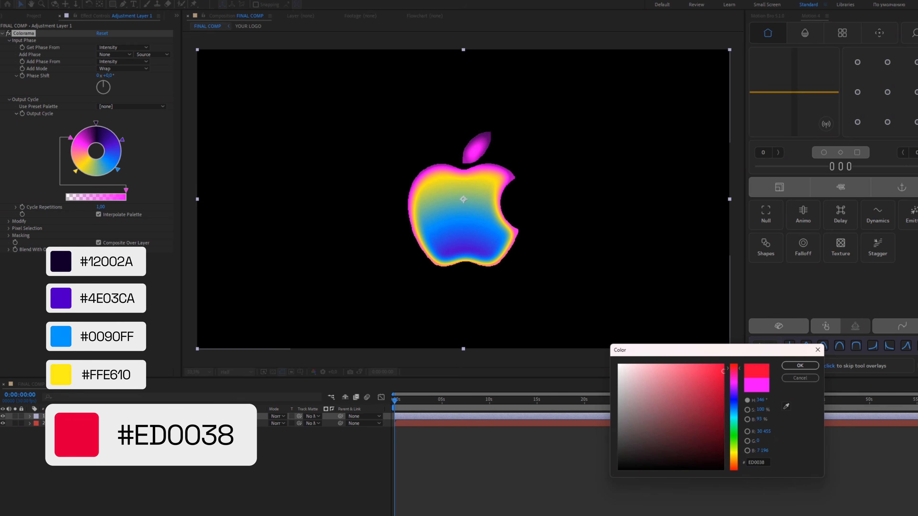
pyautogui.press('Return')
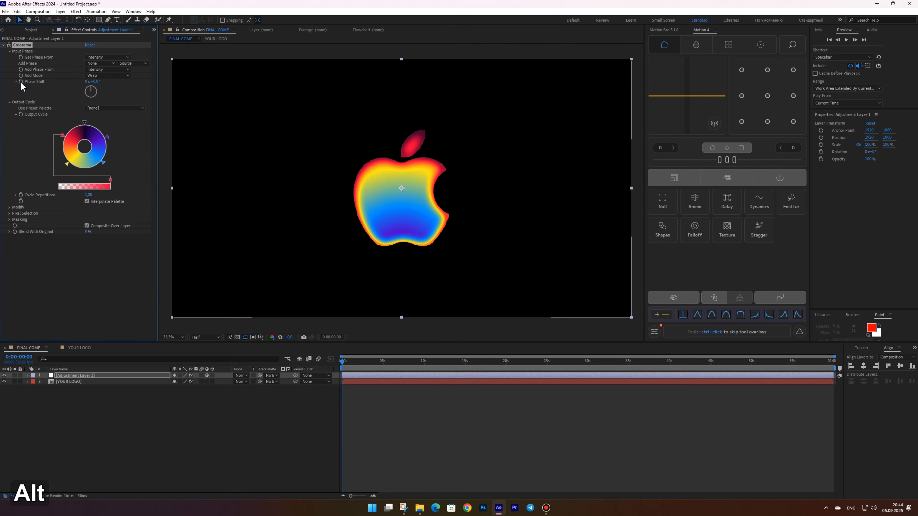
# Add the expression time*70 to Colorama's Phase Shift so the colors cycle over time
pyautogui.keyDown('alt'); pyautogui.click(20, 81); pyautogui.keyUp('alt')
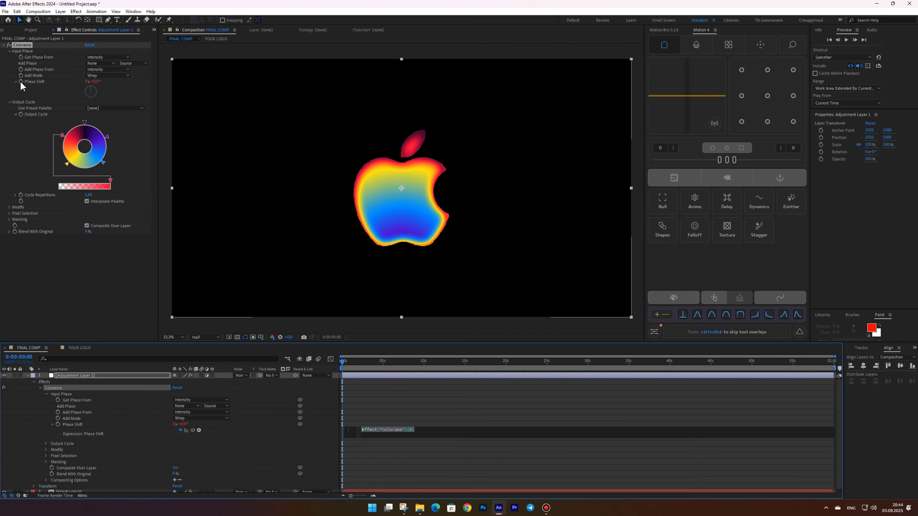
pyautogui.write('time*')
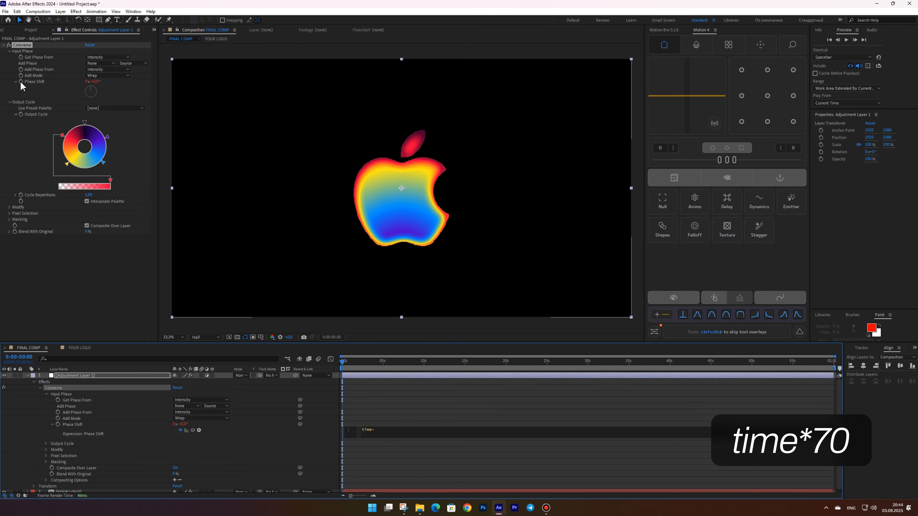
pyautogui.write('70')
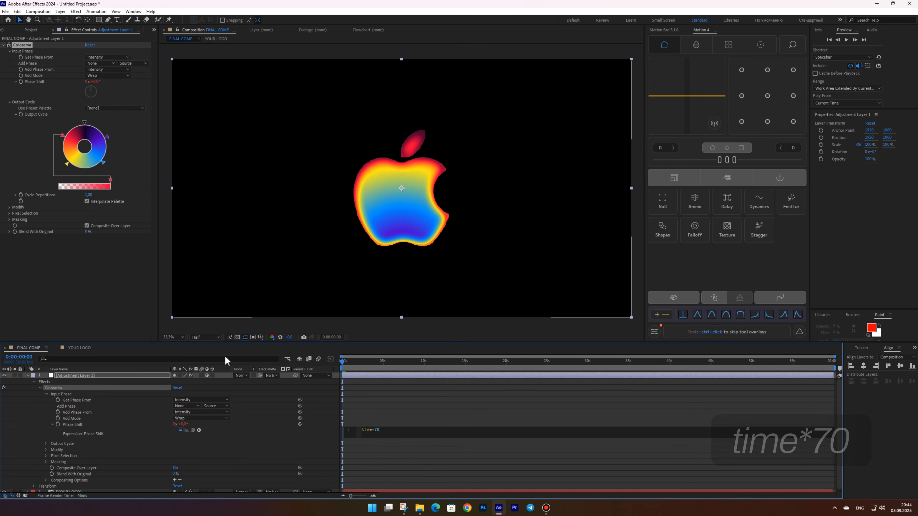
pyautogui.click(258, 441)
pyautogui.moveTo(347, 362)
pyautogui.mouseDown()
pyautogui.moveTo(473, 356)
pyautogui.moveTo(346, 358)
pyautogui.moveTo(359, 354)
pyautogui.moveTo(339, 349)
pyautogui.mouseUp()
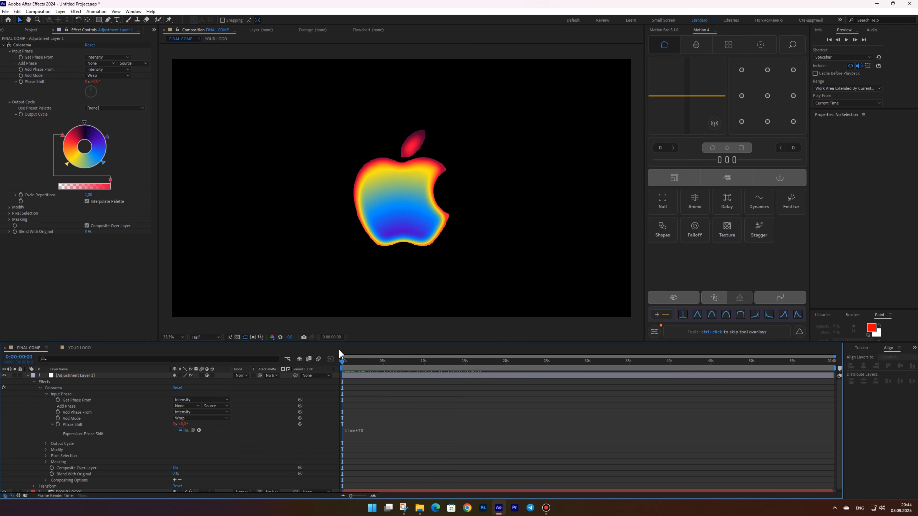
# Turn off Modify Alpha in Colorama's Modify settings
pyautogui.click(28, 376)
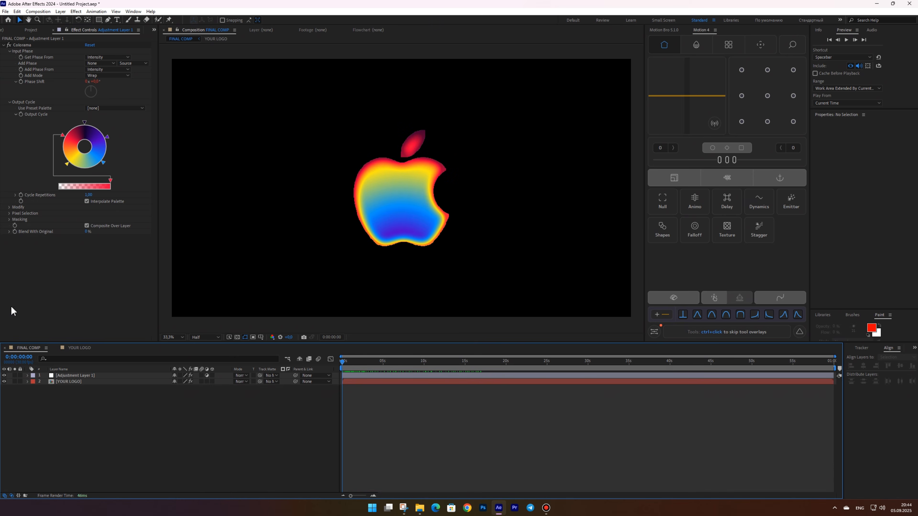
pyautogui.click(9, 207)
pyautogui.click(87, 220)
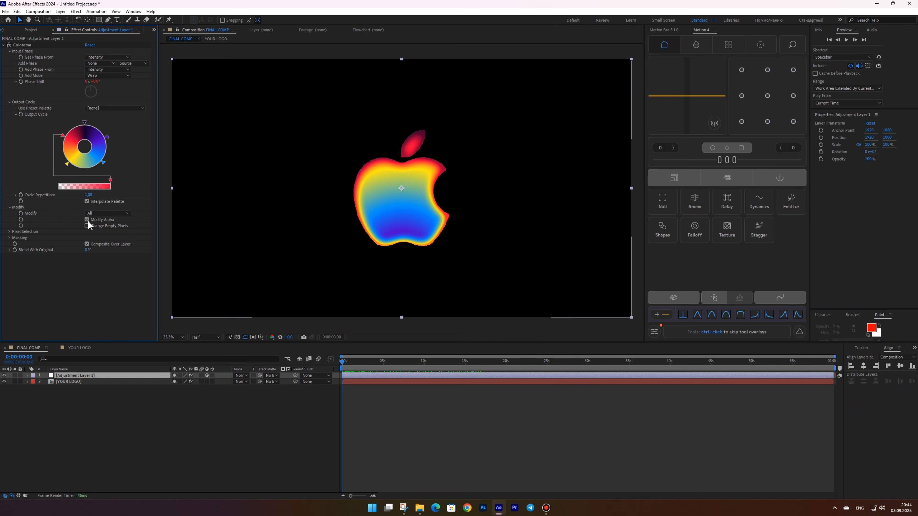
# Set Colorama's Masking Mode to Alpha
pyautogui.click(9, 237)
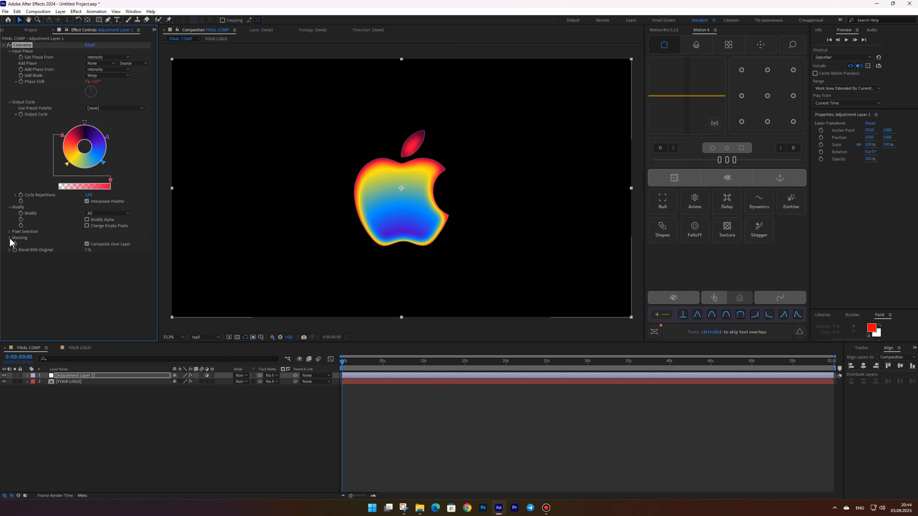
pyautogui.click(93, 251)
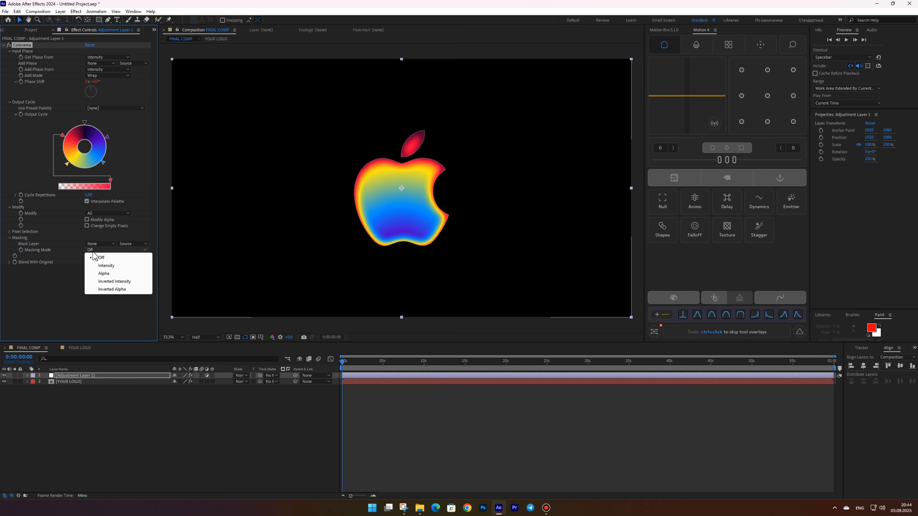
pyautogui.click(104, 274)
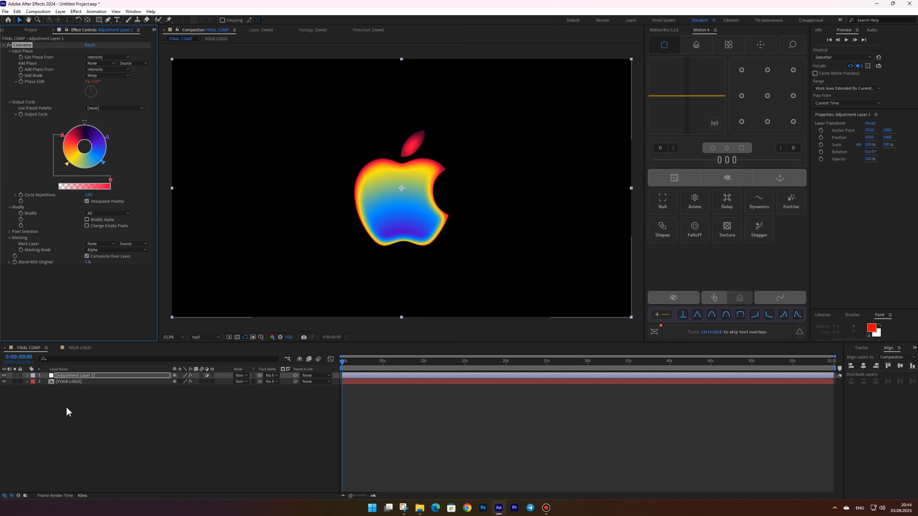
# Duplicate the logo layer, rename the lower copy Glow and give it an Orange label
pyautogui.click(65, 381)
pyautogui.hotkey('ctrl', 'd')
pyautogui.click(69, 391)
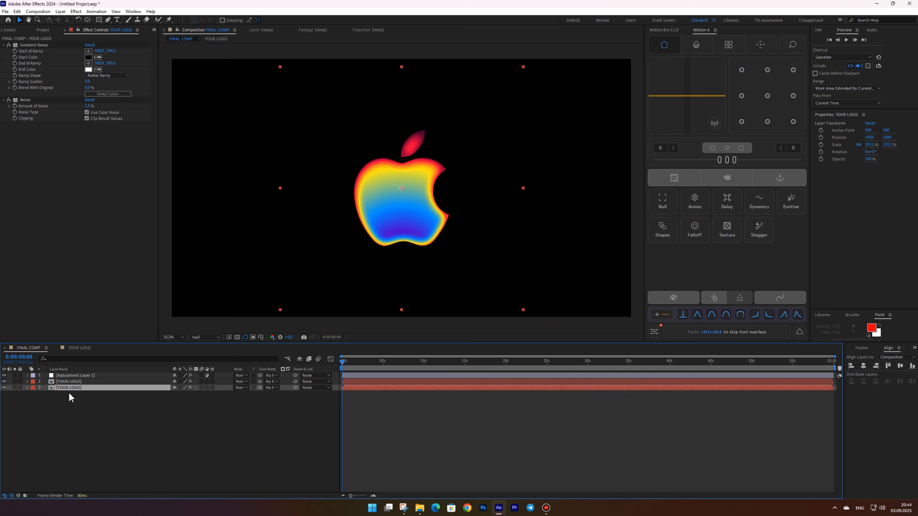
pyautogui.press('Return')
pyautogui.write('Glow')
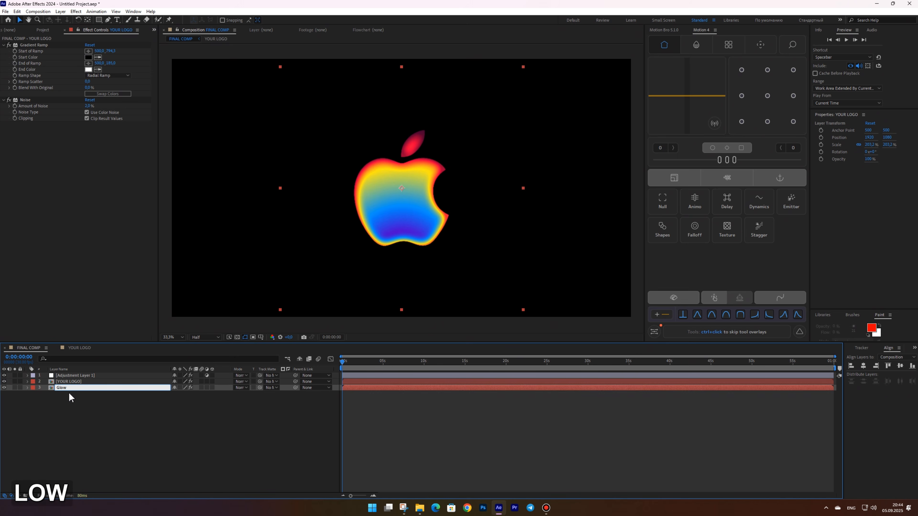
pyautogui.press('Return')
pyautogui.click(33, 388)
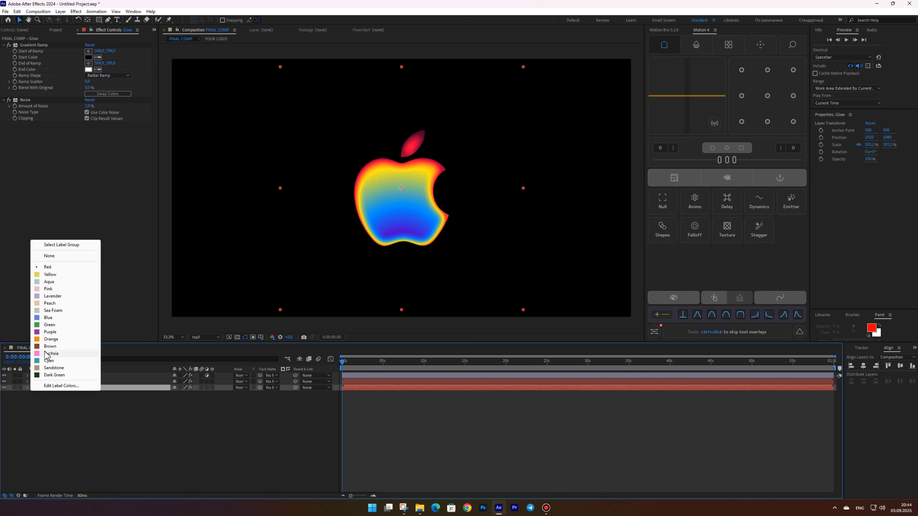
pyautogui.click(41, 338)
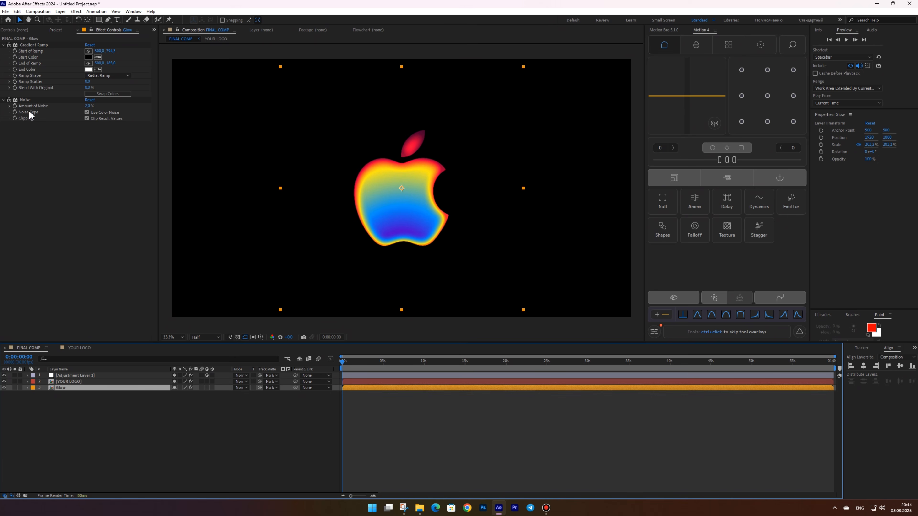
# Move the Glow layer's Gradient Ramp start and end points closer together over the logo
pyautogui.click(34, 46)
pyautogui.moveTo(401, 112); pyautogui.dragTo(403, 155)
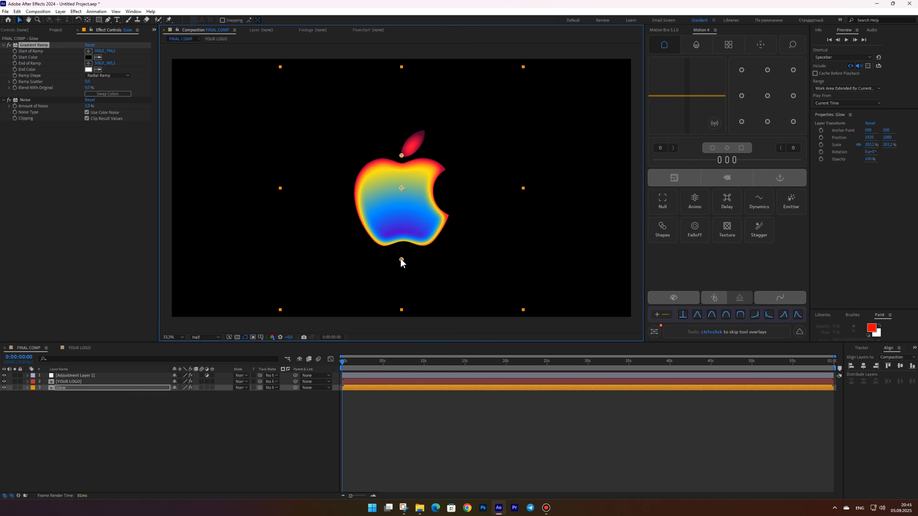
pyautogui.moveTo(401, 260); pyautogui.dragTo(401, 220)
pyautogui.moveTo(401, 158); pyautogui.dragTo(402, 162)
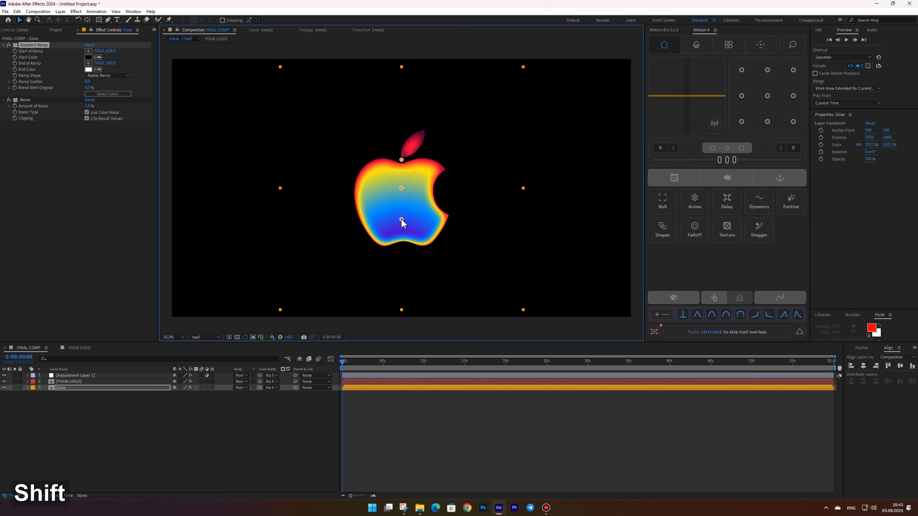
pyautogui.moveTo(401, 219); pyautogui.dragTo(401, 222)
# Replace the Glow layer's Noise effect with Fast Box Blur at a blur radius of 75
pyautogui.click(28, 99)
pyautogui.press('Delete')
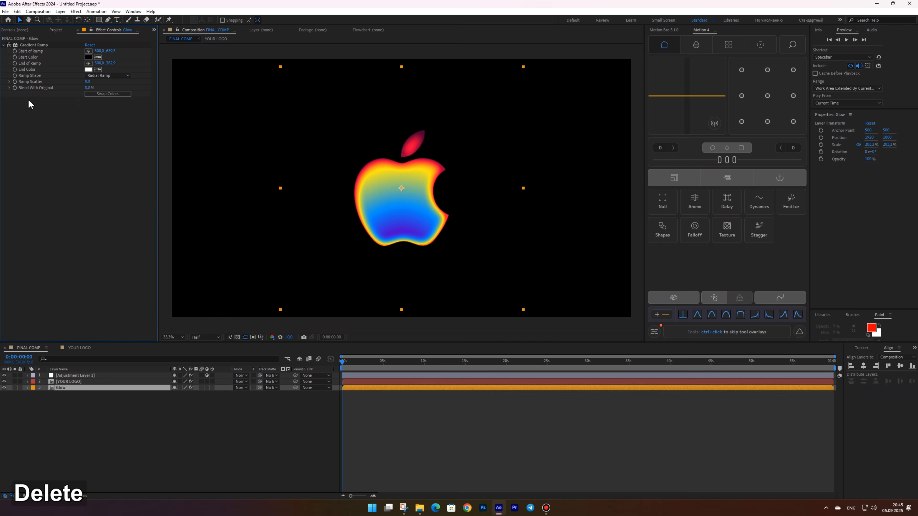
pyautogui.hotkey('ctrl', 'shift', 'space')
pyautogui.write('blur')
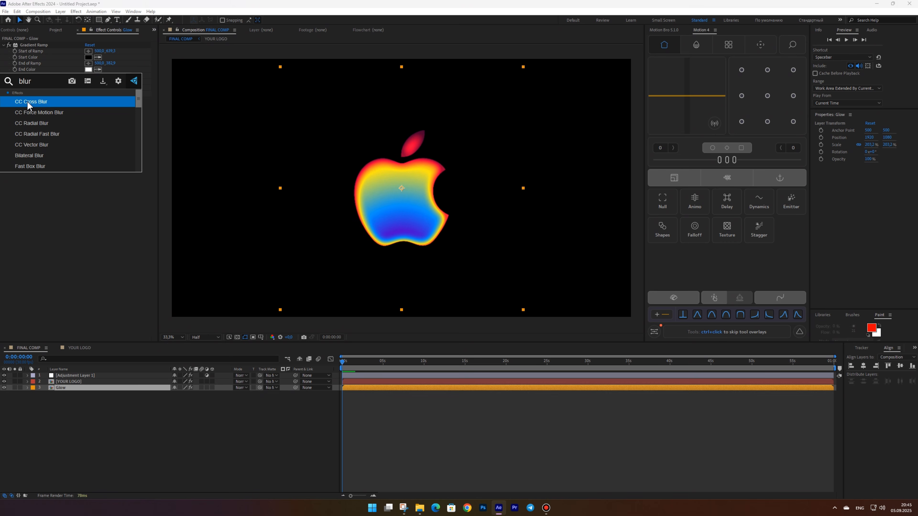
pyautogui.click(34, 166)
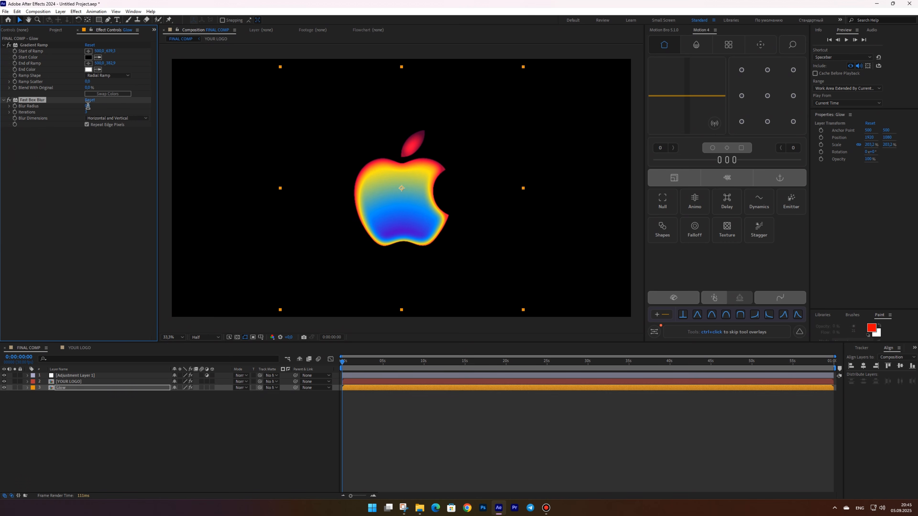
pyautogui.write('75')
pyautogui.press('Return')
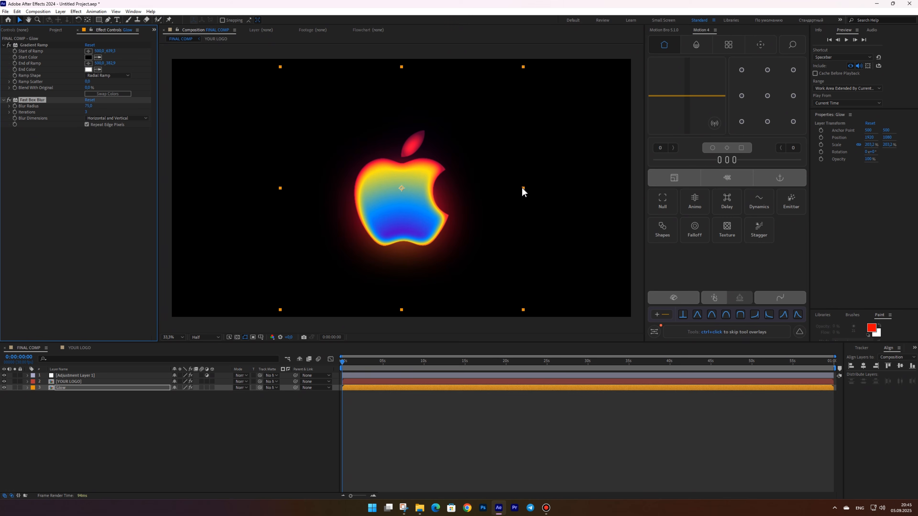
# Scale the Glow layer up to about 214%
pyautogui.press('s')
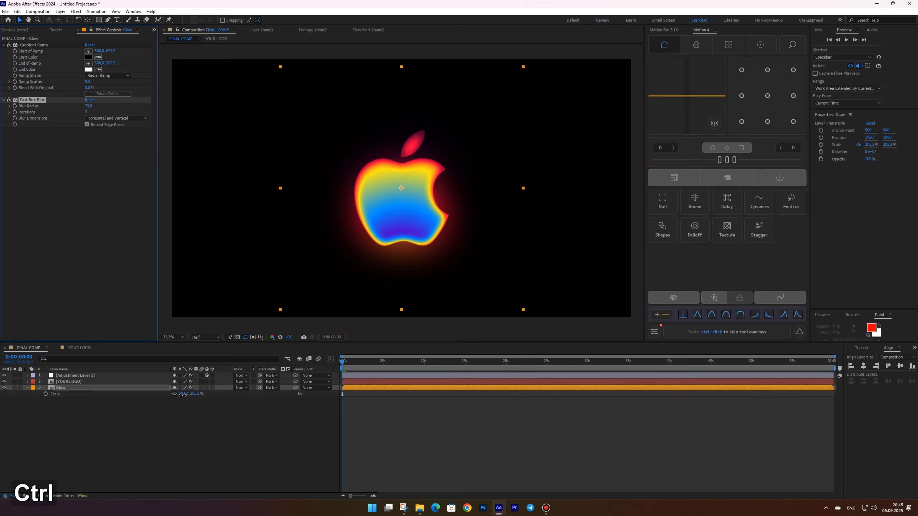
pyautogui.moveTo(183, 394); pyautogui.dragTo(221, 380)
pyautogui.click(218, 426)
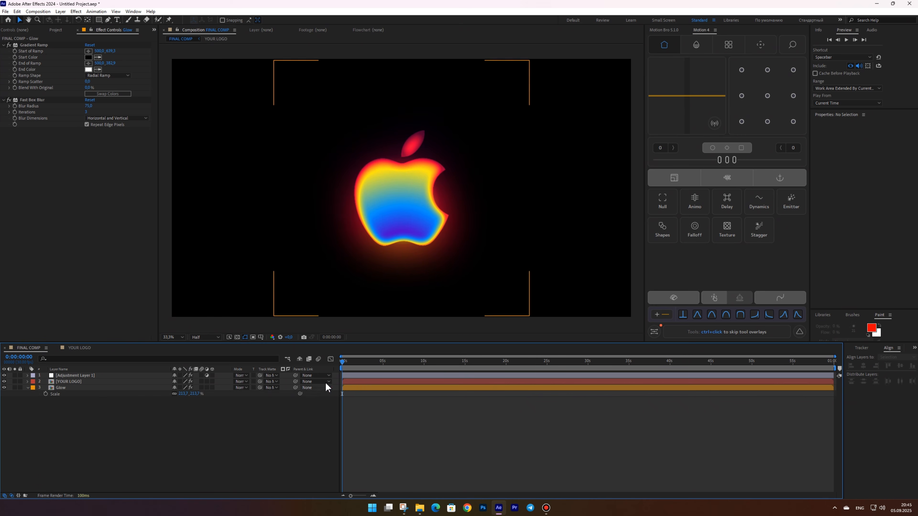
pyautogui.click(350, 361)
pyautogui.moveTo(355, 361); pyautogui.dragTo(334, 347)
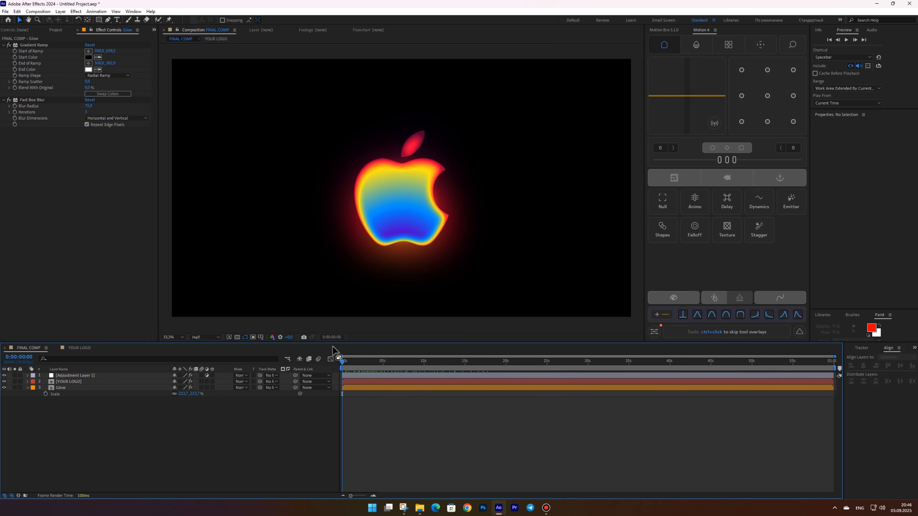
# Duplicate the Glow layer and scale the copy Glow 2 back down to about 203%
pyautogui.click(65, 388)
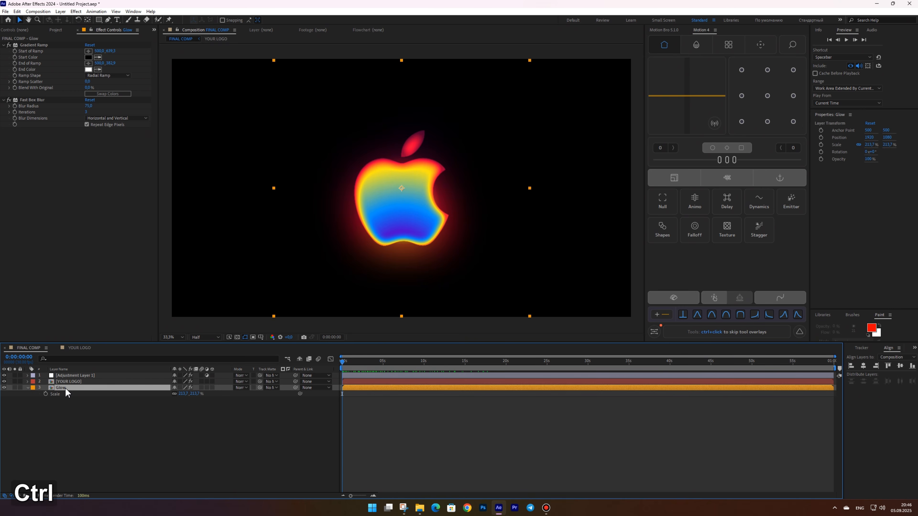
pyautogui.hotkey('ctrl', 'd')
pyautogui.press('s')
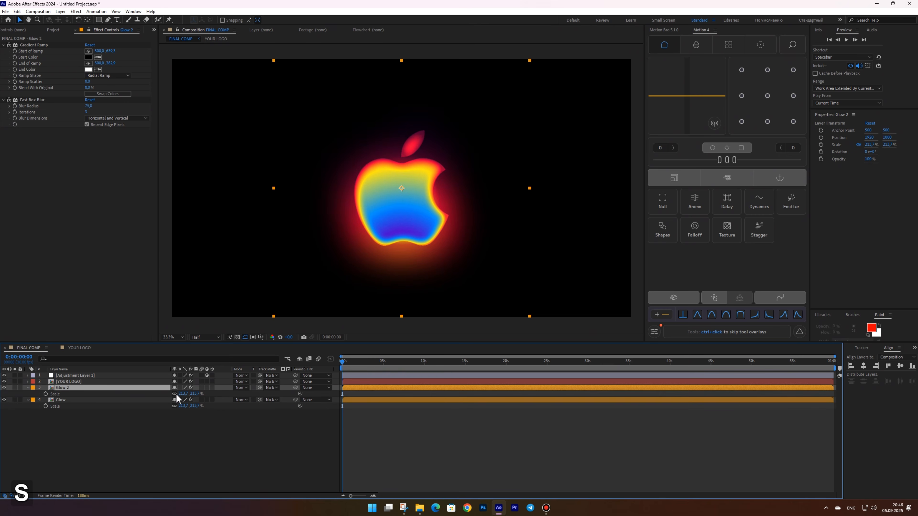
pyautogui.moveTo(181, 394); pyautogui.dragTo(169, 394)
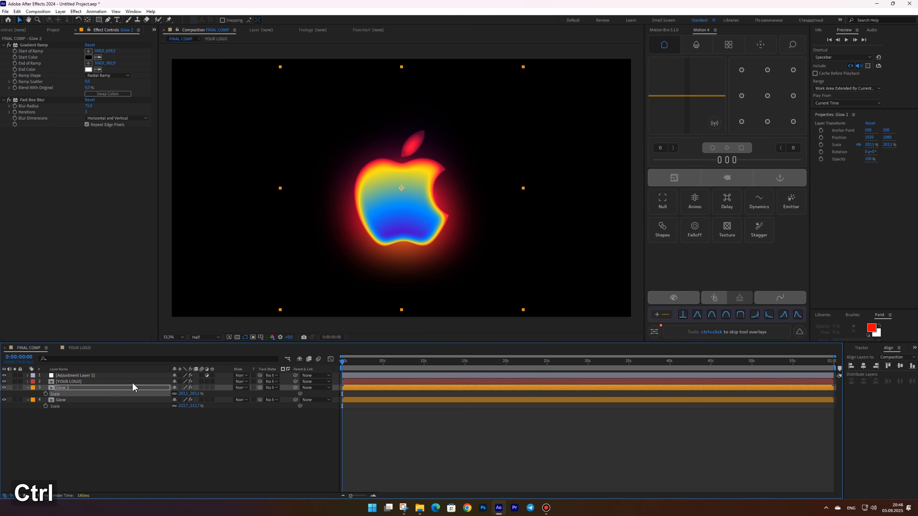
pyautogui.click(25, 382)
pyautogui.press('s')
pyautogui.hotkey('ctrl', 'v')
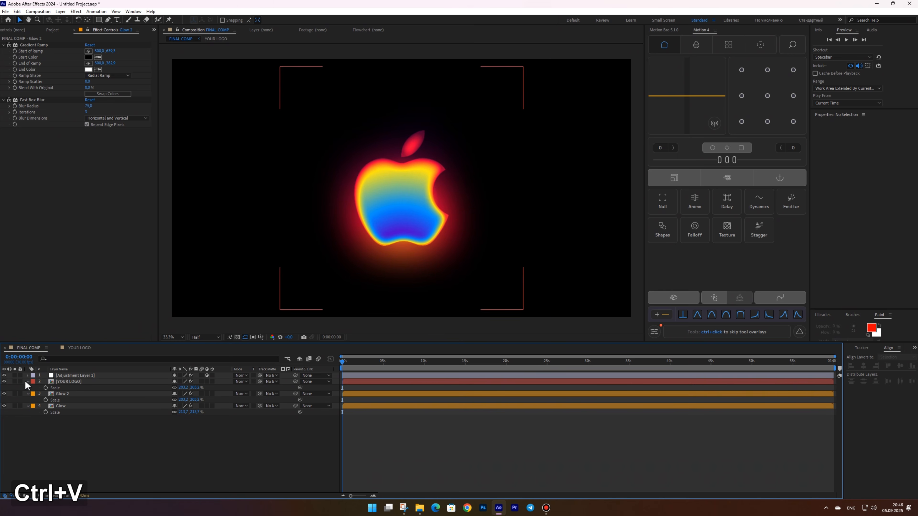
pyautogui.click(26, 382)
pyautogui.click(47, 387)
pyautogui.click(27, 388)
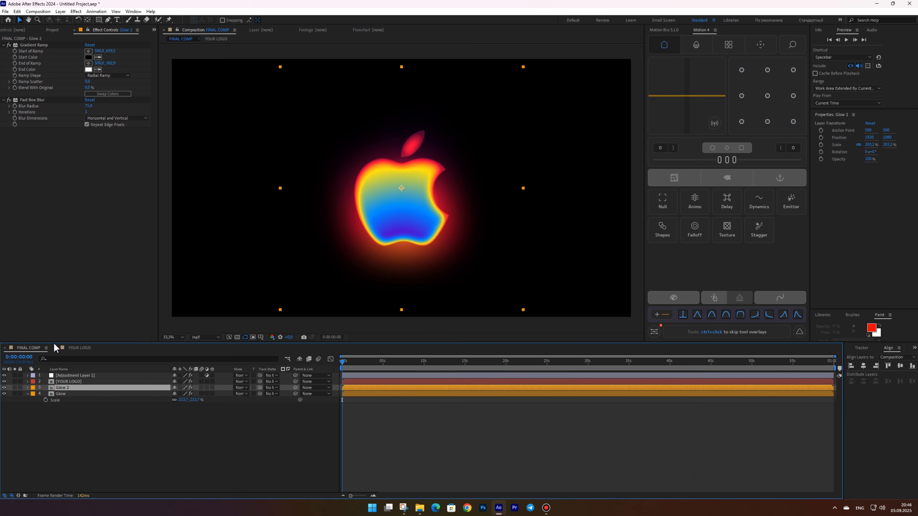
# Set Glow 2's blur radius to 22 and its blend mode to Multiply
pyautogui.click(89, 106)
pyautogui.write('22')
pyautogui.press('Return')
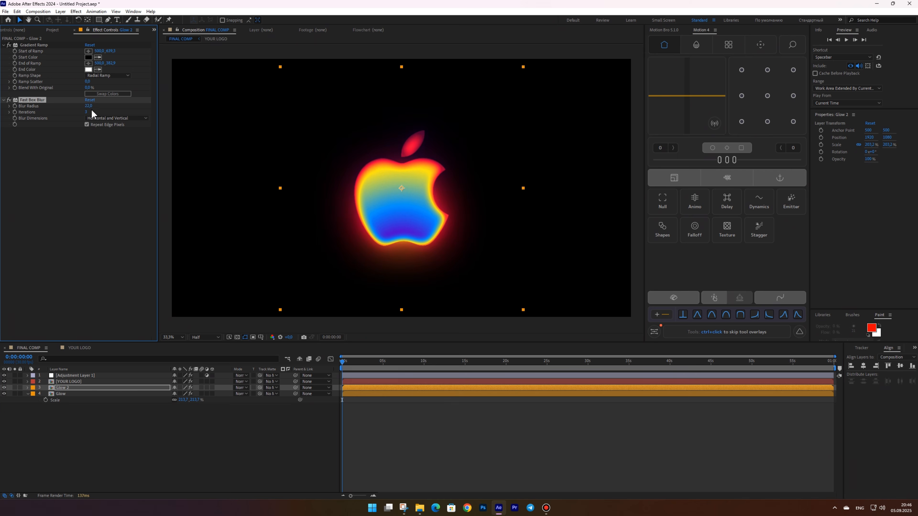
pyautogui.click(239, 389)
pyautogui.click(263, 101)
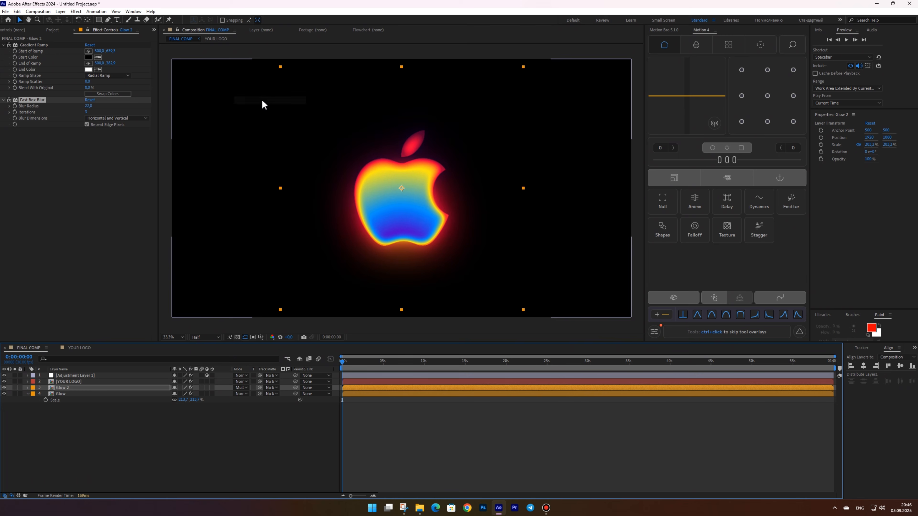
# Duplicate Glow 2 and set the new copy's blur radius to 13
pyautogui.hotkey('ctrl', 'd')
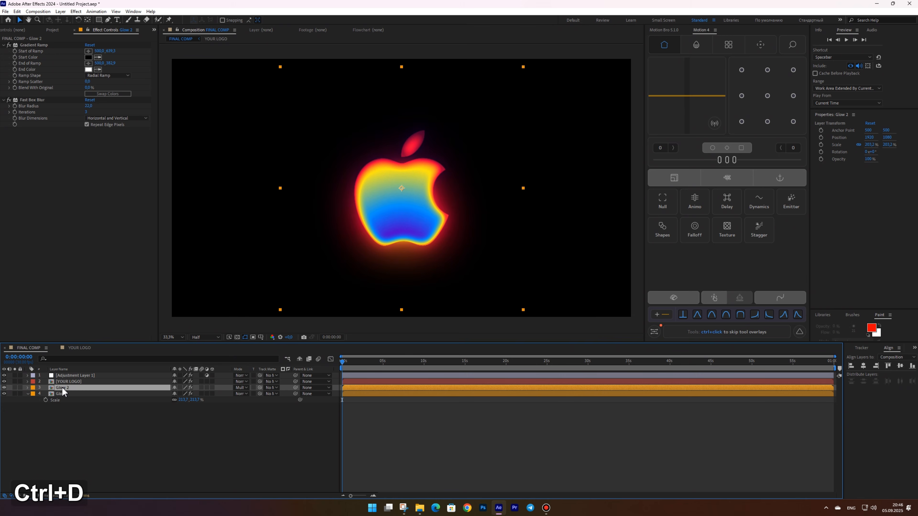
pyautogui.click(89, 106)
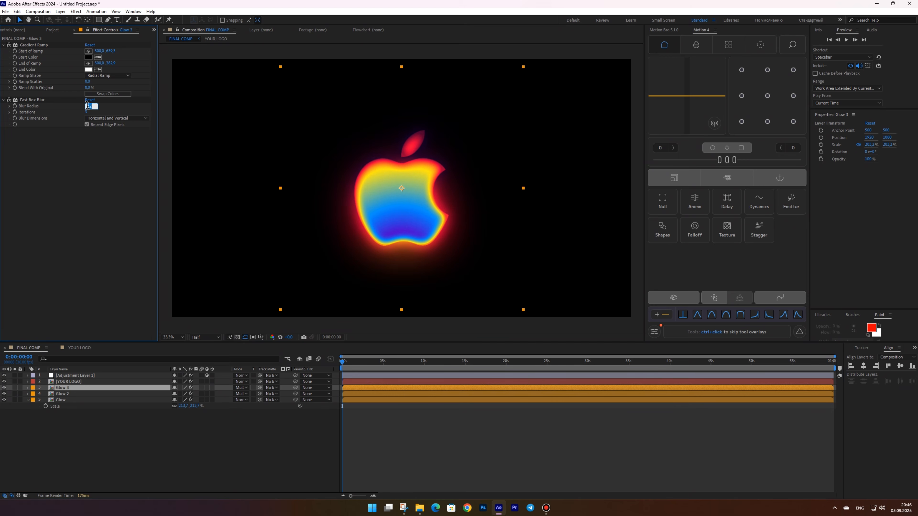
pyautogui.write('13')
pyautogui.press('Return')
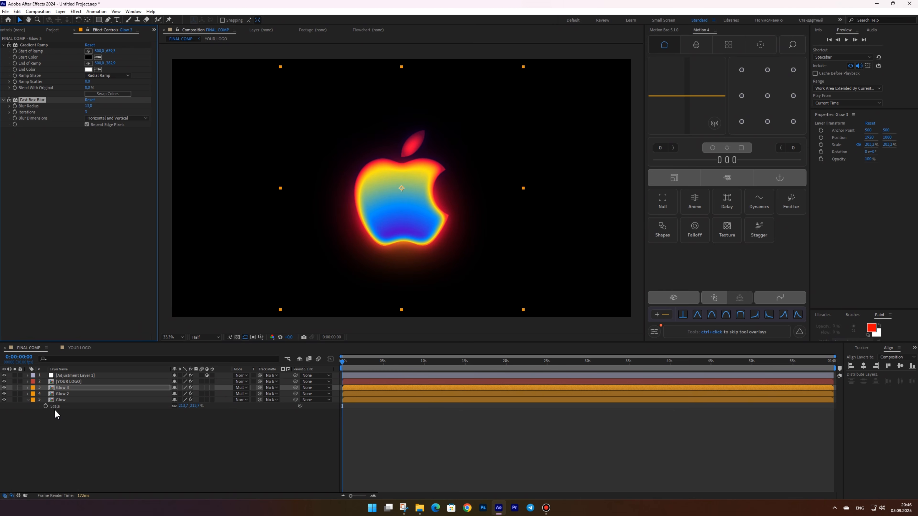
# Duplicate Glow 3 and set the new copy's blur radius to 5
pyautogui.click(66, 386)
pyautogui.hotkey('ctrl', 'd')
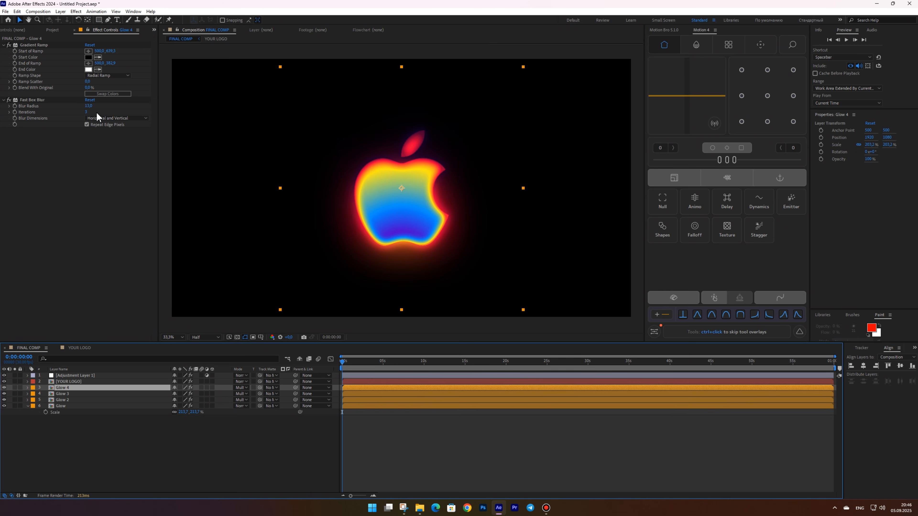
pyautogui.click(90, 107)
pyautogui.write('5')
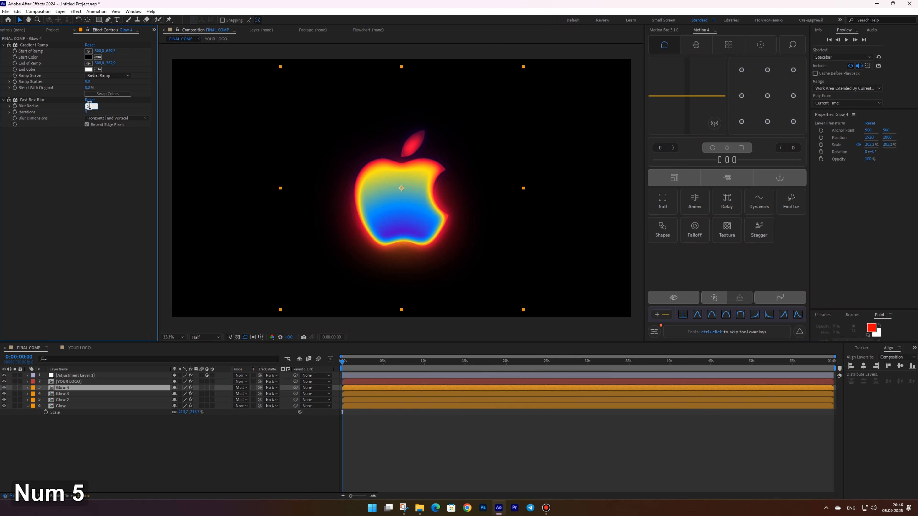
pyautogui.press('Return')
# Scrub through the timeline to preview the animated glowing logo in an enlarged viewer
pyautogui.click(237, 461)
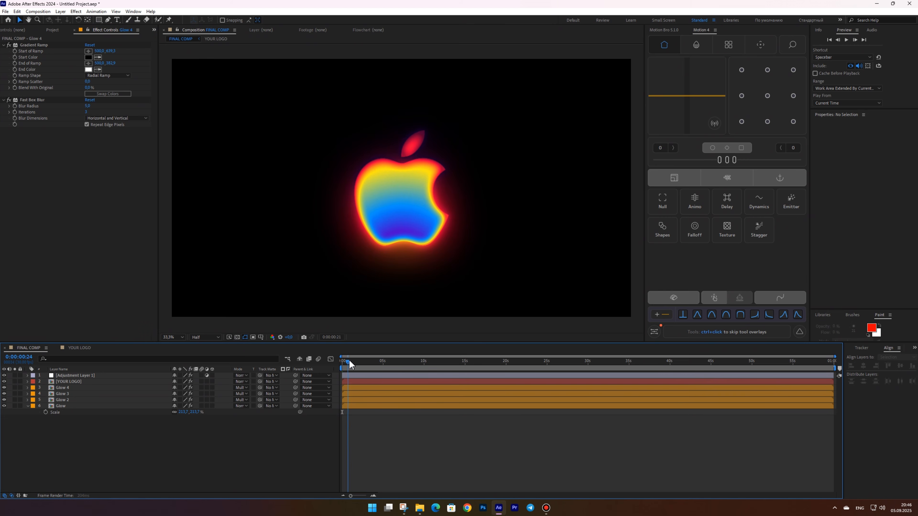
pyautogui.moveTo(349, 364); pyautogui.dragTo(408, 322)
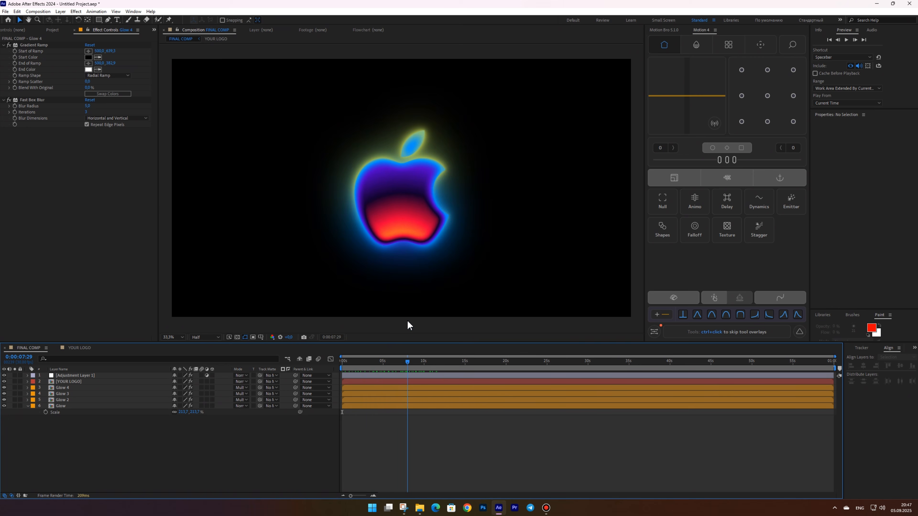
pyautogui.hotkey('shift', '/')
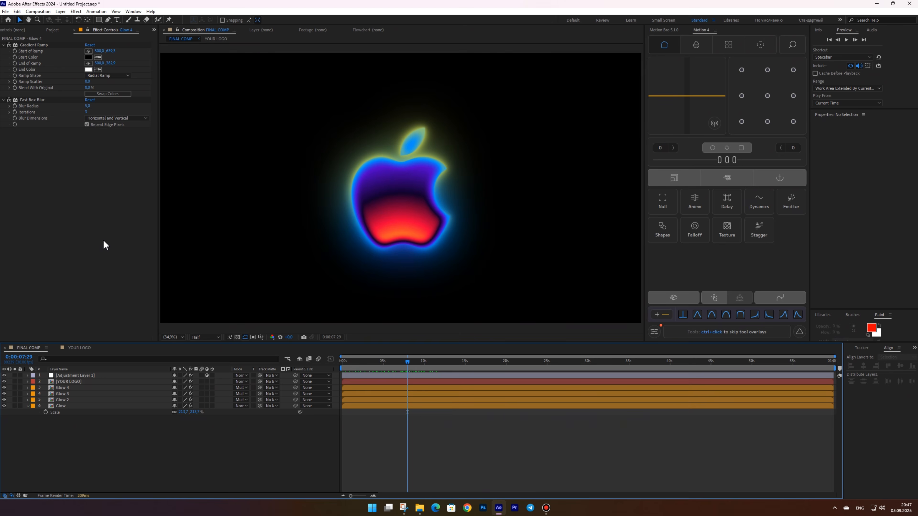
# Select all layers and pre-compose them into a composition named Logo comp
pyautogui.click(27, 407)
pyautogui.hotkey('ctrl', 'a')
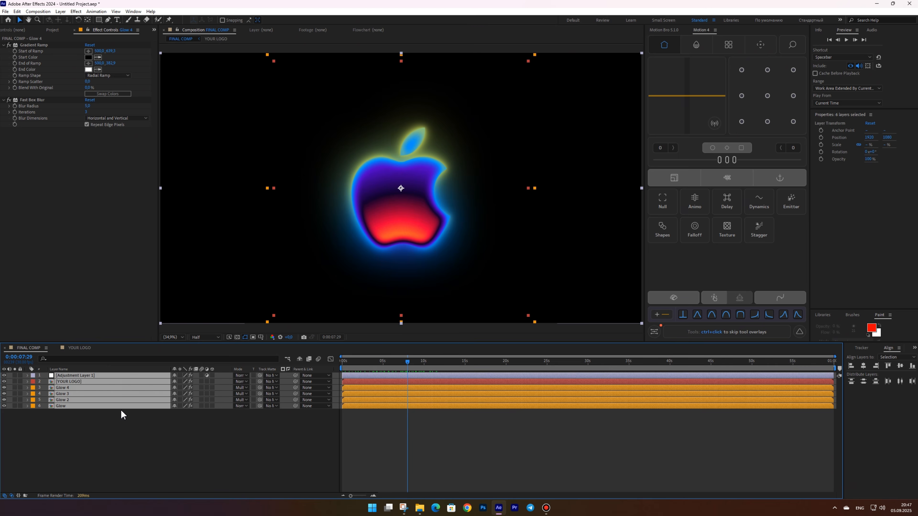
pyautogui.hotkey('ctrl', 'shift', 'c')
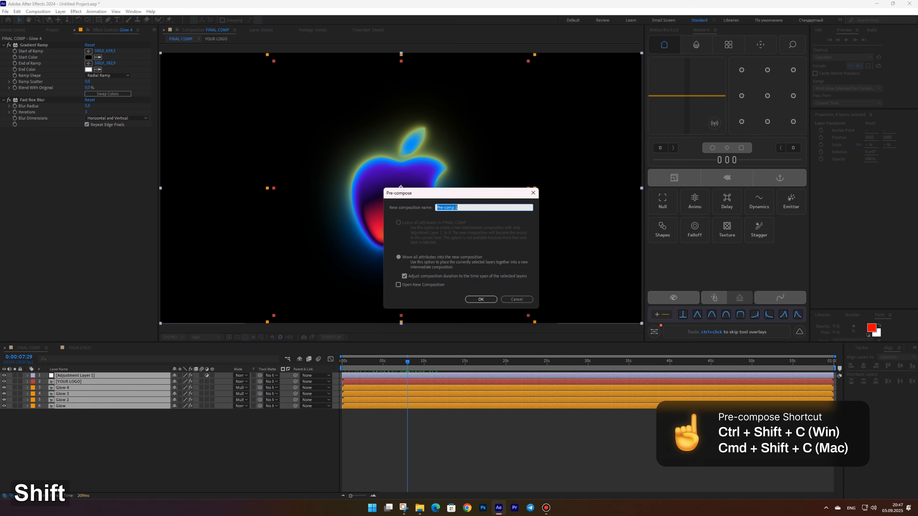
pyautogui.write('Logo comp')
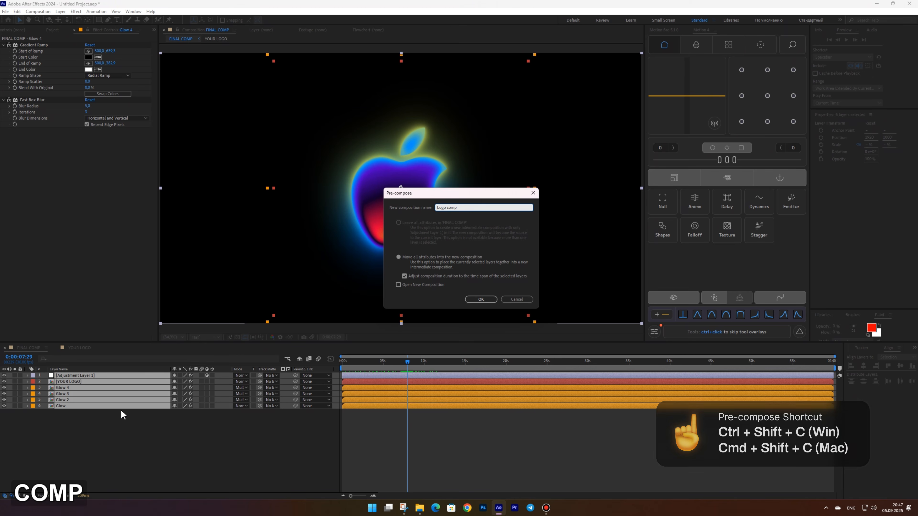
pyautogui.press('Return')
# Create a black solid layer and move it below the Logo comp layer
pyautogui.hotkey('ctrl', 'y')
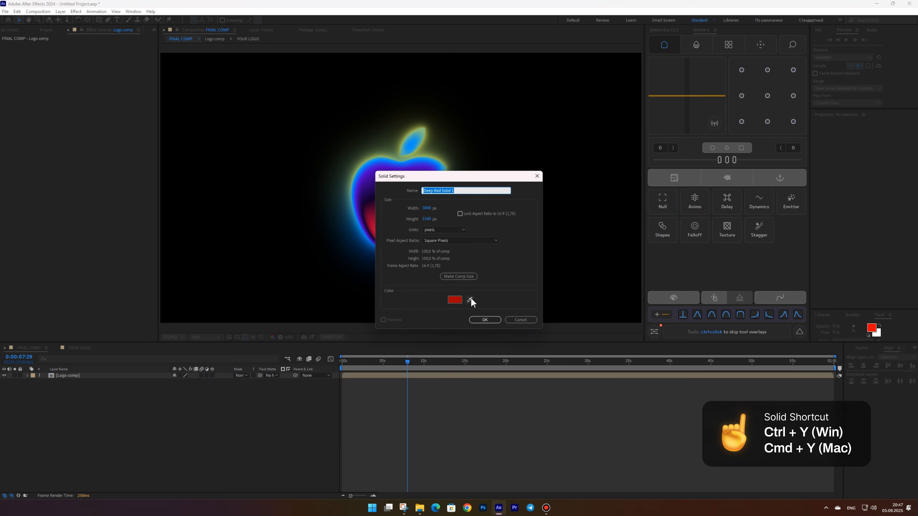
pyautogui.click(456, 300)
pyautogui.click(536, 421)
pyautogui.press('Return')
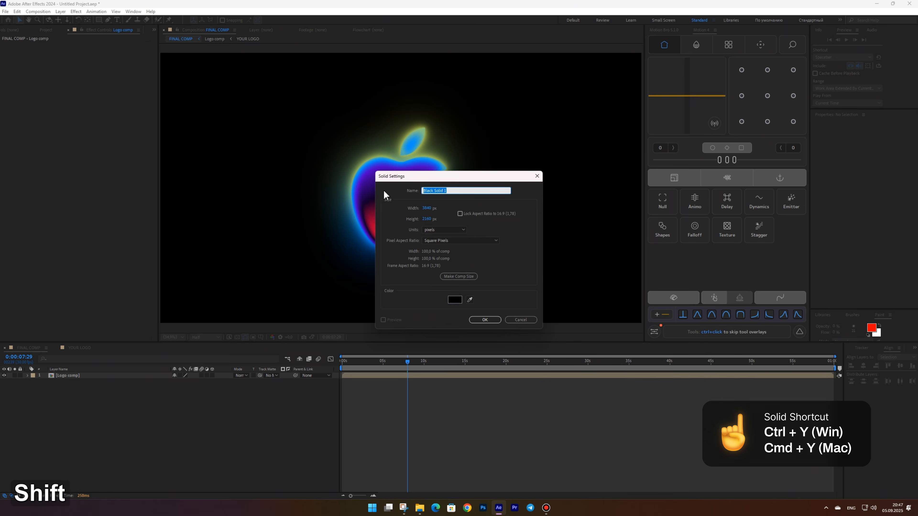
pyautogui.press('Return')
pyautogui.moveTo(76, 377); pyautogui.dragTo(73, 403)
# Apply a Fill effect to the background solid and pick a very dark blue-violet colour
pyautogui.hotkey('ctrl', 'shift', 'space')
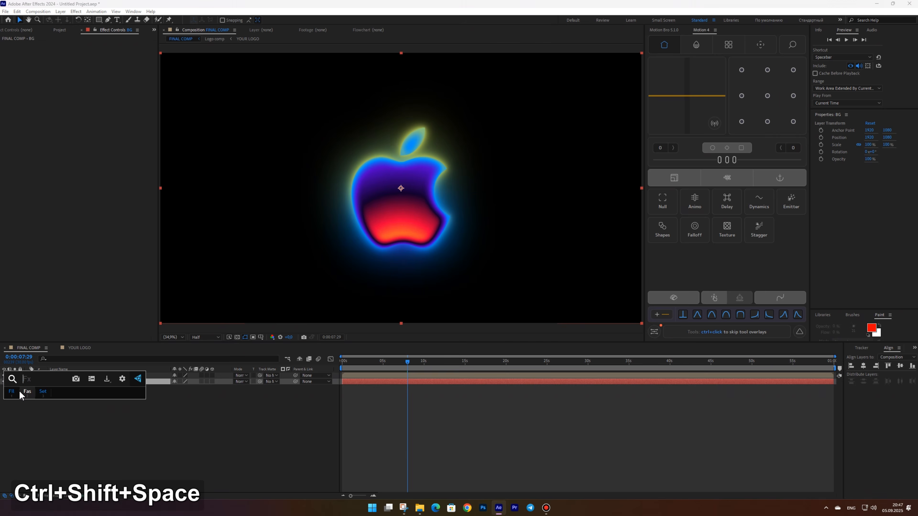
pyautogui.click(21, 392)
pyautogui.click(88, 63)
pyautogui.moveTo(637, 369); pyautogui.dragTo(634, 356)
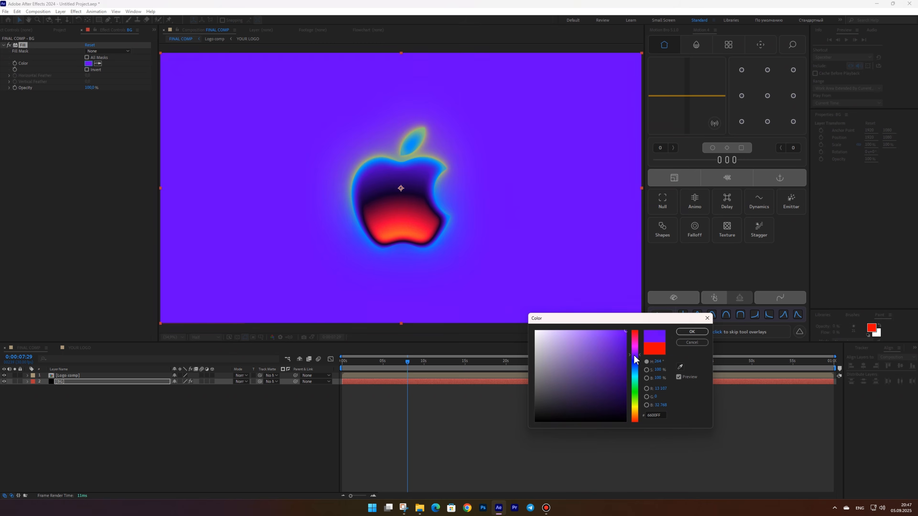
pyautogui.click(614, 412)
pyautogui.press('Return')
# Move the Logo comp layer upward and scale it down to about 95%
pyautogui.moveTo(430, 217); pyautogui.dragTo(424, 188)
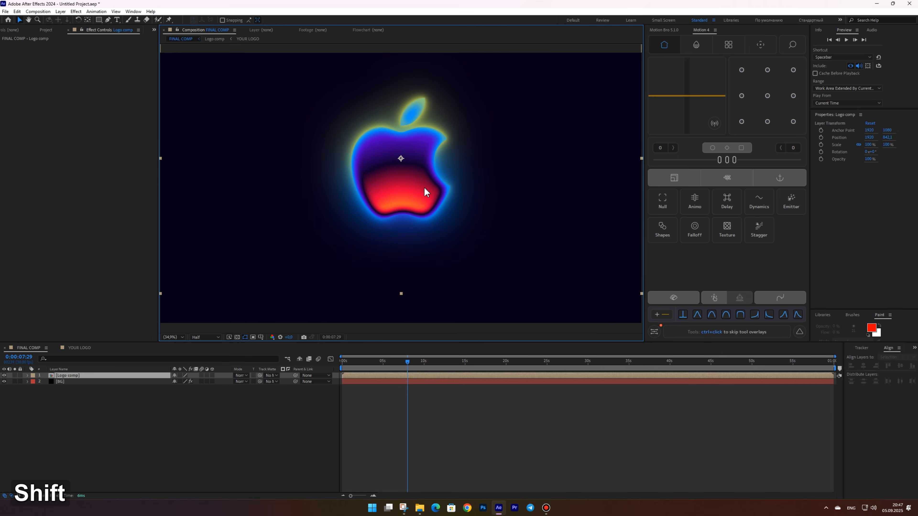
pyautogui.moveTo(640, 161); pyautogui.dragTo(631, 158)
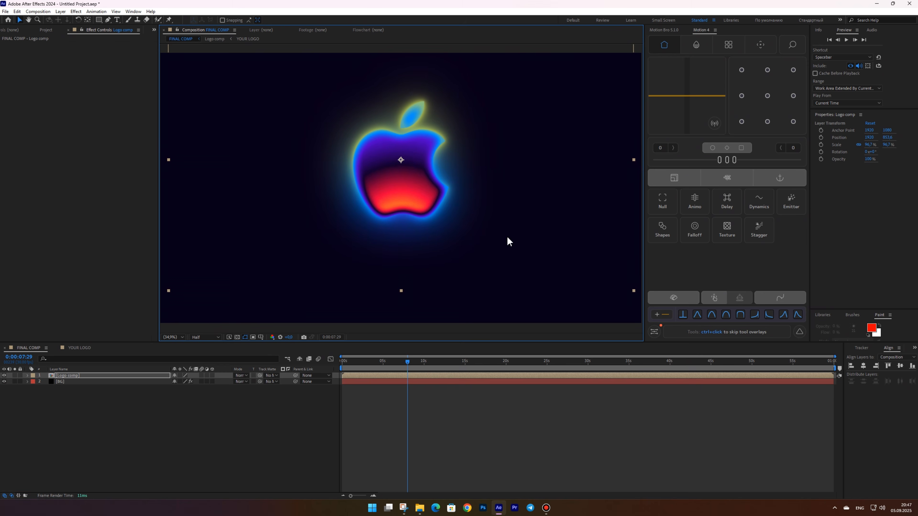
pyautogui.click(370, 367)
pyautogui.moveTo(370, 368); pyautogui.dragTo(345, 365)
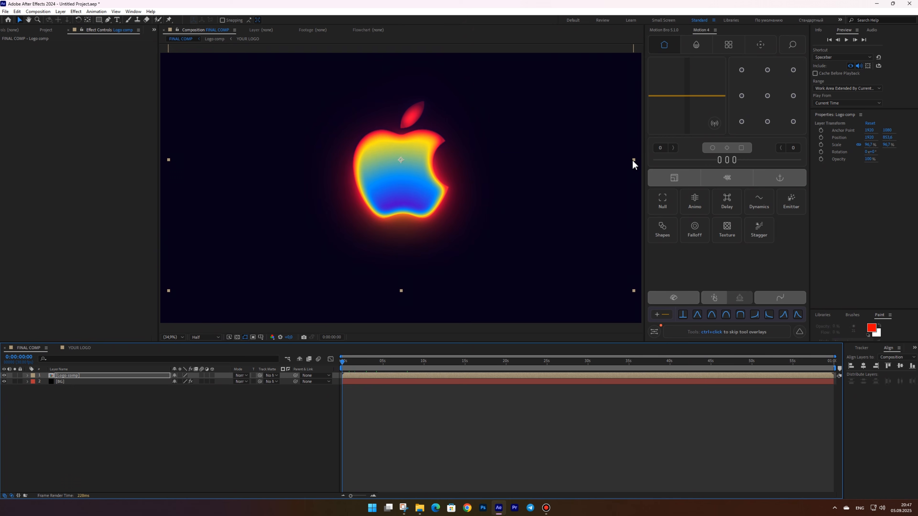
pyautogui.moveTo(633, 162); pyautogui.dragTo(628, 162)
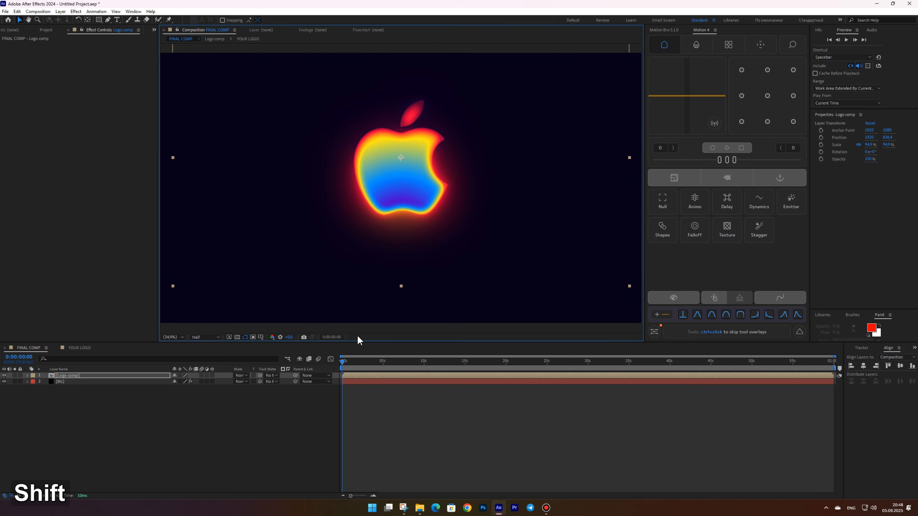
# Add a text layer reading Your Event and place it below the logo
pyautogui.rightClick(218, 314)
pyautogui.click(224, 327)
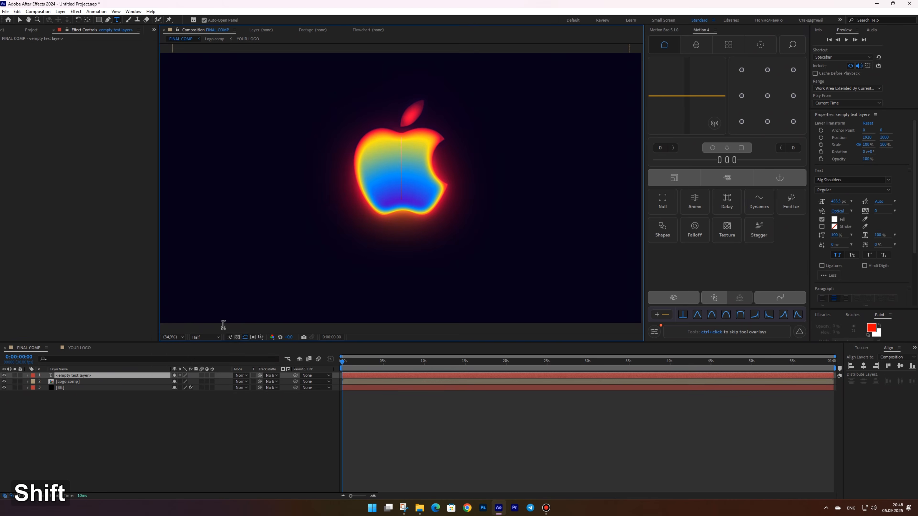
pyautogui.write('Your Event')
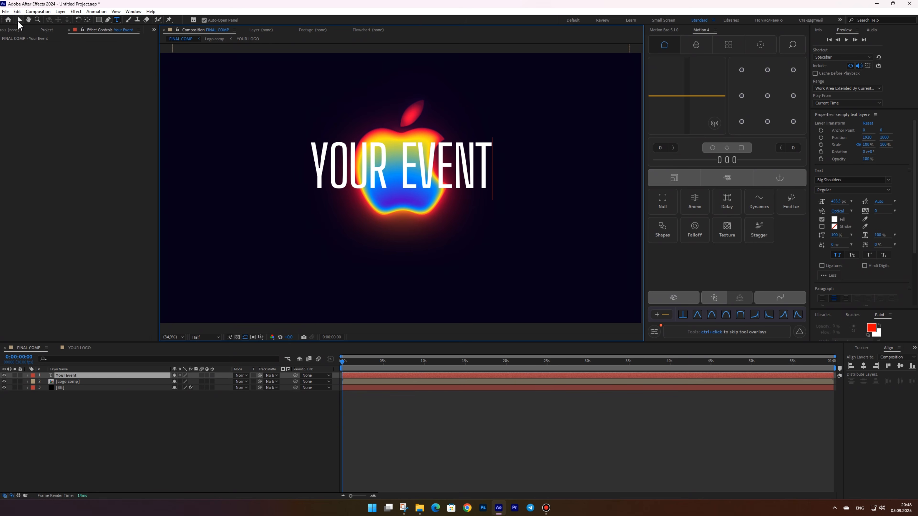
pyautogui.press('Escape')
pyautogui.moveTo(399, 171); pyautogui.dragTo(388, 270)
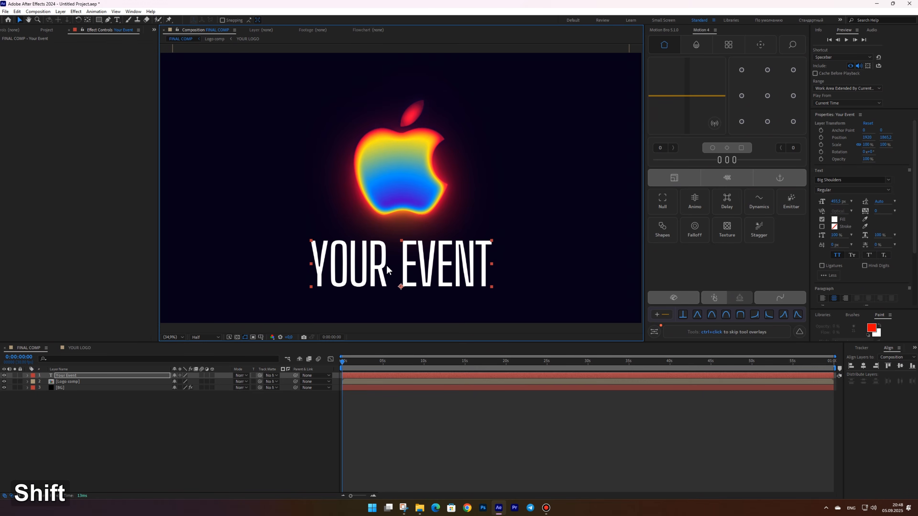
# Set the text font to Geist SemiBold at about 204 px and turn off all caps
pyautogui.doubleClick(426, 269)
pyautogui.click(887, 180)
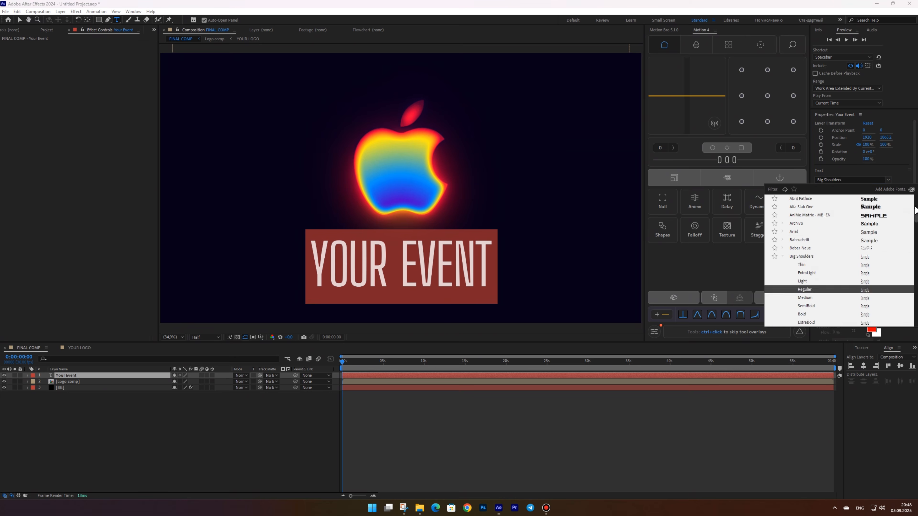
pyautogui.scroll(1, 883, 206)
pyautogui.click(792, 240)
pyautogui.click(832, 190)
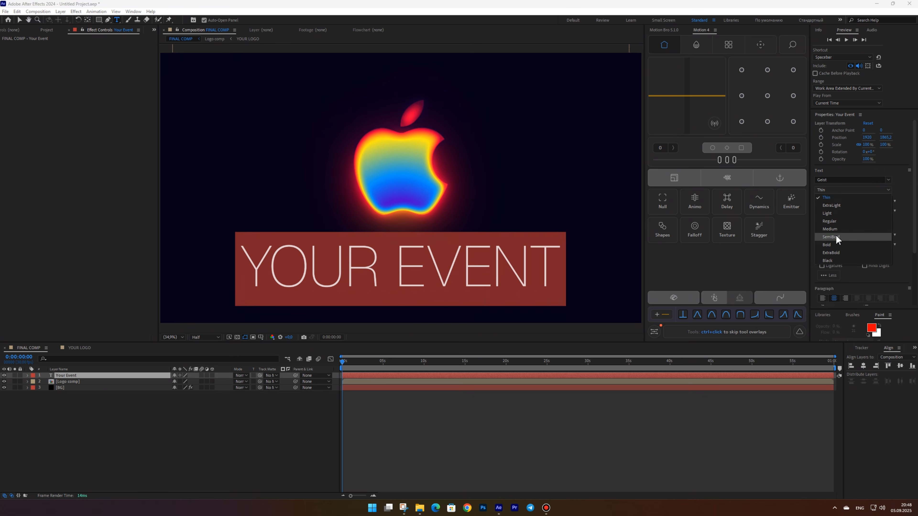
pyautogui.click(833, 204)
pyautogui.moveTo(832, 201); pyautogui.dragTo(743, 207)
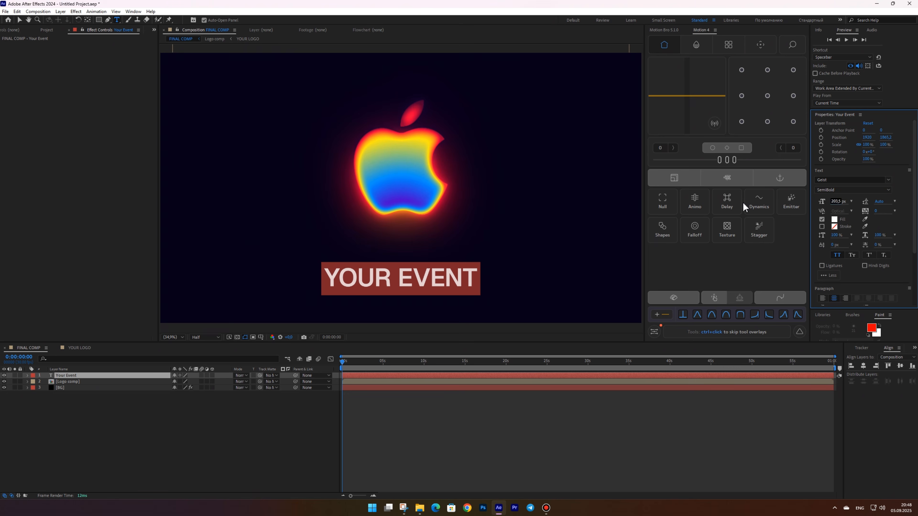
pyautogui.click(837, 255)
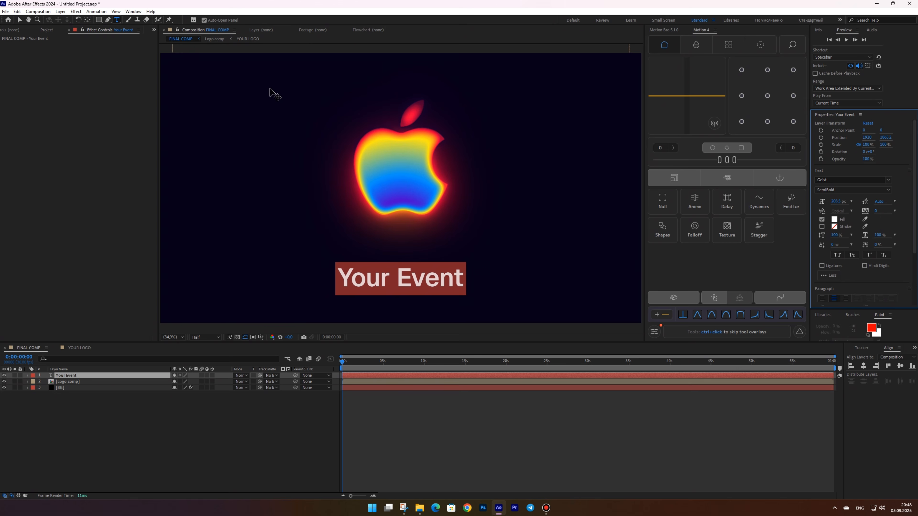
# Nudge the text slightly up and rename its layer Text A
pyautogui.click(23, 21)
pyautogui.moveTo(430, 284); pyautogui.dragTo(434, 266)
pyautogui.click(75, 376)
pyautogui.press('Return')
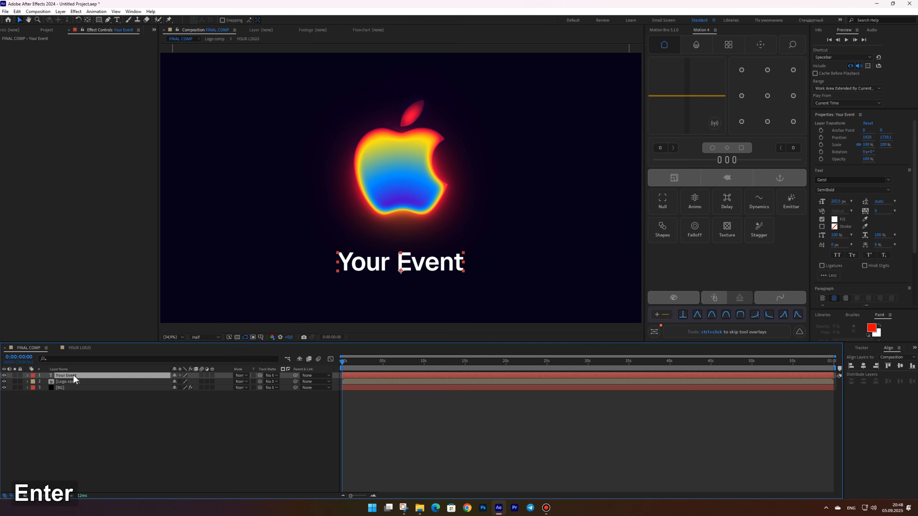
pyautogui.write('Text A')
pyautogui.press('Return')
# Apply a Fill effect to the text and set its colour to 0054FF
pyautogui.hotkey('ctrl', 'shift', 'space')
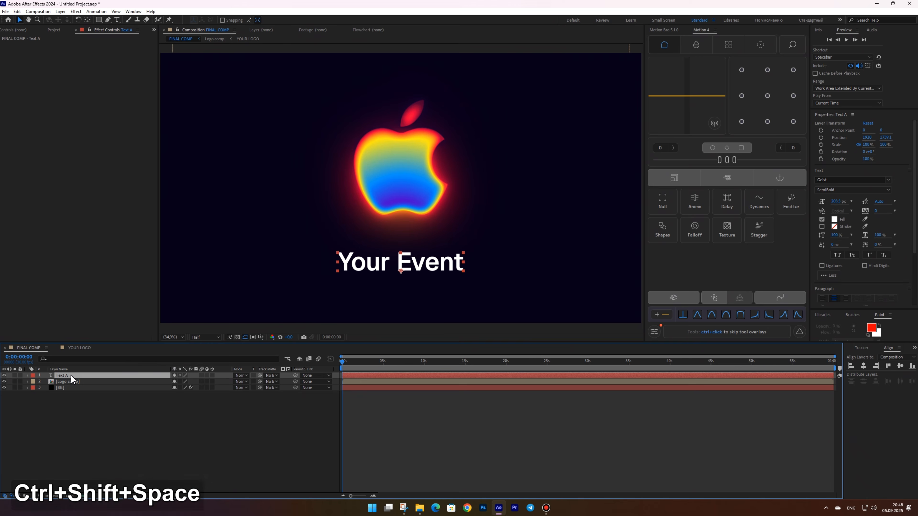
pyautogui.write('fill')
pyautogui.press('Return')
pyautogui.click(88, 64)
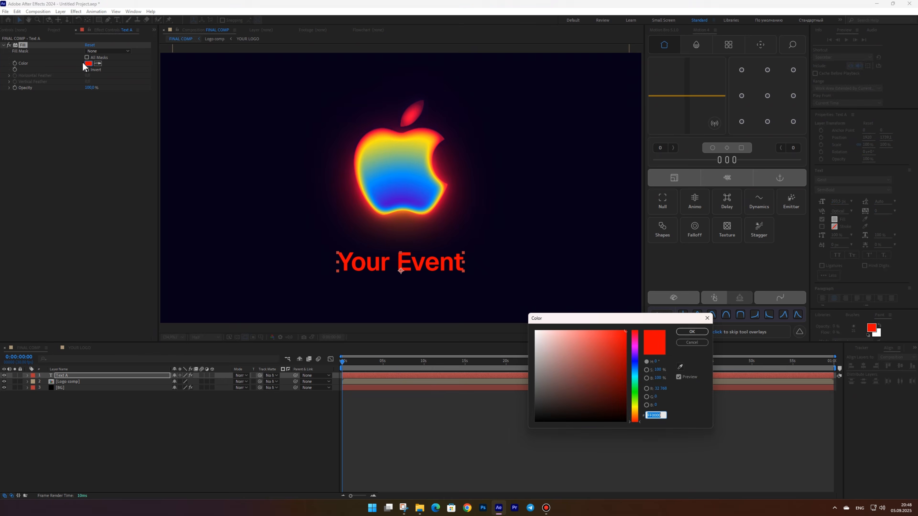
pyautogui.write('0054FF')
pyautogui.press('Return')
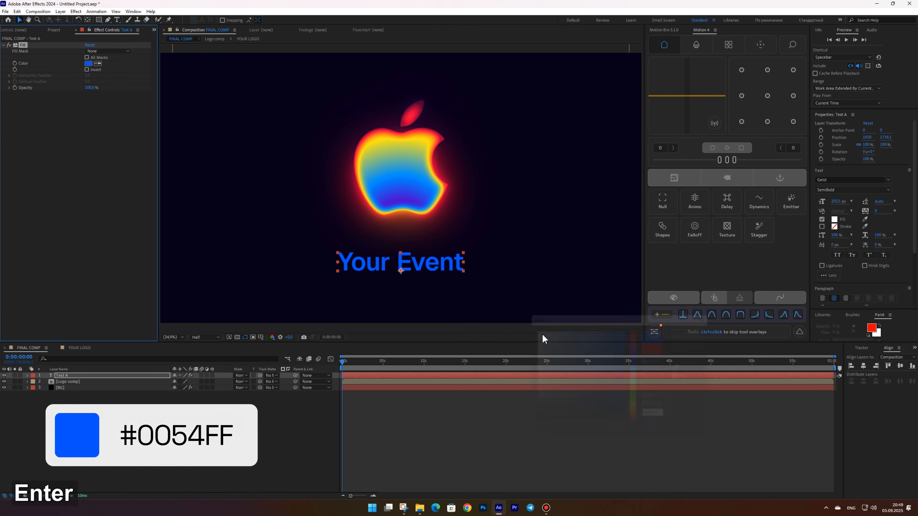
# Set the Text A layer's label colour to Green
pyautogui.click(419, 159)
pyautogui.keyDown('shift'); pyautogui.click(61, 378); pyautogui.keyUp('shift')
pyautogui.click(33, 375)
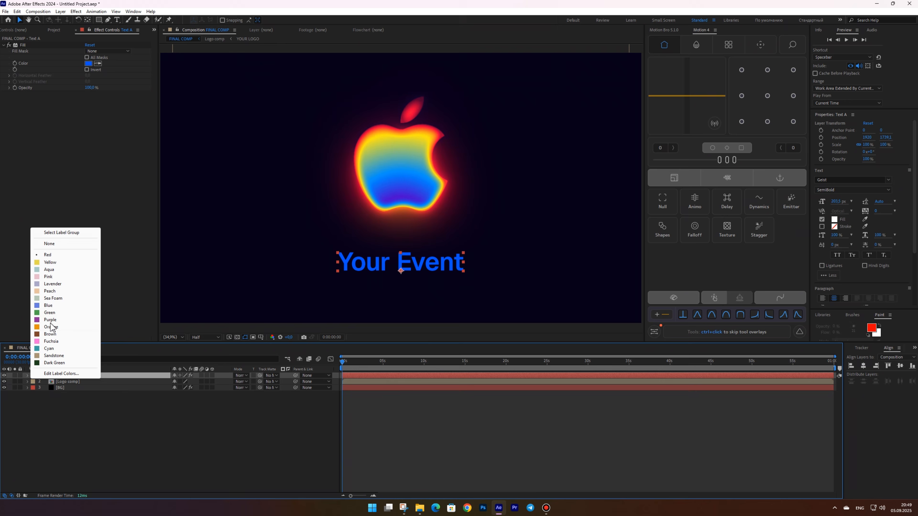
pyautogui.click(68, 312)
# Add a shape layer with an ellipse and fill, stretched into a wide oval over the text
pyautogui.click(432, 267)
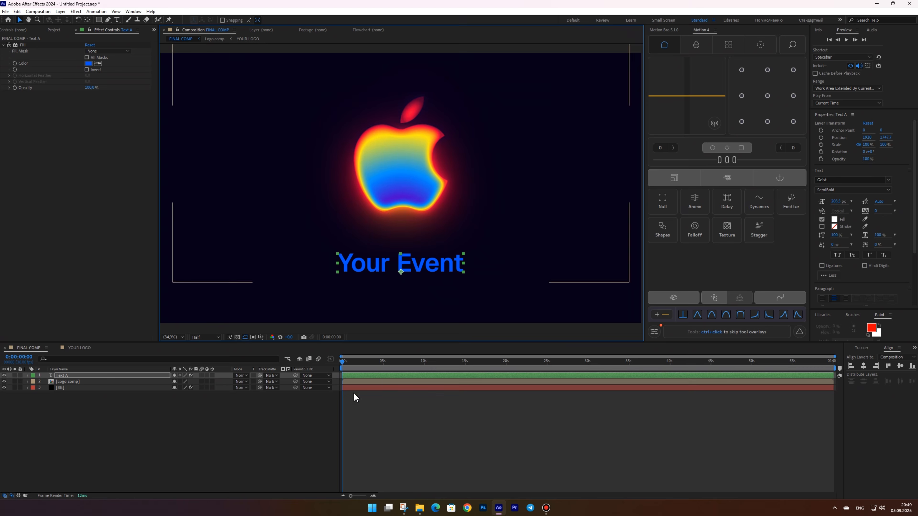
pyautogui.rightClick(203, 420)
pyautogui.click(338, 376)
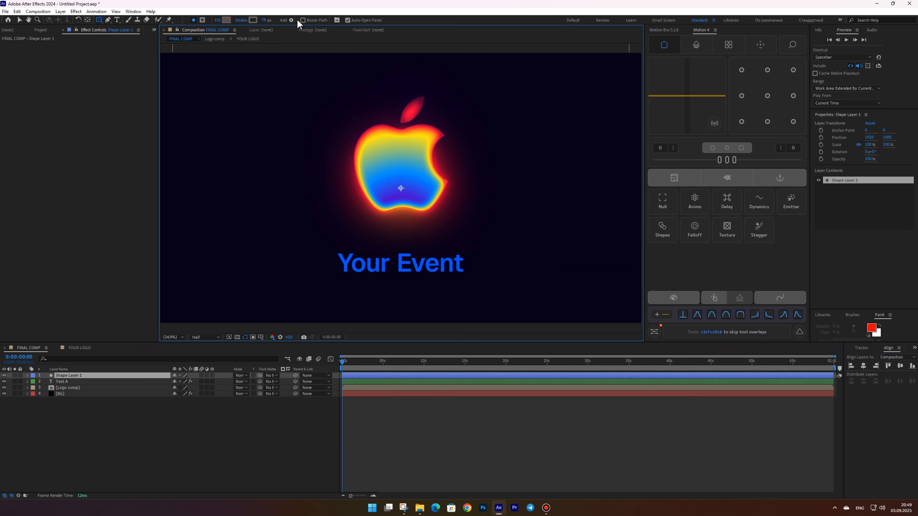
pyautogui.click(292, 20)
pyautogui.click(311, 44)
pyautogui.click(292, 20)
pyautogui.click(311, 68)
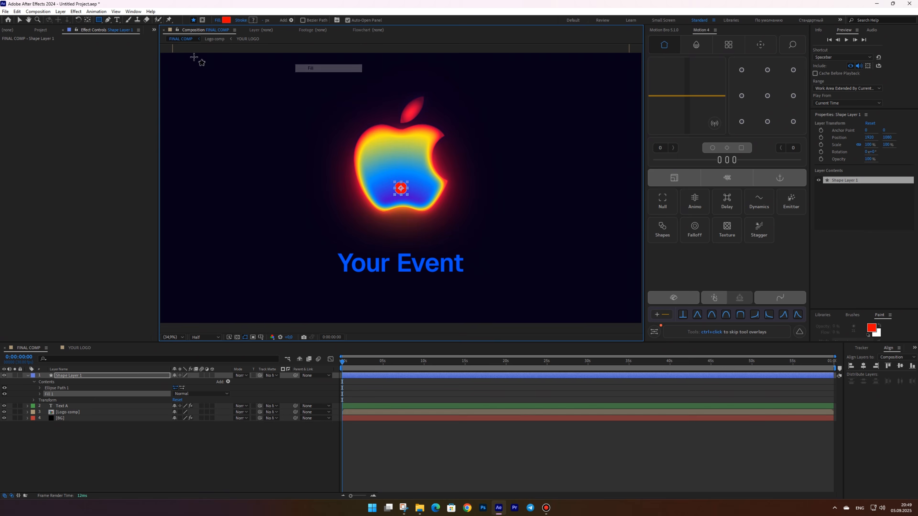
pyautogui.click(20, 20)
pyautogui.moveTo(408, 194); pyautogui.dragTo(537, 224)
pyautogui.moveTo(469, 203); pyautogui.dragTo(465, 241)
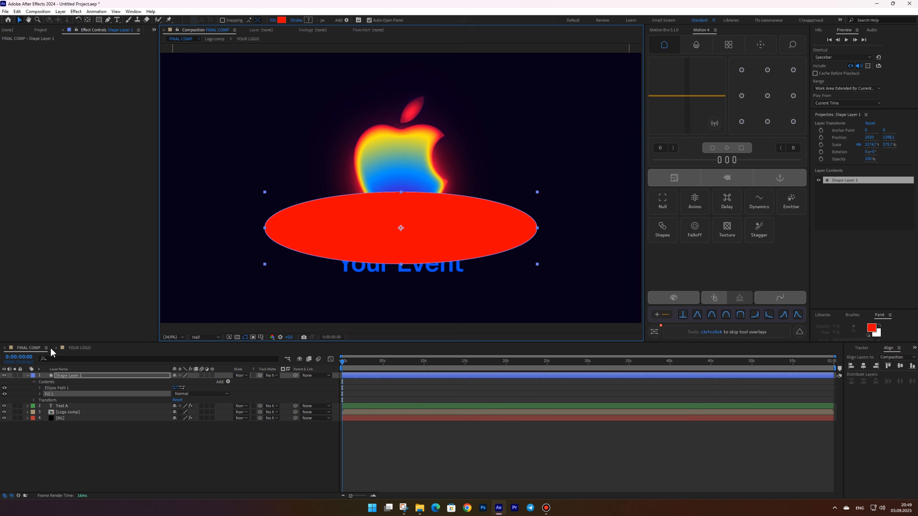
# Rename the shape layer Gradient
pyautogui.click(28, 376)
pyautogui.press('Return')
pyautogui.write('Gradient')
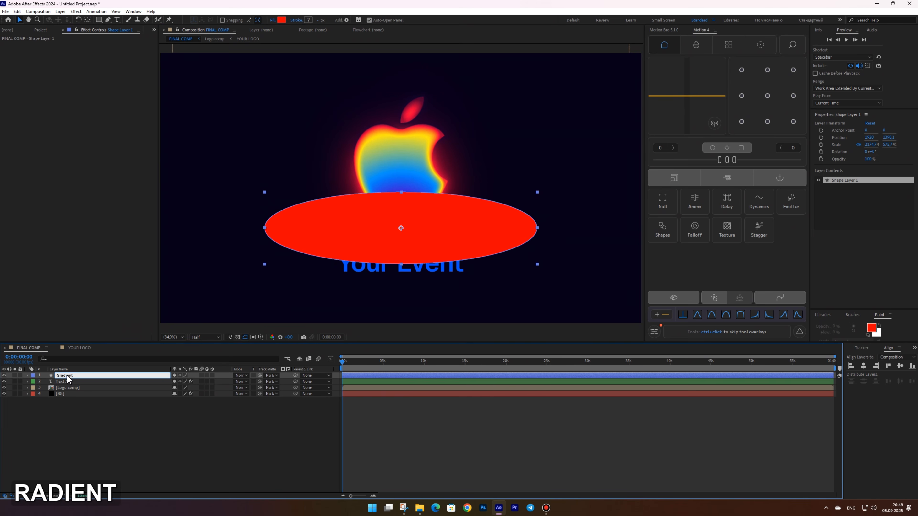
pyautogui.press('Return')
# Apply a Fill effect to the Gradient layer
pyautogui.hotkey('ctrl', 'shift', 'space')
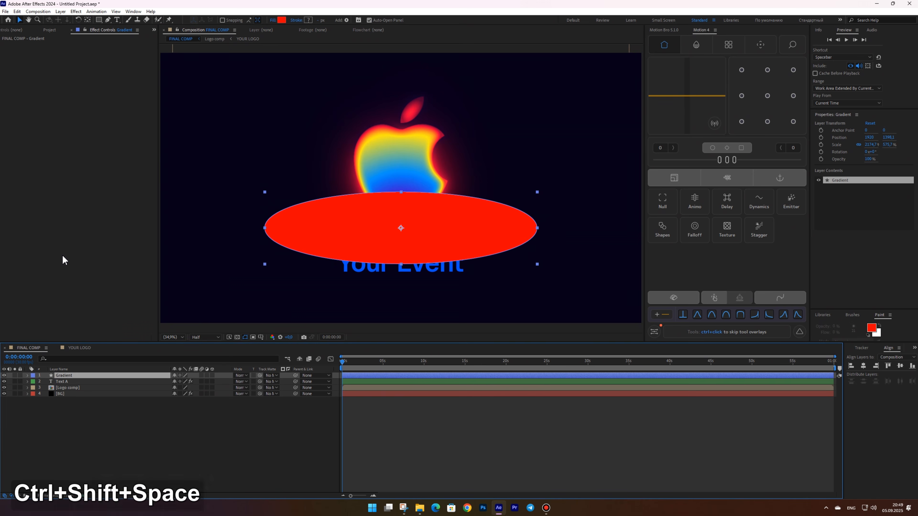
pyautogui.click(6, 252)
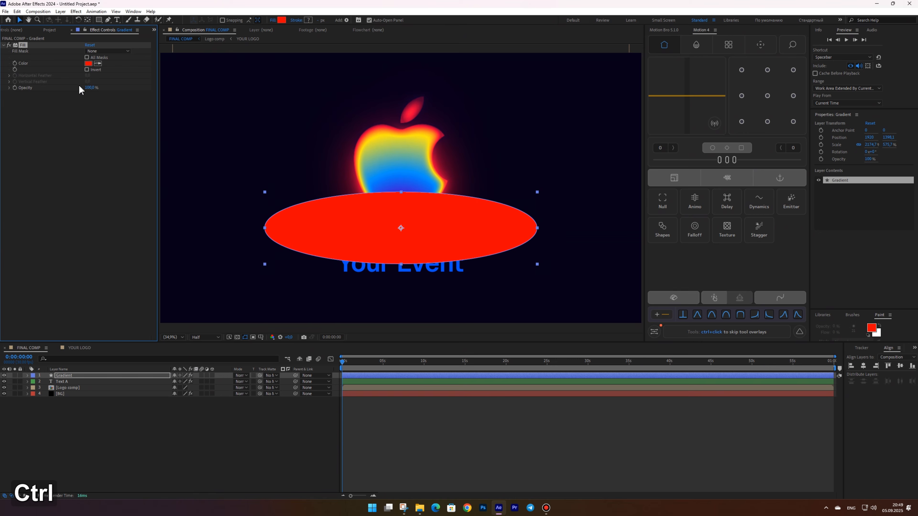
# Set the Gradient layer's fill colour to #38FFE1
pyautogui.click(89, 64)
pyautogui.write('38FF')
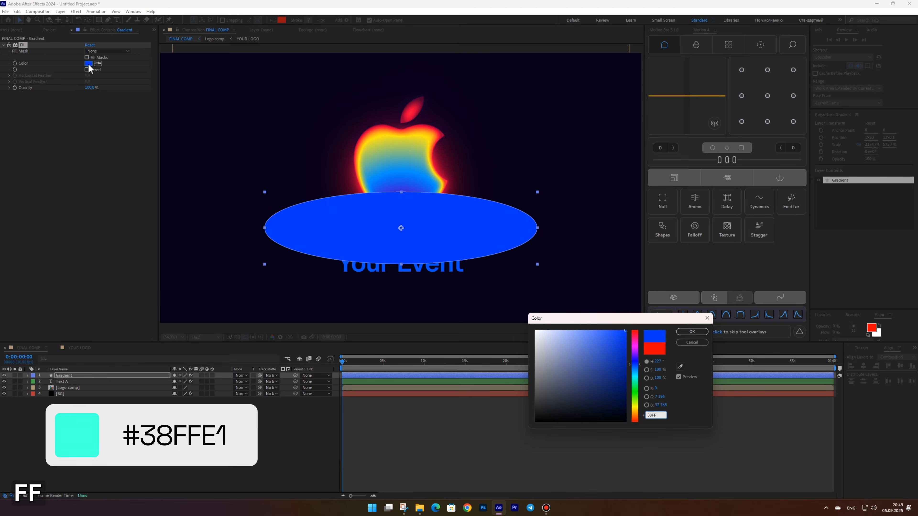
pyautogui.write('E1')
pyautogui.press('Return')
# Add Fast Box Blur and Set Matte effects to the Gradient layer
pyautogui.hotkey('ctrl', 'shift', 'space')
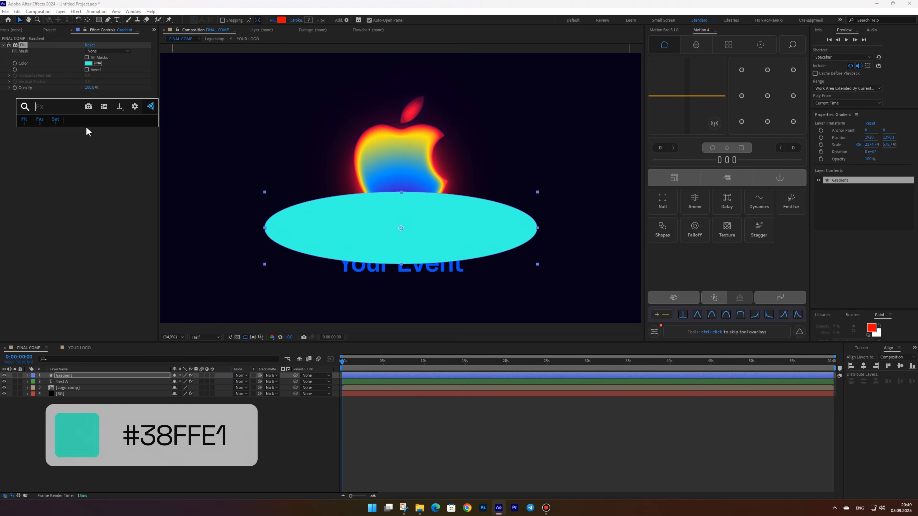
pyautogui.click(39, 120)
pyautogui.hotkey('ctrl', 'shift', 'space')
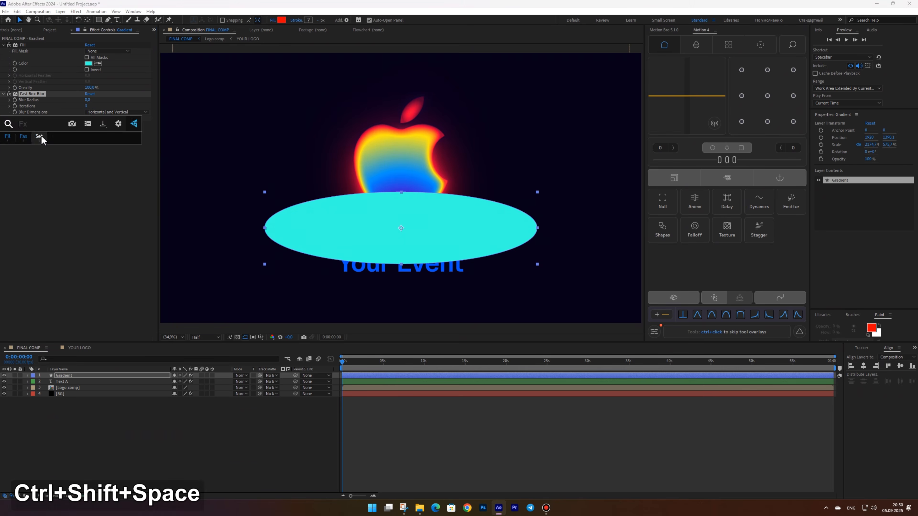
pyautogui.click(40, 137)
# Set the matte to take from the Text A layer and raise the Fast Box Blur radius to 44
pyautogui.click(95, 131)
pyautogui.click(109, 157)
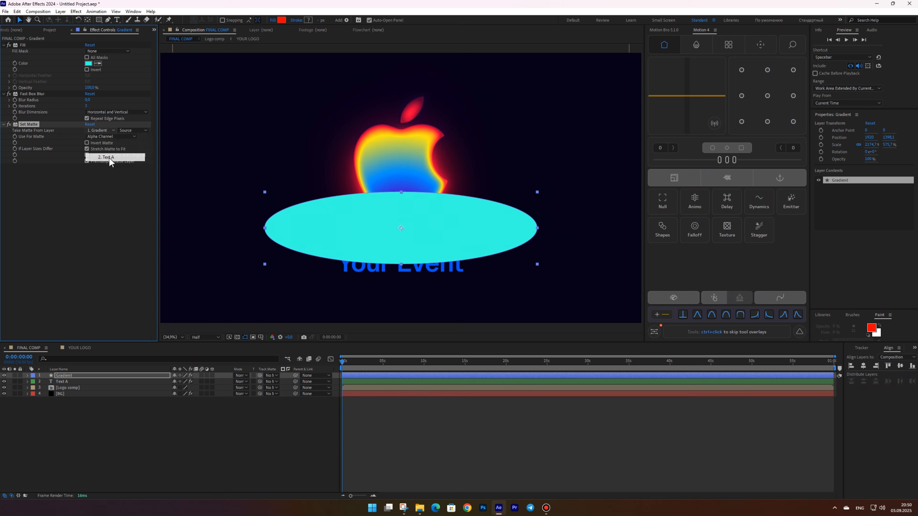
pyautogui.moveTo(334, 232); pyautogui.dragTo(336, 230)
pyautogui.moveTo(88, 100); pyautogui.dragTo(96, 98)
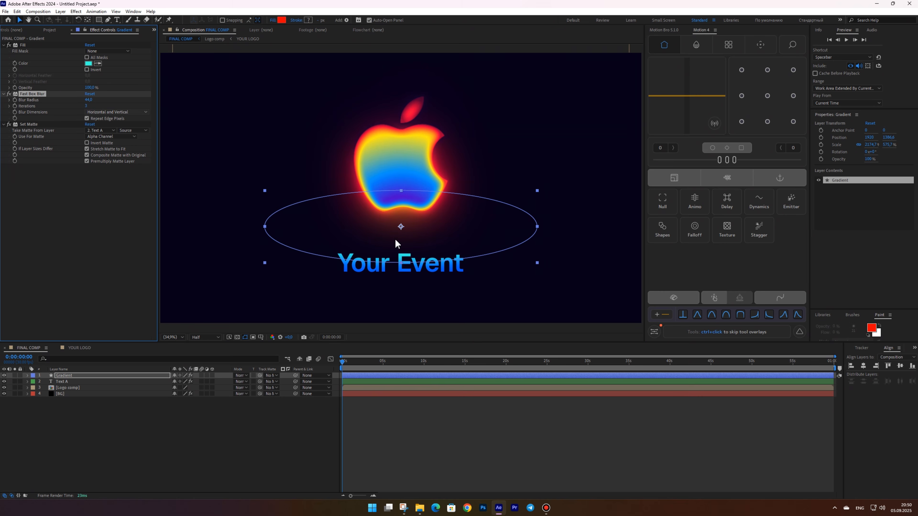
# Duplicate the Gradient layer and set the copy's fill colour to #FFE79F
pyautogui.click(224, 465)
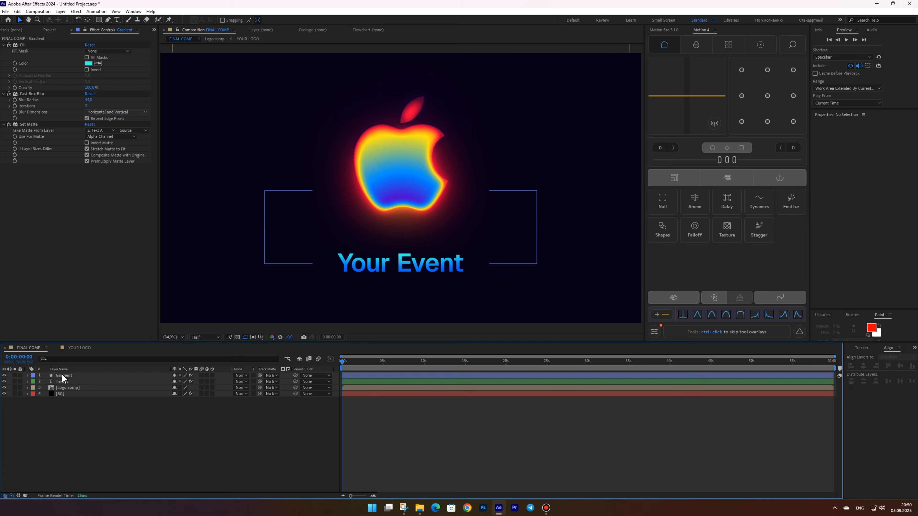
pyautogui.click(62, 378)
pyautogui.hotkey('ctrl', 'd')
pyautogui.click(89, 63)
pyautogui.write('FF')
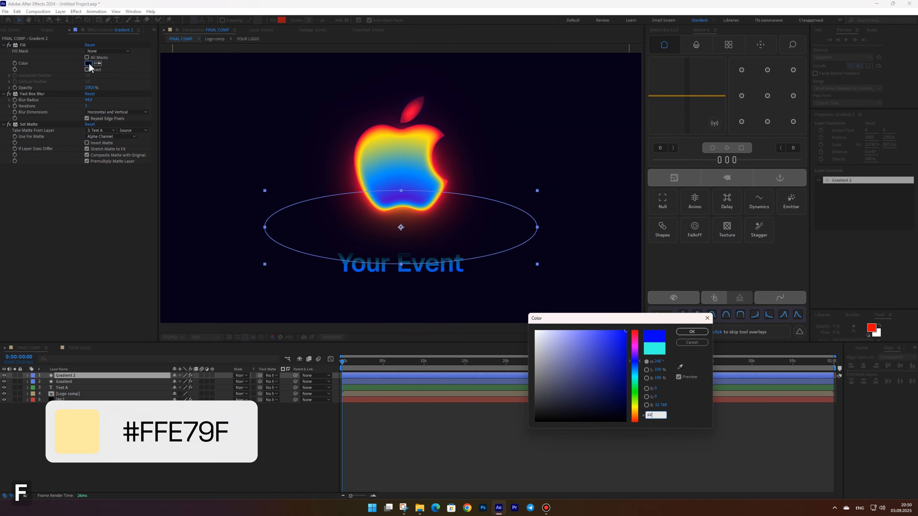
pyautogui.write('E79F')
pyautogui.press('Return')
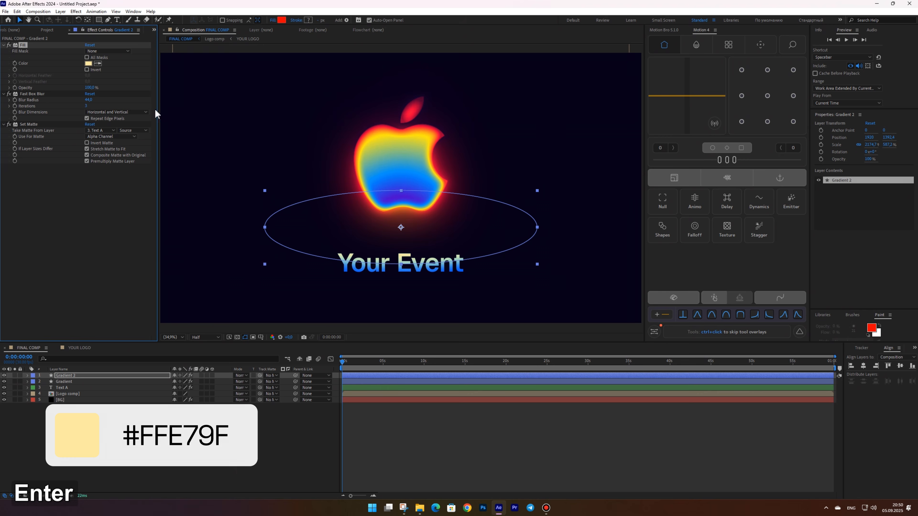
# Shrink the Gradient 2 oval, move it down over the text, and adjust its blur radius
pyautogui.moveTo(538, 190); pyautogui.dragTo(505, 196)
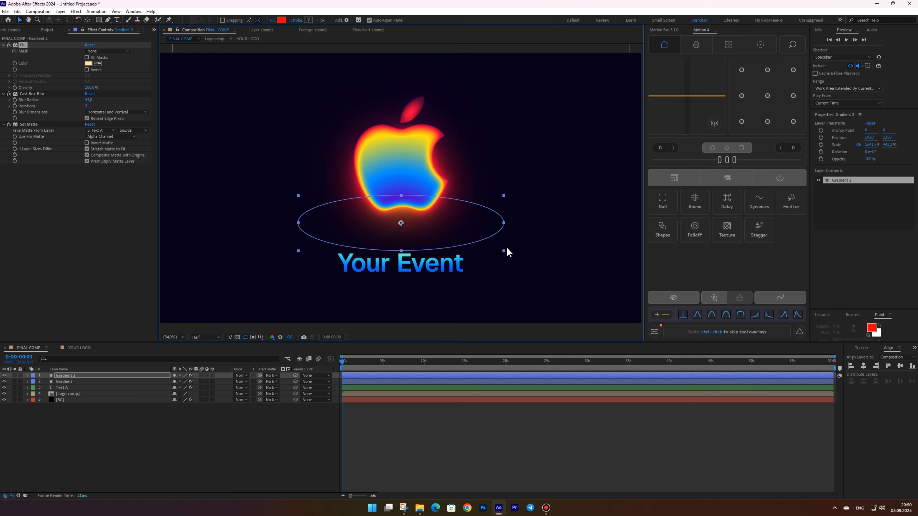
pyautogui.moveTo(504, 250); pyautogui.dragTo(505, 244)
pyautogui.moveTo(452, 233); pyautogui.dragTo(454, 251)
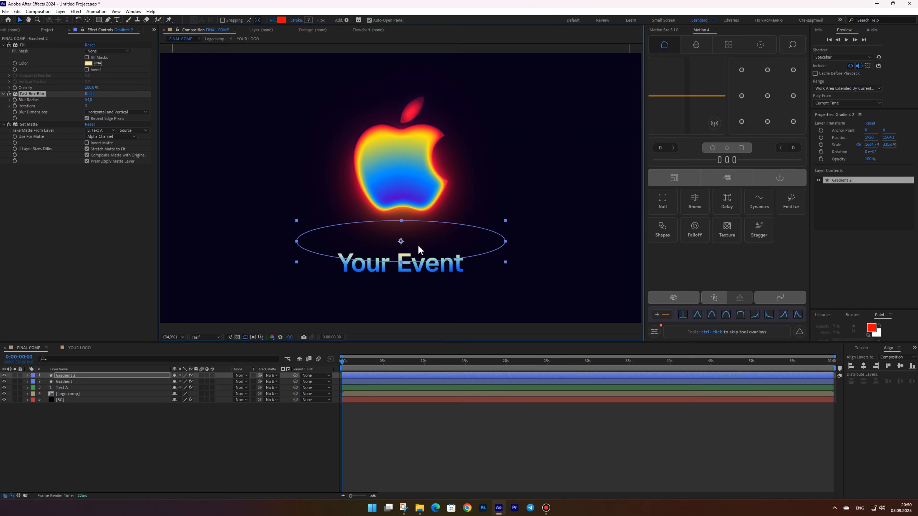
pyautogui.moveTo(89, 100); pyautogui.dragTo(79, 101)
pyautogui.moveTo(419, 260); pyautogui.dragTo(419, 257)
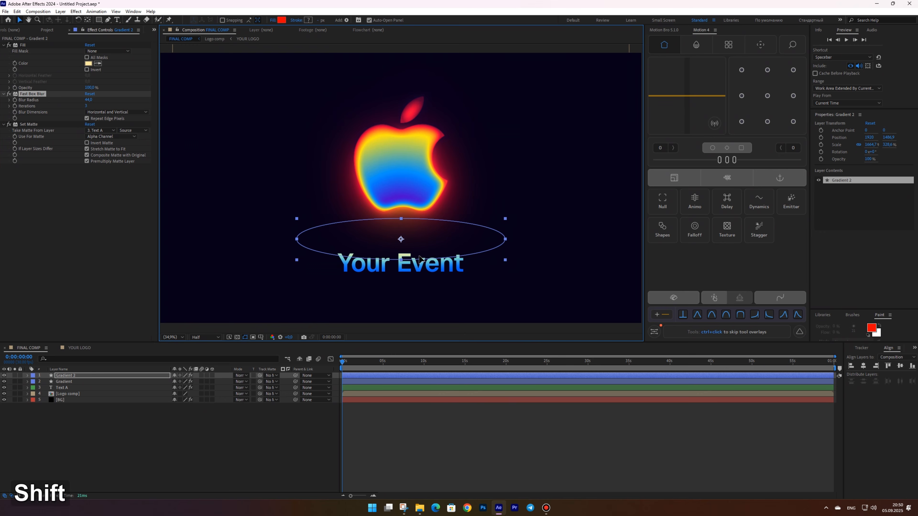
# Create a new text layer reading "Tutorial for After Effects"
pyautogui.click(146, 426)
pyautogui.rightClick(147, 432)
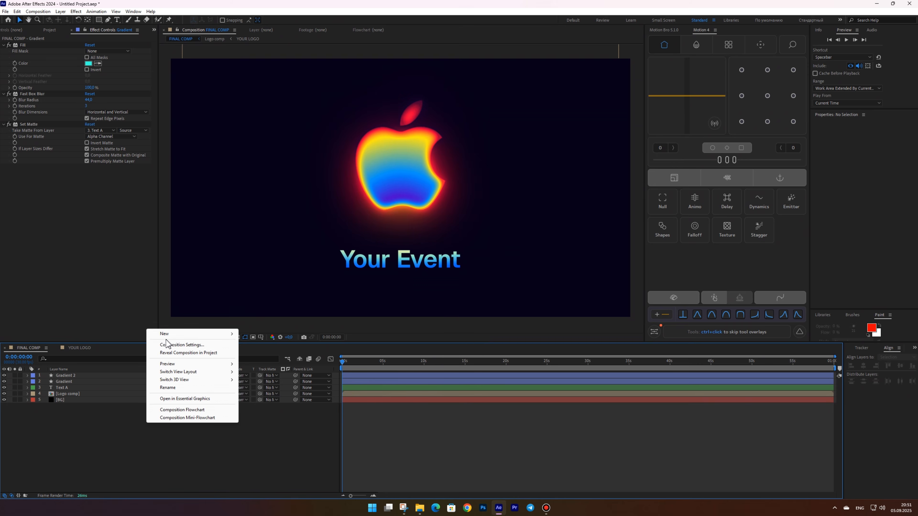
pyautogui.moveTo(159, 332)
pyautogui.click(281, 350)
pyautogui.write('Tuto')
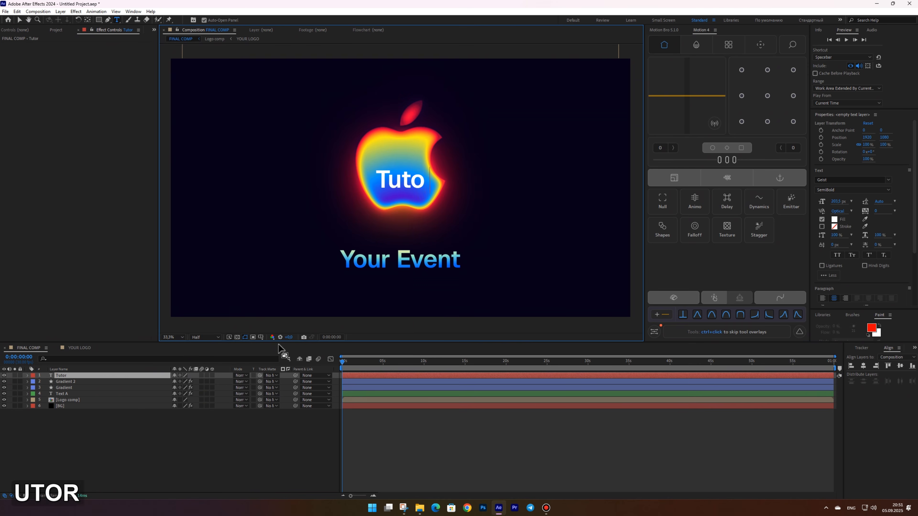
pyautogui.write('rial for')
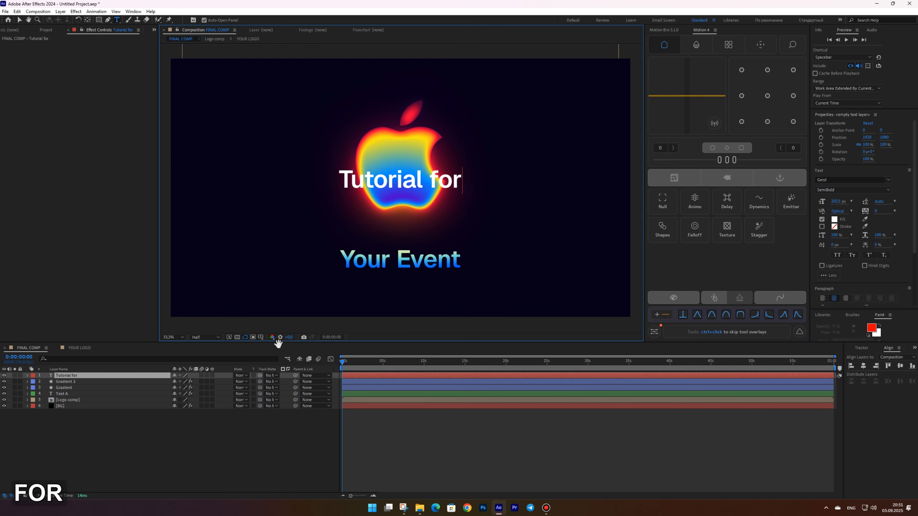
pyautogui.write(' After Effects')
# Move the subtitle text below Your Event and set it to Regular weight with a smaller font size
pyautogui.hotkey('ctrl', 'a')
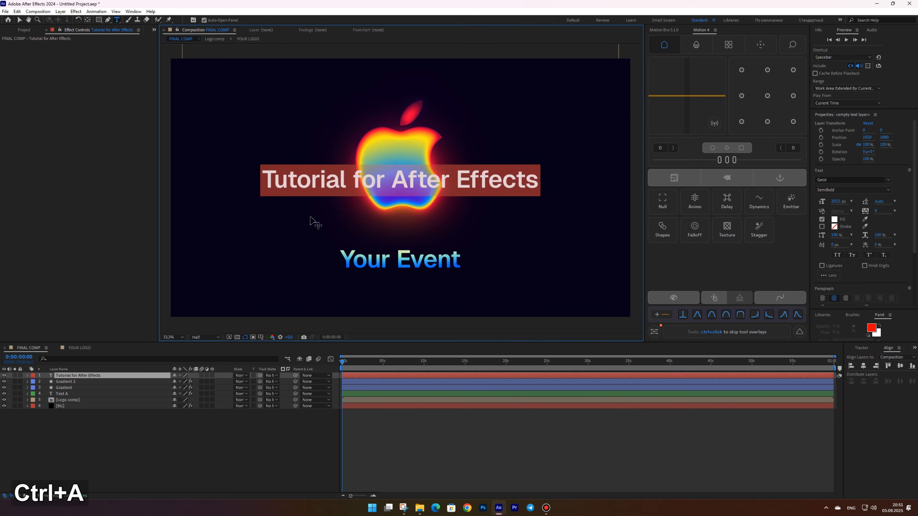
pyautogui.click(19, 21)
pyautogui.moveTo(477, 179); pyautogui.dragTo(477, 278)
pyautogui.click(853, 189)
pyautogui.click(837, 204)
pyautogui.moveTo(838, 204); pyautogui.dragTo(776, 198)
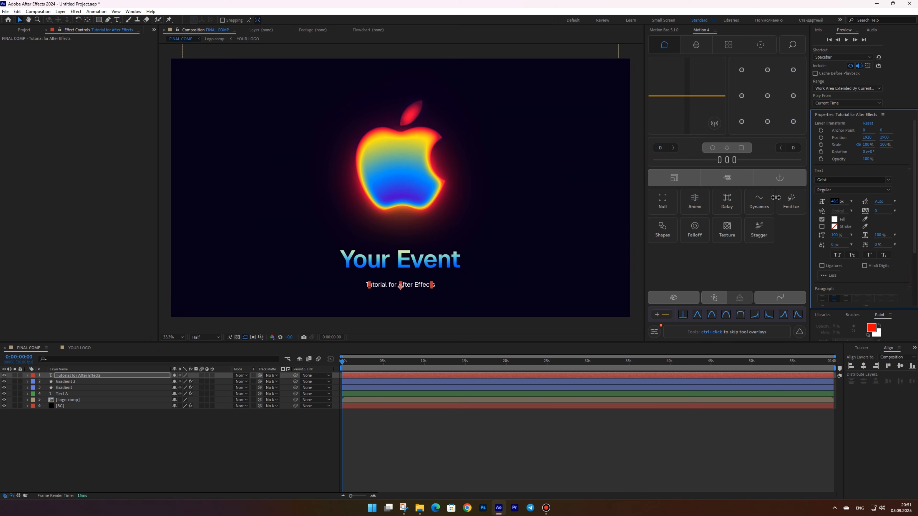
pyautogui.press("'")
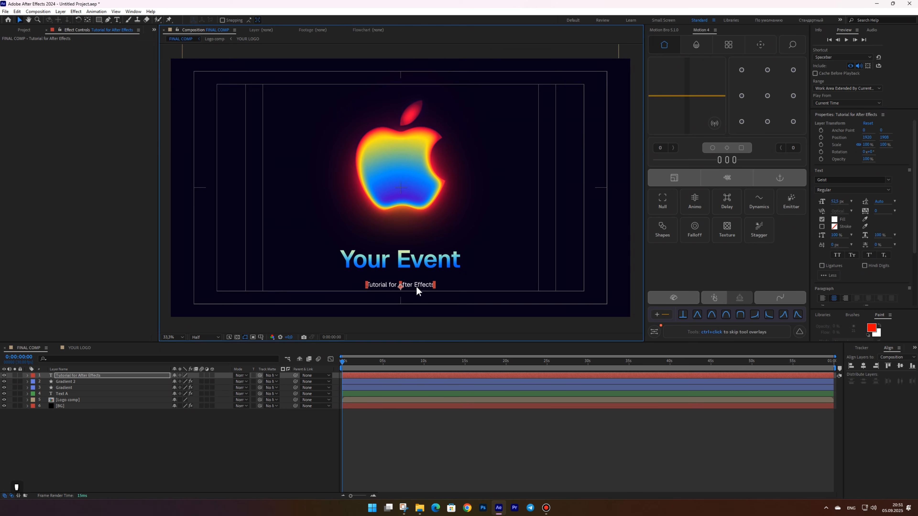
pyautogui.press("'")
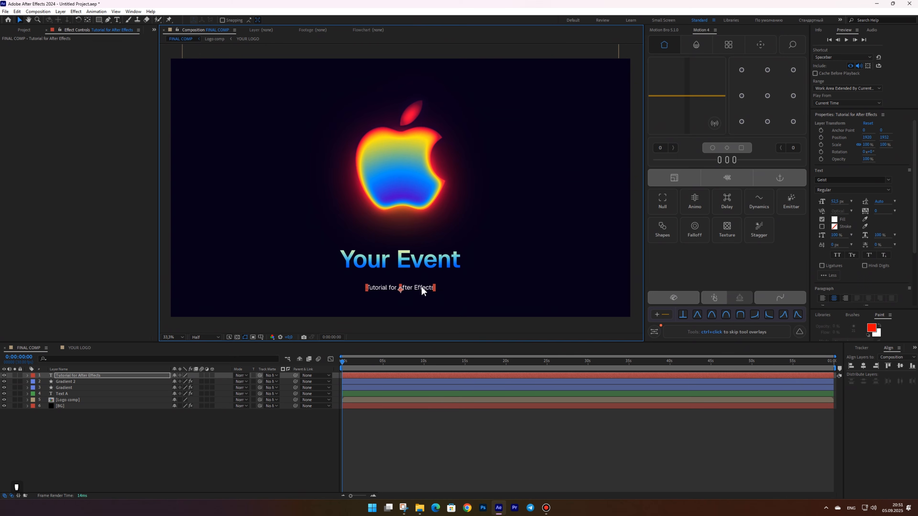
pyautogui.click(840, 201)
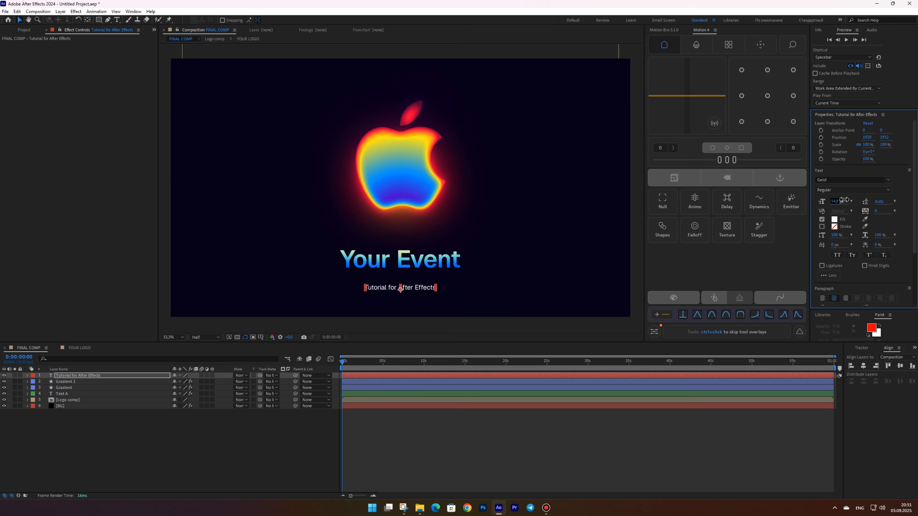
# Adjust the Gradient 2 layer's fill colour
pyautogui.hotkey('ctrl', 'shift', 'space')
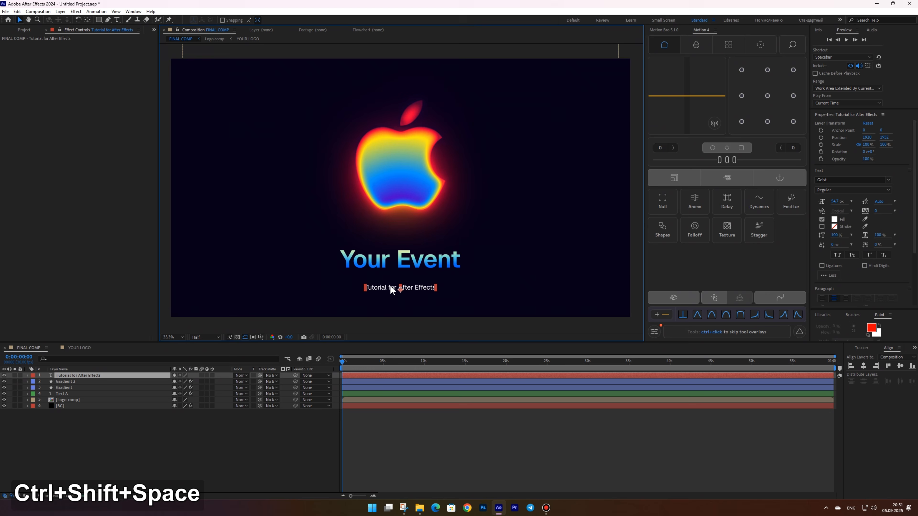
pyautogui.click(327, 279)
pyautogui.click(89, 64)
pyautogui.moveTo(543, 347); pyautogui.dragTo(534, 339)
pyautogui.press('Return')
# Preview the composition from the beginning
pyautogui.click(401, 426)
pyautogui.moveTo(344, 361)
pyautogui.mouseDown()
pyautogui.moveTo(368, 358)
pyautogui.moveTo(358, 360)
pyautogui.mouseUp()
pyautogui.click(421, 238)
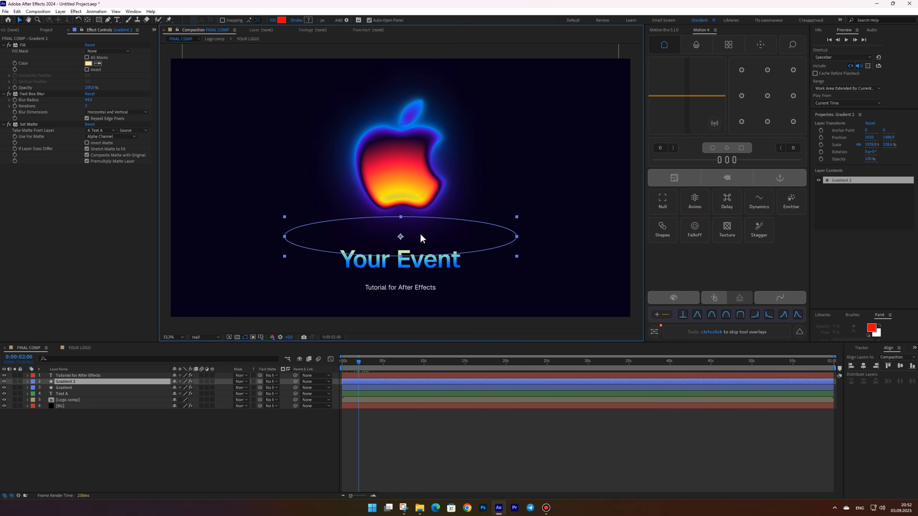
pyautogui.click(342, 361)
pyautogui.press('space')
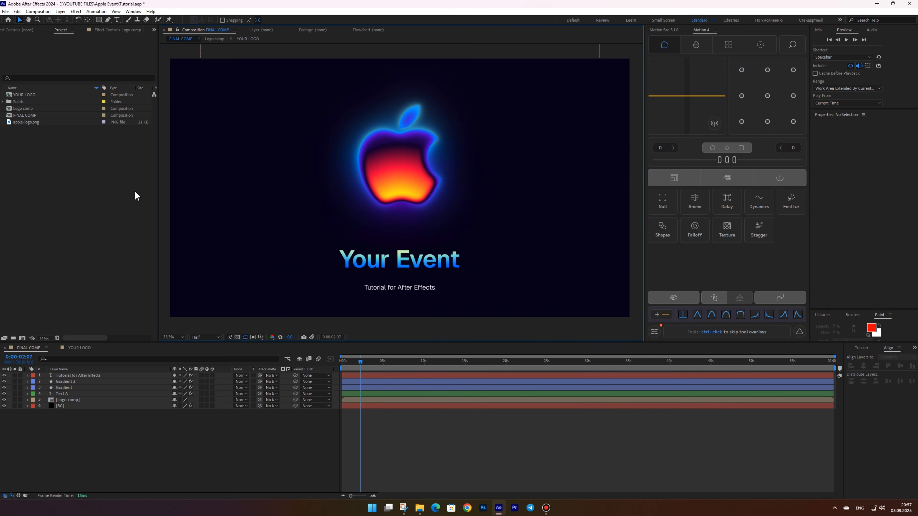
# Duplicate the FINAL COMP composition and rename the copy FINAL COMP (Intro)
pyautogui.click(20, 116)
pyautogui.hotkey('ctrl', 'd')
pyautogui.press('Return')
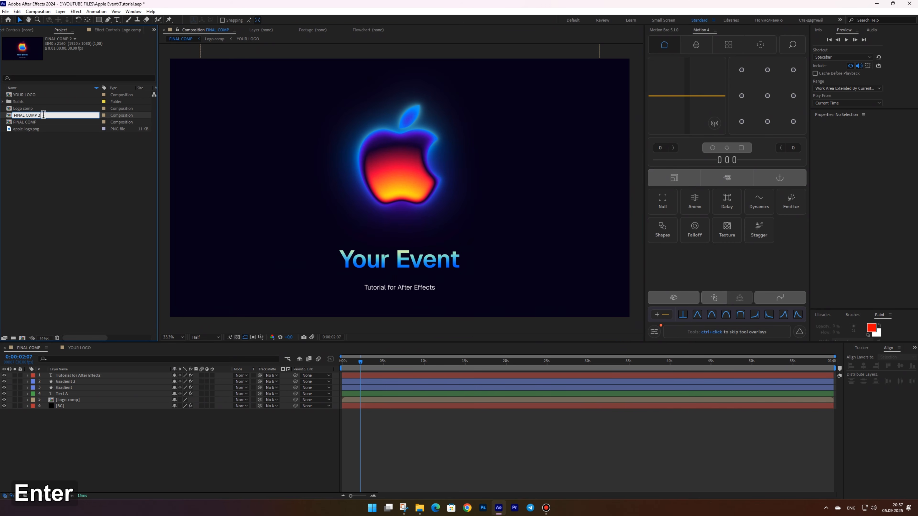
pyautogui.press('BackSpace')
pyautogui.write('()')
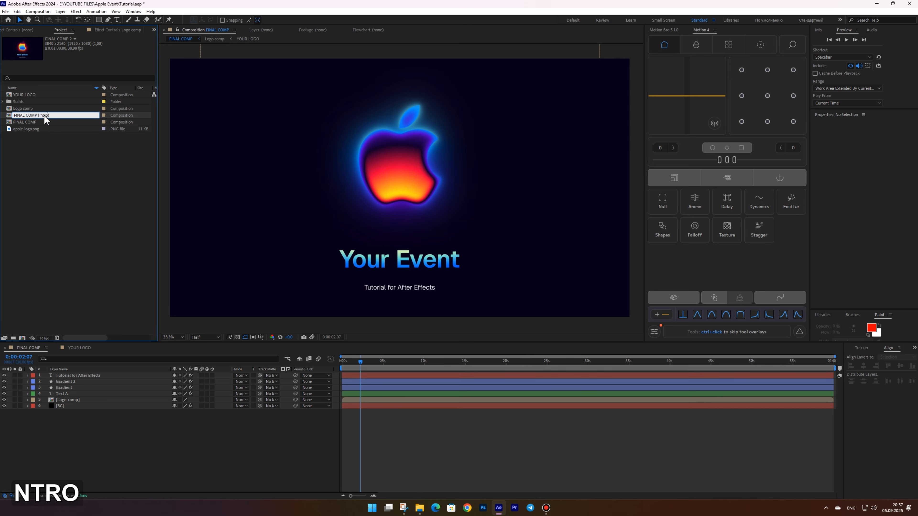
pyautogui.write('Intro')
pyautogui.press('Return')
# Open the FINAL COMP (Intro) composition and enable Time Remapping on the Logo comp layer
pyautogui.doubleClick(40, 116)
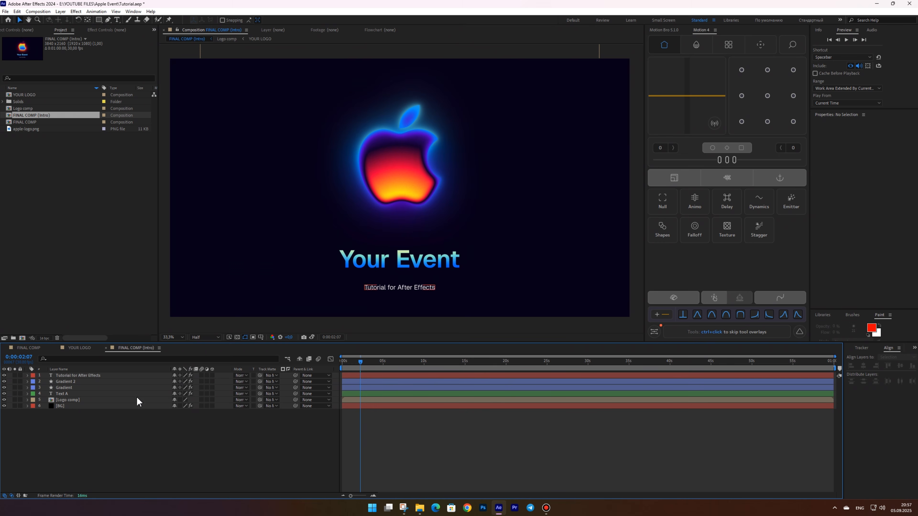
pyautogui.rightClick(67, 401)
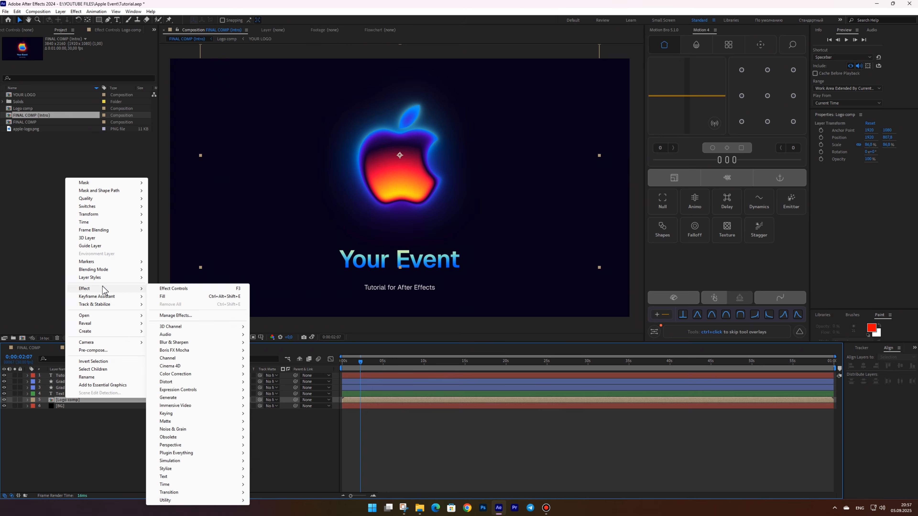
pyautogui.moveTo(93, 222)
pyautogui.click(166, 225)
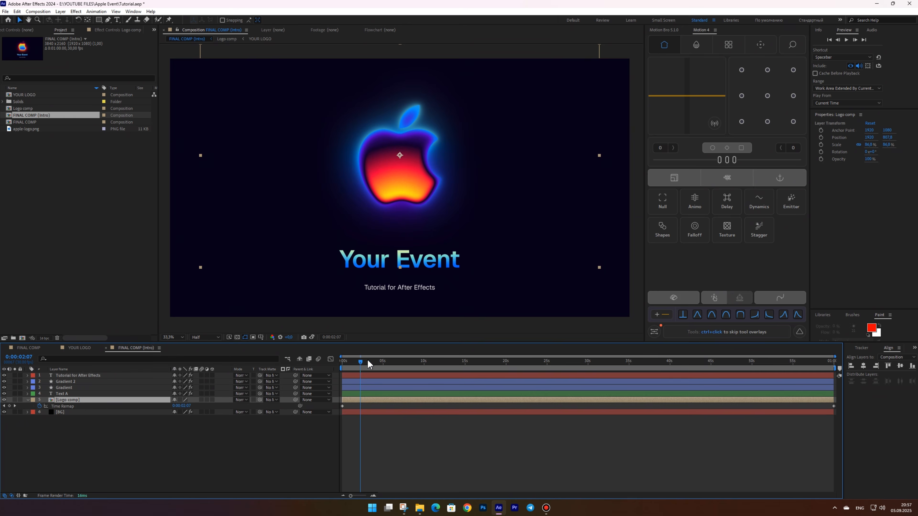
# At 0:00:01:24, set the Logo comp's Time Remap value to 0:00:07:11
pyautogui.moveTo(343, 363); pyautogui.dragTo(426, 364)
pyautogui.scroll(5, 359, 385)
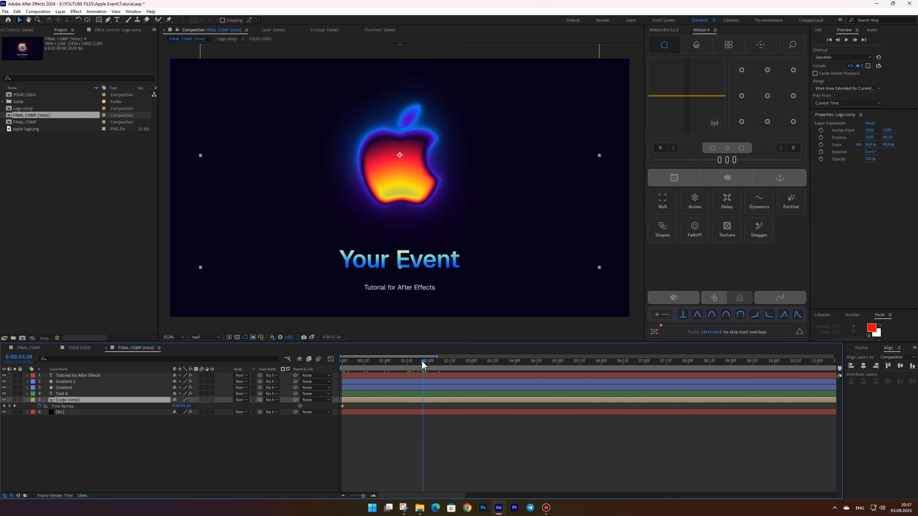
pyautogui.moveTo(181, 405); pyautogui.dragTo(228, 391)
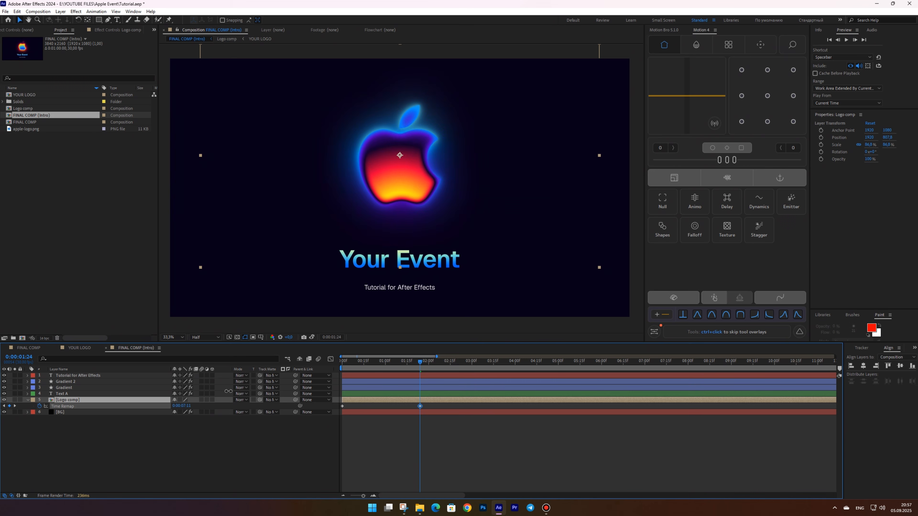
# Delete the final Time Remap keyframe of the Logo comp layer
pyautogui.click(223, 430)
pyautogui.scroll(-5, 448, 425)
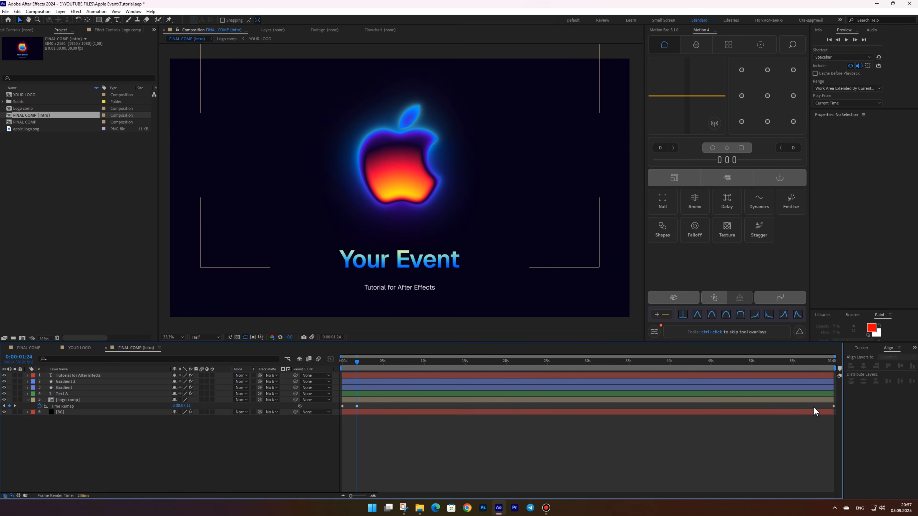
pyautogui.moveTo(822, 406); pyautogui.dragTo(851, 416)
pyautogui.press('Delete')
# Apply Easy Ease to both Time Remap keyframes
pyautogui.scroll(5, 245, 443)
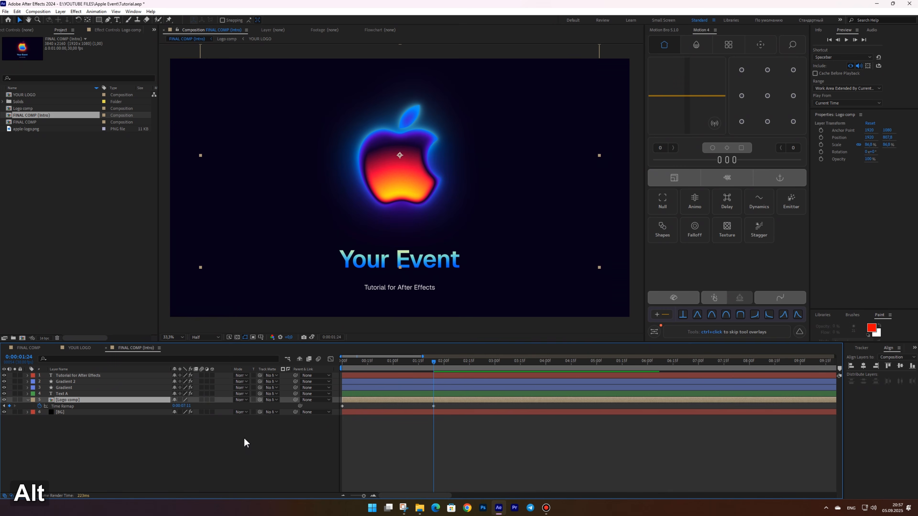
pyautogui.moveTo(457, 404); pyautogui.dragTo(327, 409)
pyautogui.press('F9')
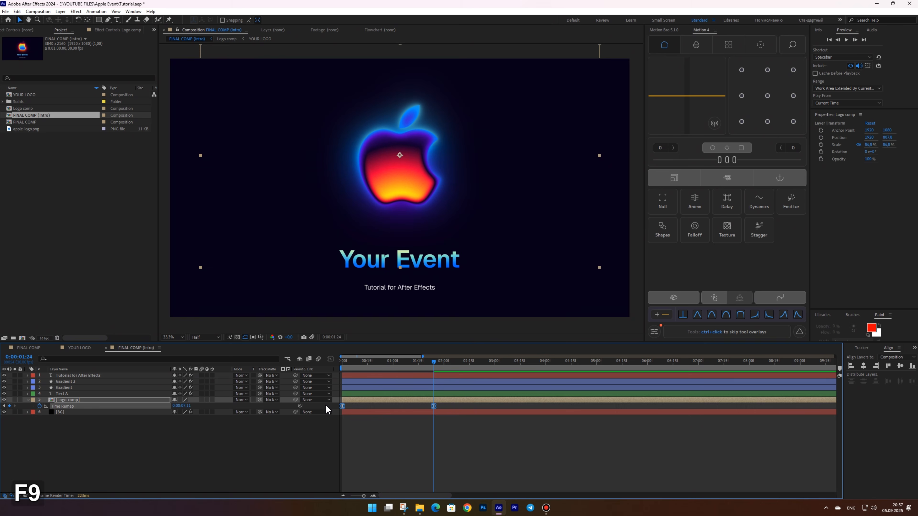
# In the graph editor, extend the first keyframe's influence for a fast start, then preview from the beginning
pyautogui.click(331, 359)
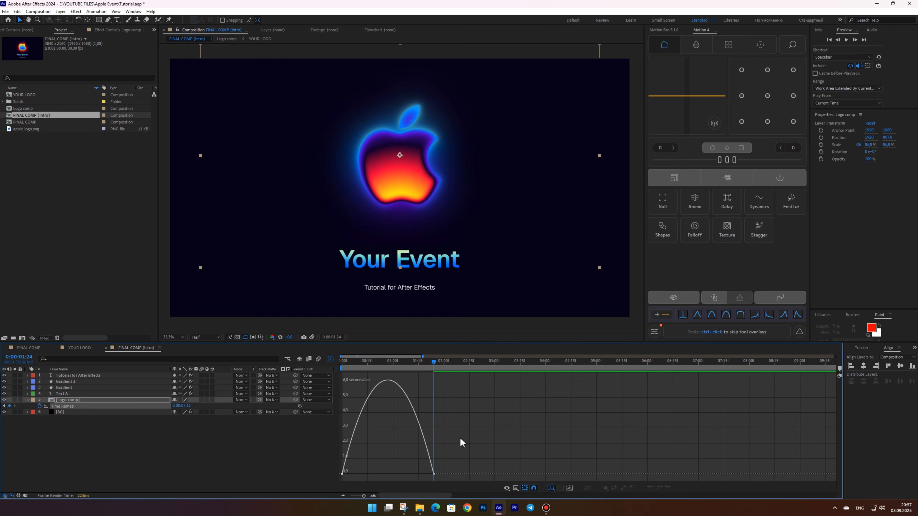
pyautogui.moveTo(419, 475); pyautogui.dragTo(339, 474)
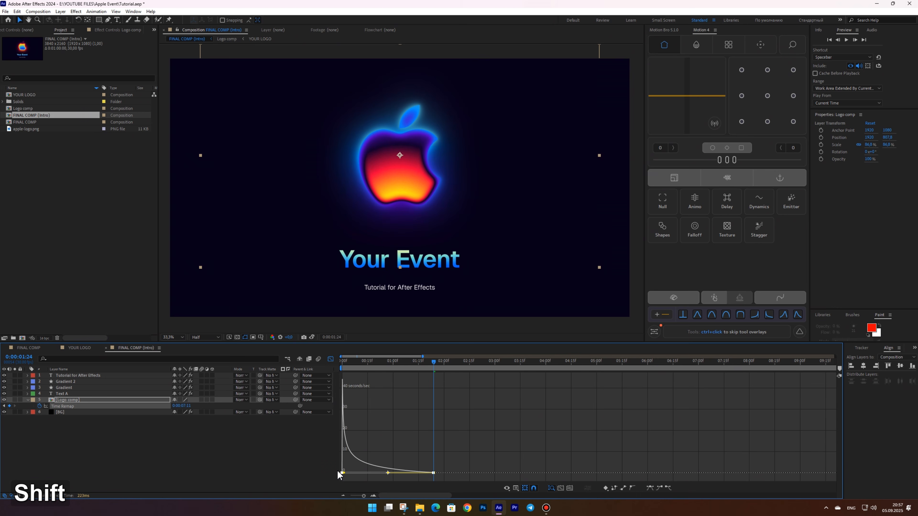
pyautogui.click(330, 359)
pyautogui.click(342, 362)
pyautogui.press('space')
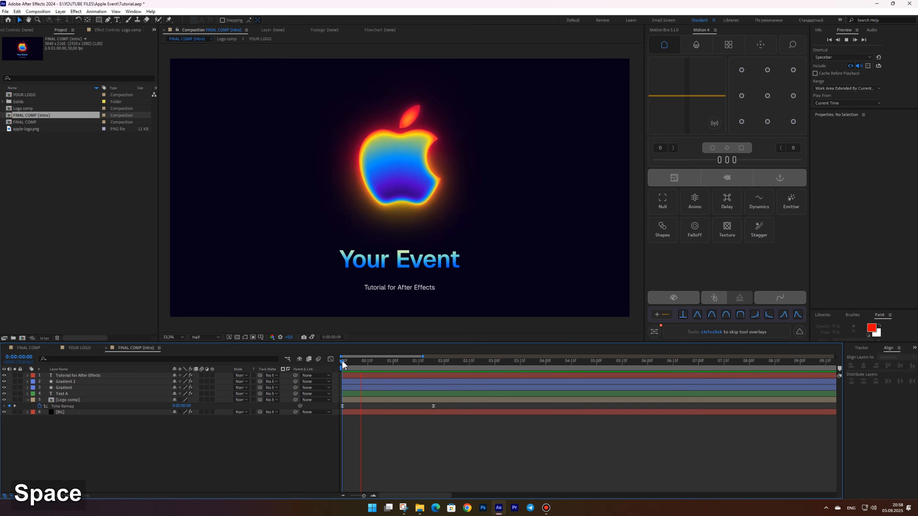
# Fade in the Logo comp layer with Opacity keyframes from 0% at the start to 100% at about half a second, with Easy Ease
pyautogui.press('space')
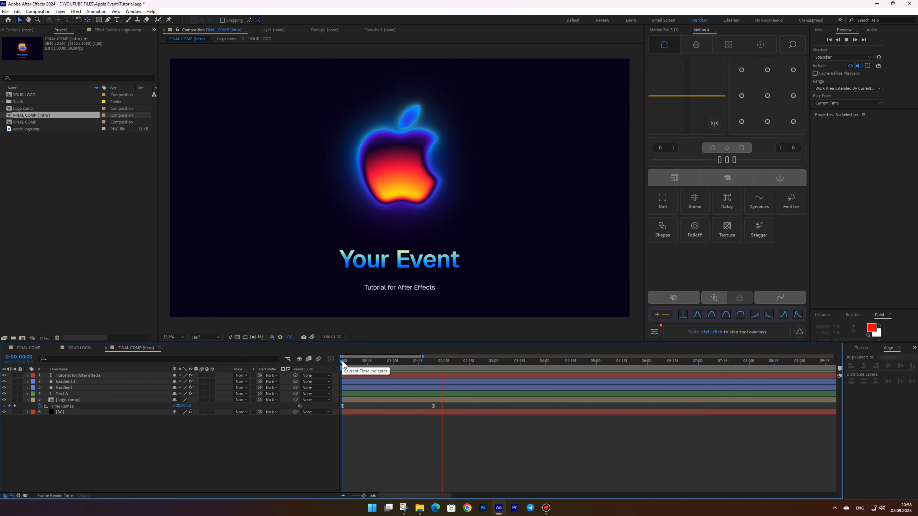
pyautogui.press('space')
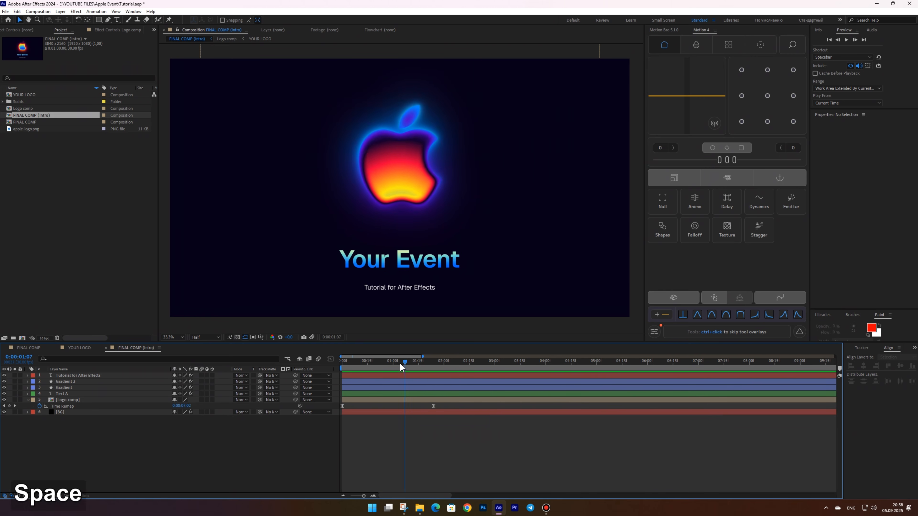
pyautogui.click(351, 400)
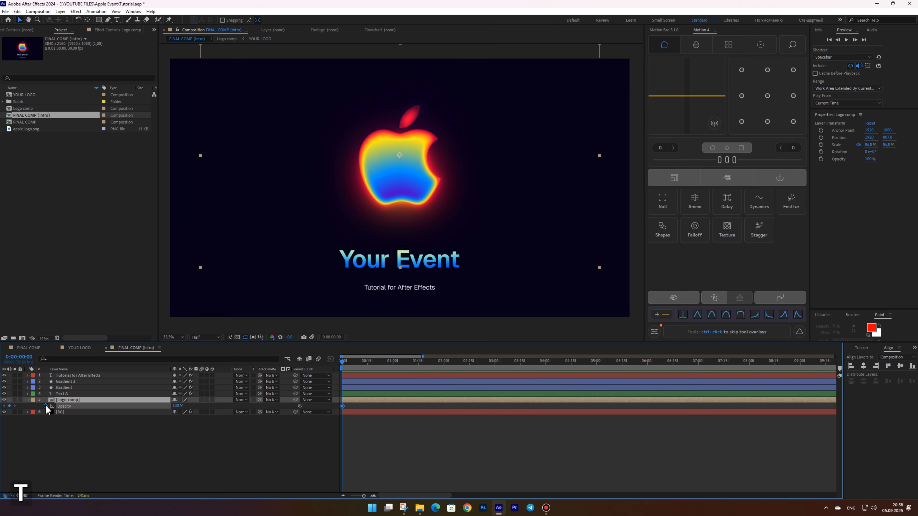
pyautogui.moveTo(343, 407); pyautogui.dragTo(369, 407)
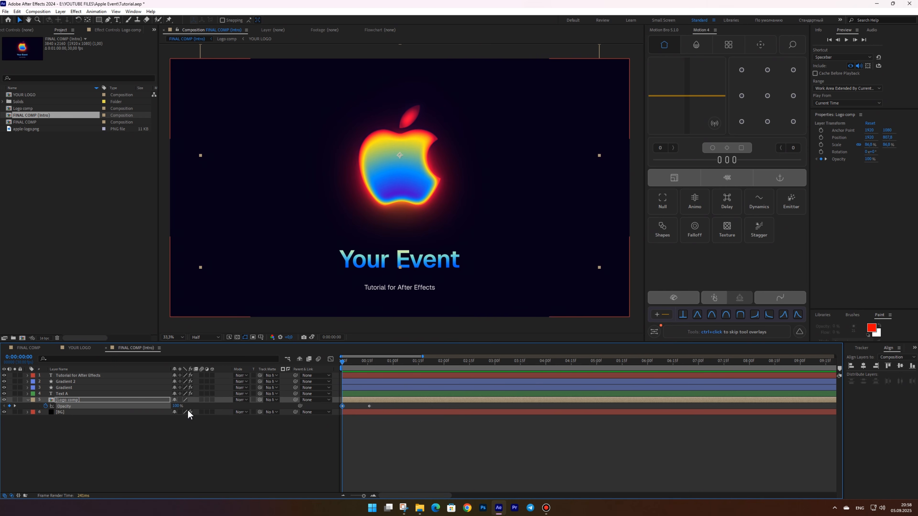
pyautogui.write('0')
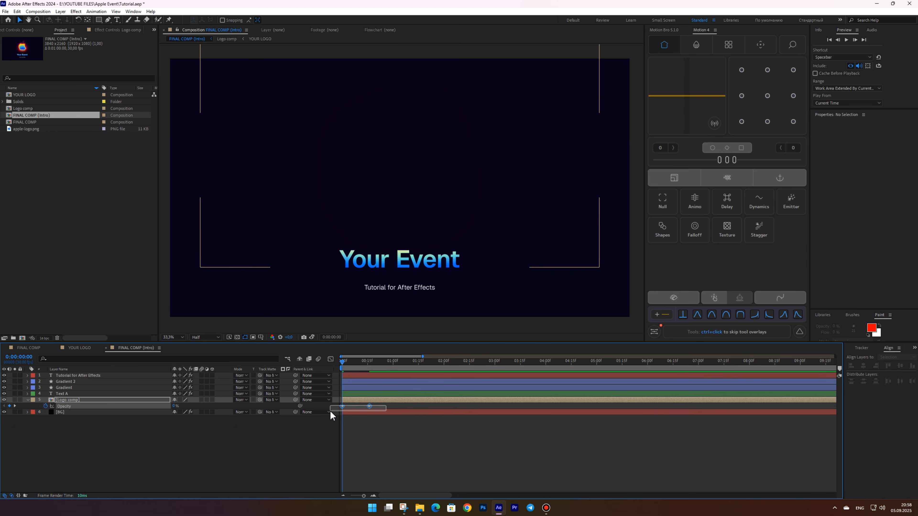
pyautogui.press('F9')
# In the graph editor, extend the first Opacity keyframe's influence on the Logo comp, then preview from the start
pyautogui.click(330, 359)
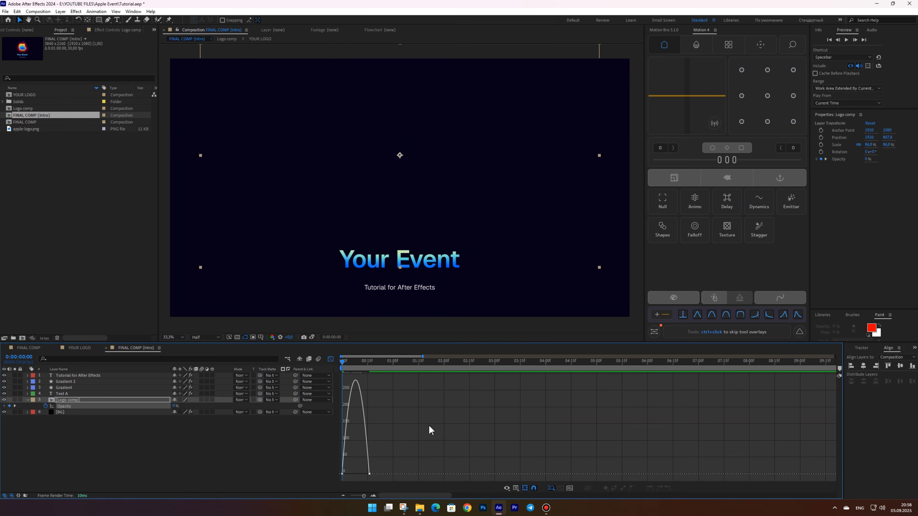
pyautogui.moveTo(364, 472); pyautogui.dragTo(342, 471)
pyautogui.click(331, 359)
pyautogui.click(370, 451)
pyautogui.press('space')
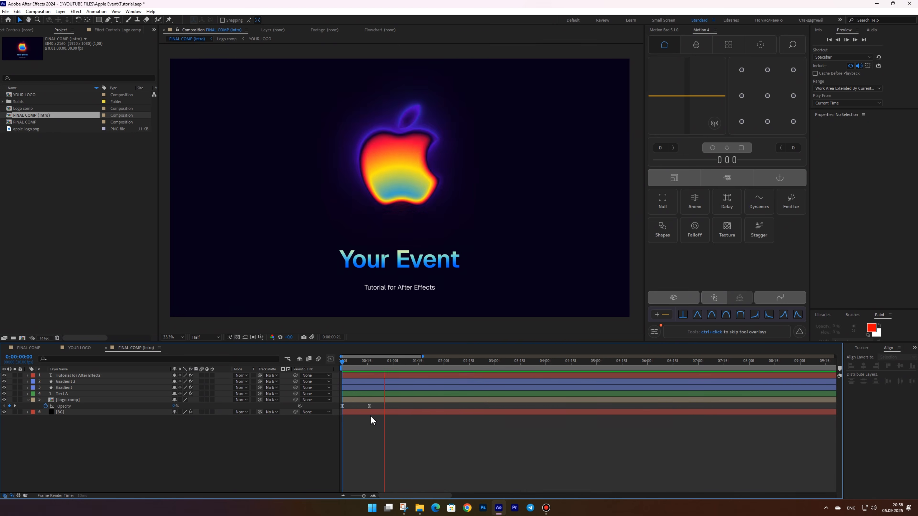
pyautogui.press('space')
pyautogui.click(341, 362)
pyautogui.press('space')
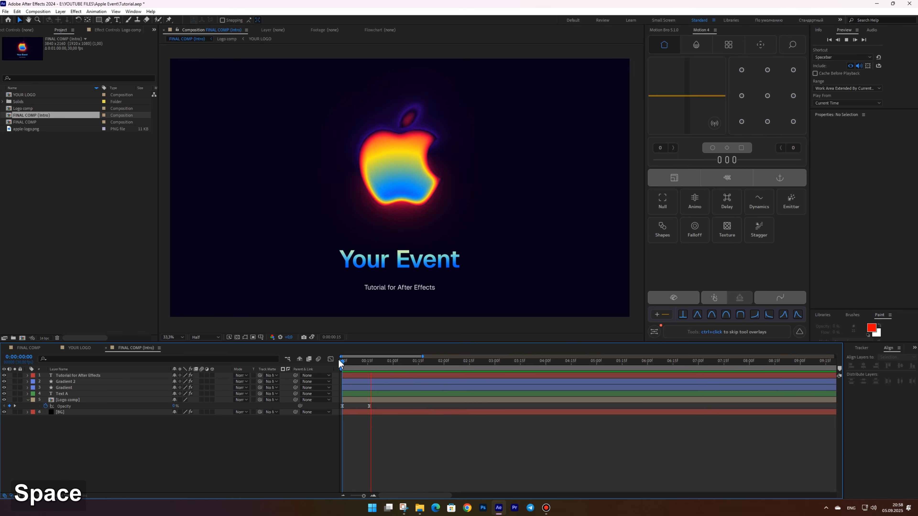
# Add Scale keyframes to the Logo comp so it starts slightly enlarged at frame 0, and apply Easy Ease
pyautogui.click(384, 401)
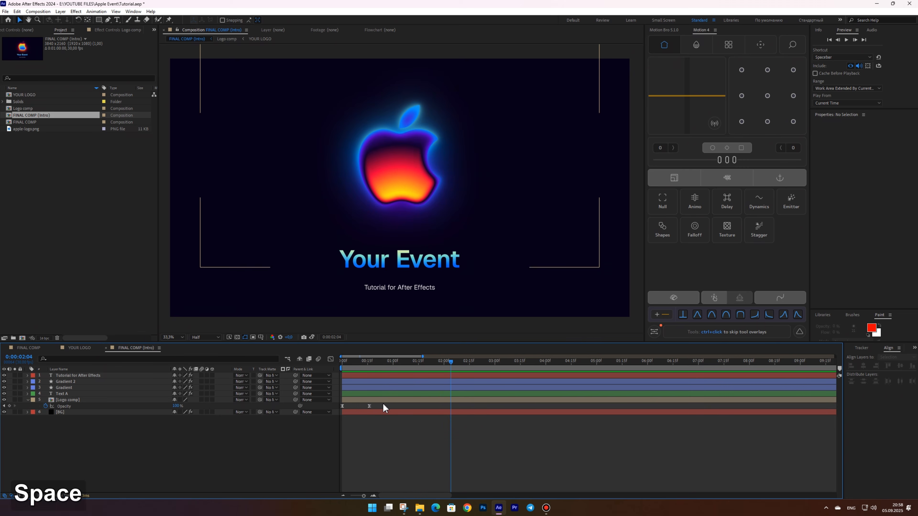
pyautogui.press('s')
pyautogui.moveTo(389, 362); pyautogui.dragTo(342, 362)
pyautogui.click(46, 406)
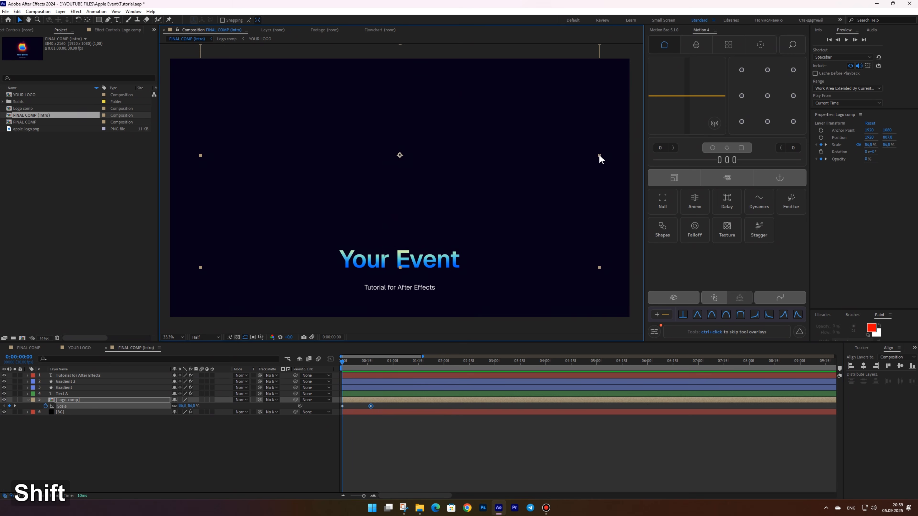
pyautogui.moveTo(599, 155); pyautogui.dragTo(638, 156)
pyautogui.moveTo(378, 402); pyautogui.dragTo(337, 412)
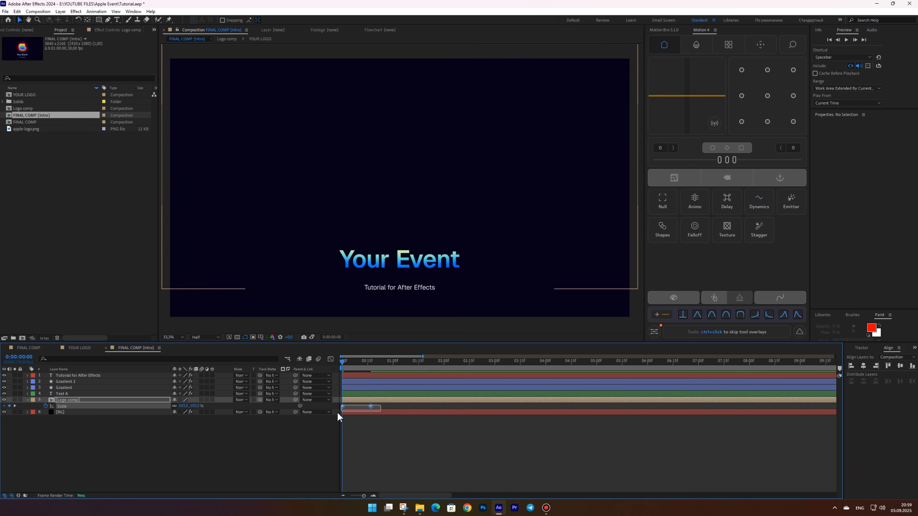
pyautogui.press('F9')
# In the graph editor, extend the first Scale keyframe's influence on the Logo comp and preview the animation
pyautogui.click(330, 359)
pyautogui.scroll(5, 525, 414)
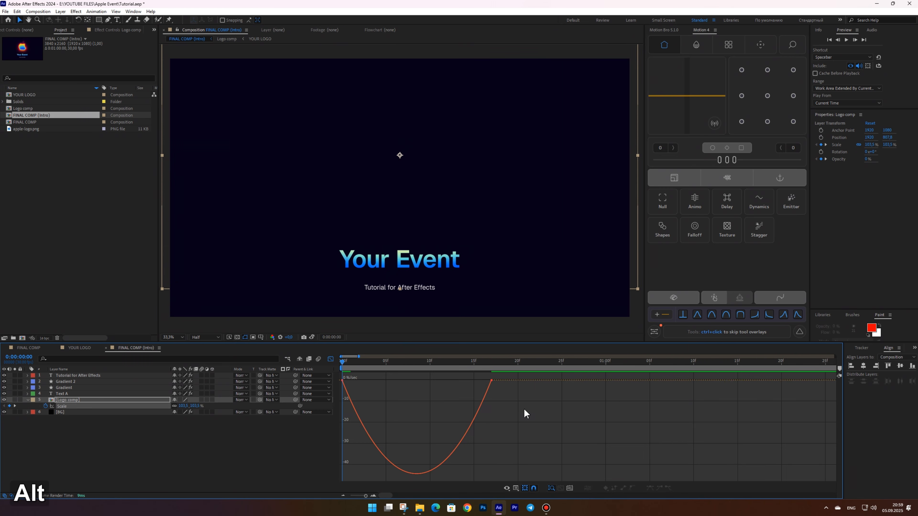
pyautogui.moveTo(468, 385); pyautogui.dragTo(356, 387)
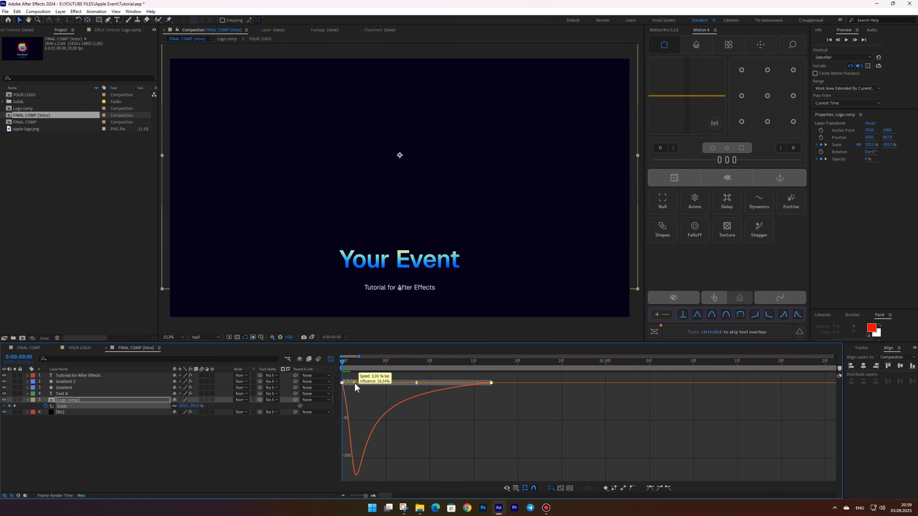
pyautogui.click(303, 448)
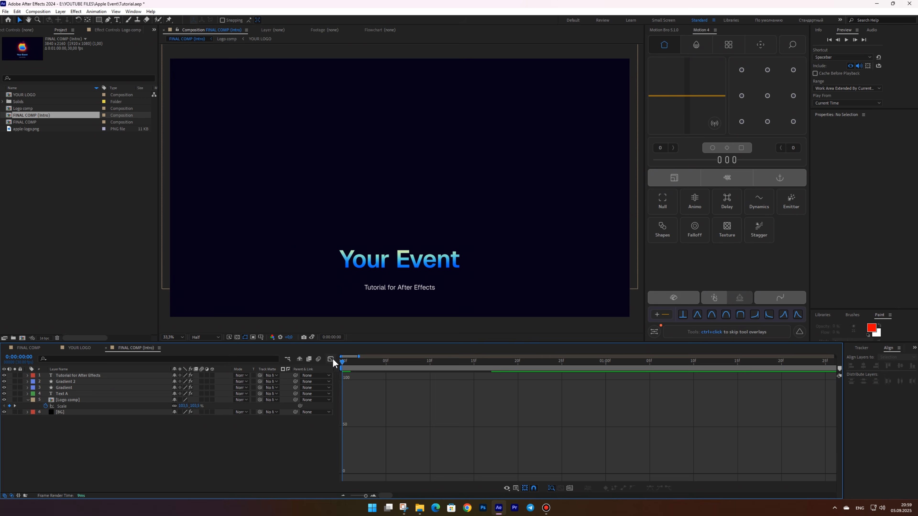
pyautogui.click(330, 360)
pyautogui.press('space')
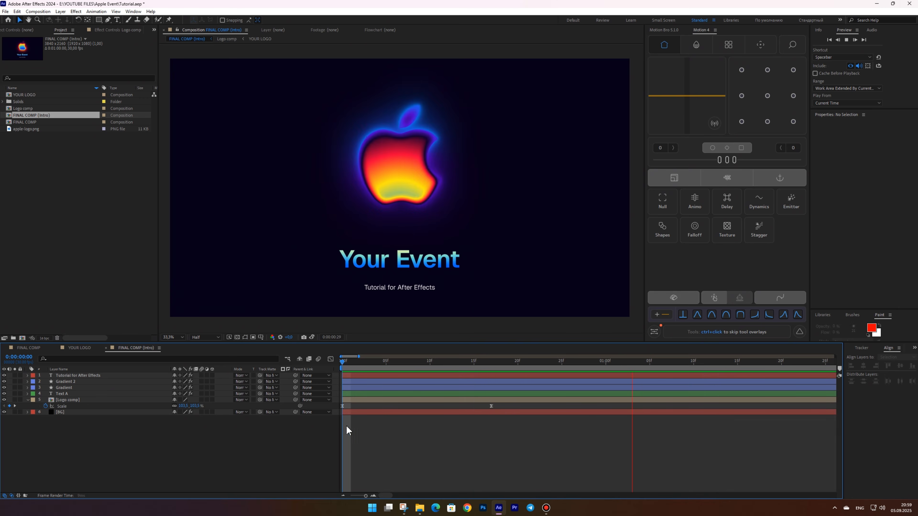
pyautogui.press('space')
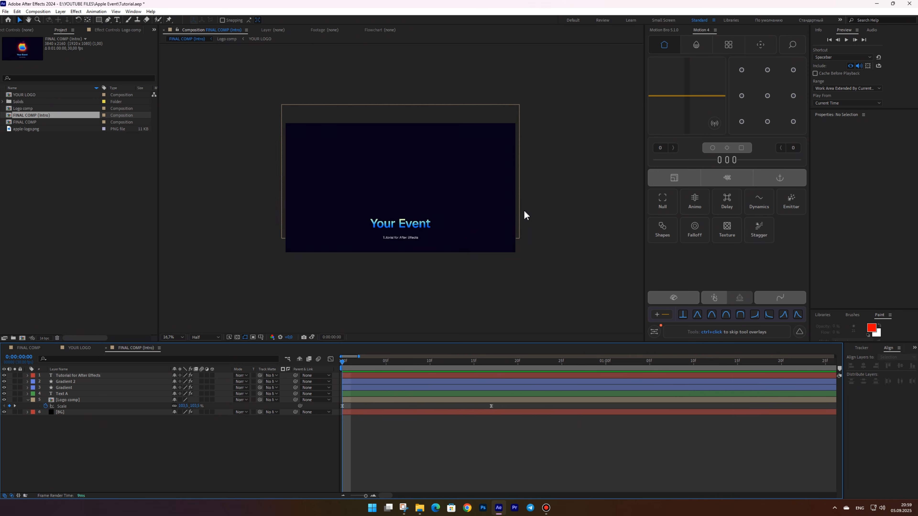
# Enlarge the Logo comp's starting scale to about 111.6% and preview the result
pyautogui.click(536, 202)
pyautogui.moveTo(639, 159); pyautogui.dragTo(662, 160)
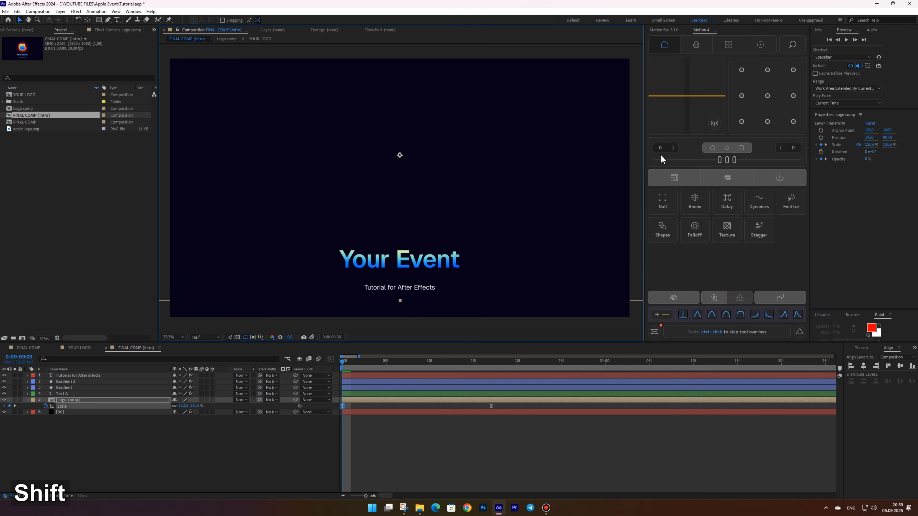
pyautogui.click(318, 459)
pyautogui.press('space')
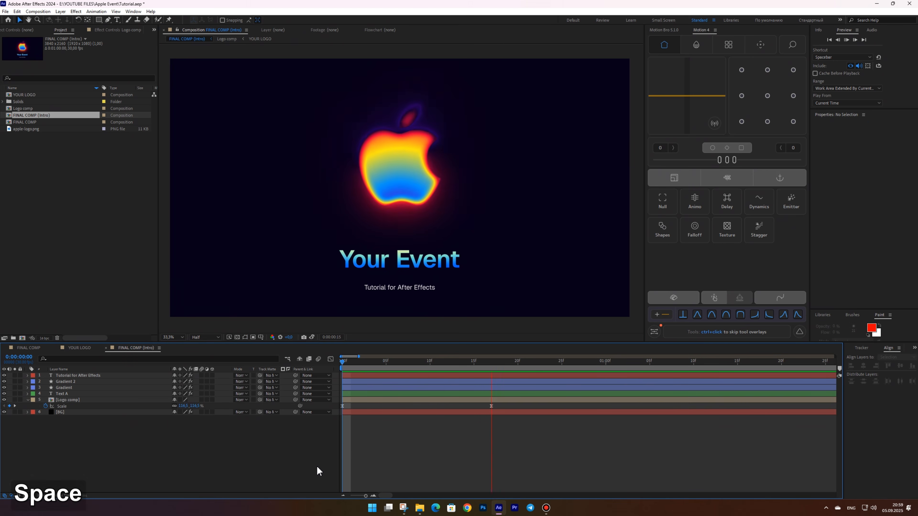
pyautogui.press('space')
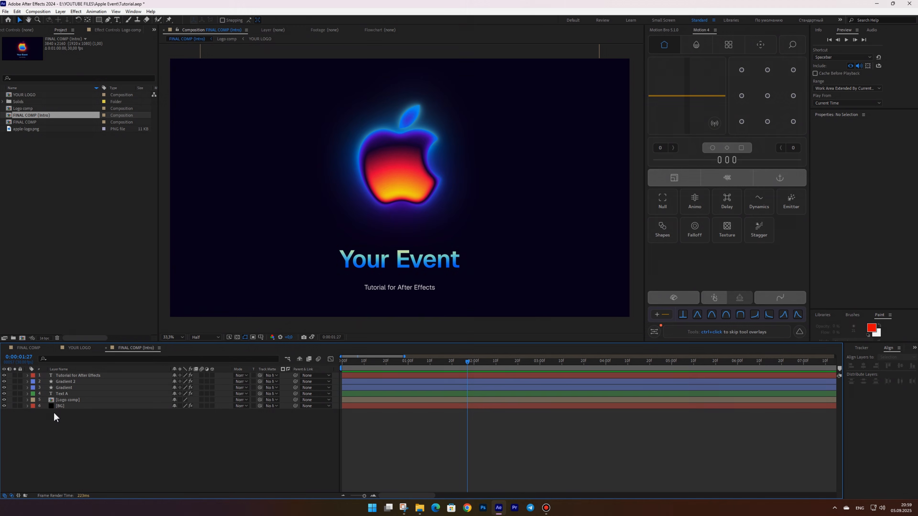
# Animate Text A's Position so the title starts slightly lower and rises into place by about 1 second, with Easy Ease
pyautogui.click(68, 382)
pyautogui.keyDown('shift'); pyautogui.click(68, 387); pyautogui.keyUp('shift')
pyautogui.moveTo(296, 388); pyautogui.dragTo(73, 395)
pyautogui.click(74, 395)
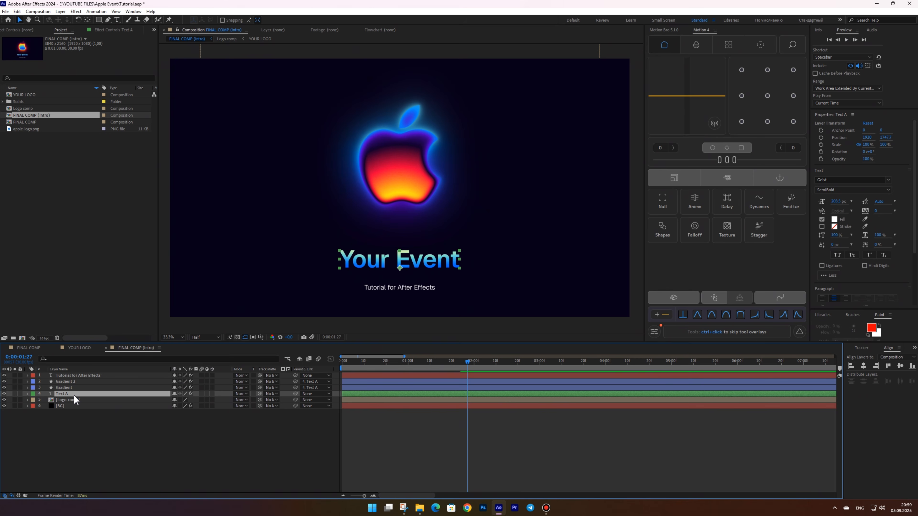
pyautogui.press('p')
pyautogui.press('Home')
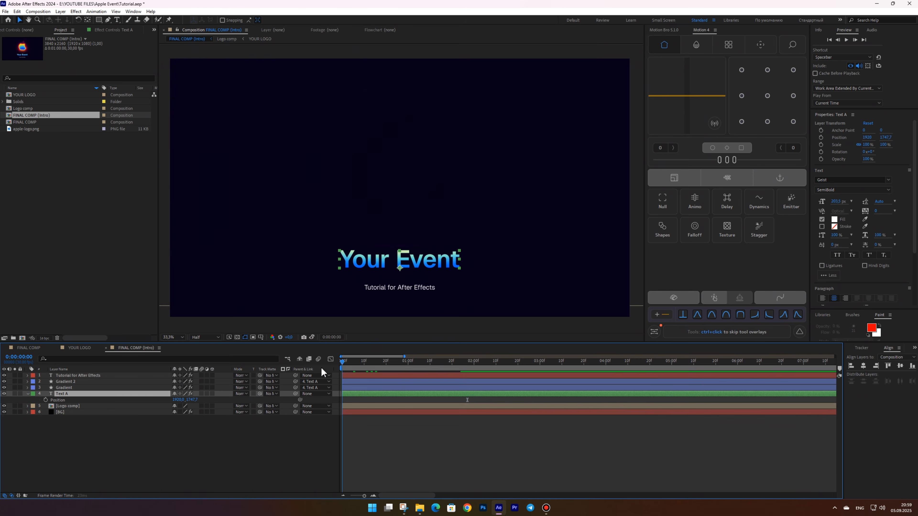
pyautogui.click(46, 400)
pyautogui.moveTo(364, 366); pyautogui.dragTo(324, 359)
pyautogui.click(10, 400)
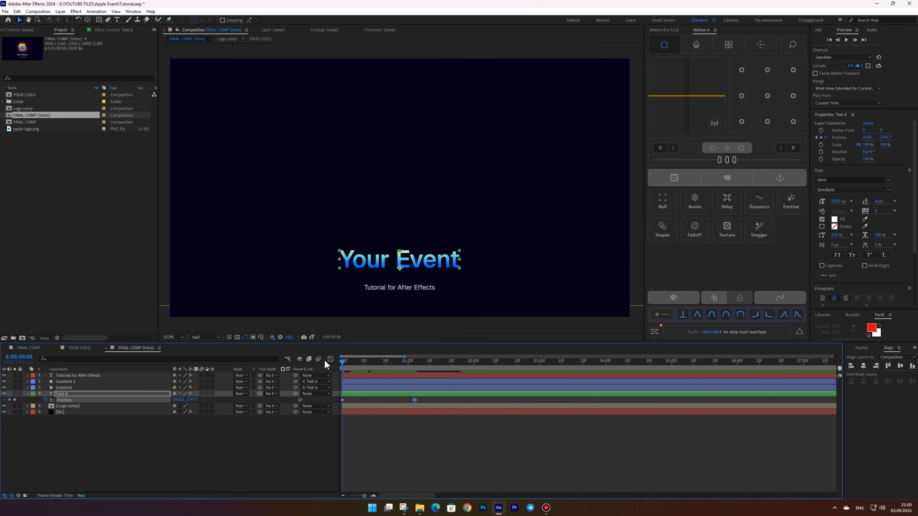
pyautogui.moveTo(441, 268); pyautogui.dragTo(441, 279)
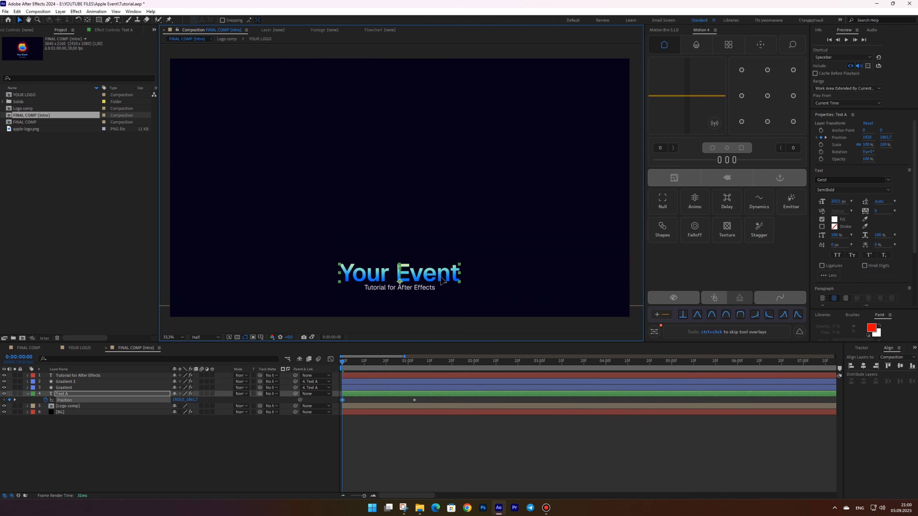
pyautogui.moveTo(422, 400); pyautogui.dragTo(333, 411)
pyautogui.press('F9')
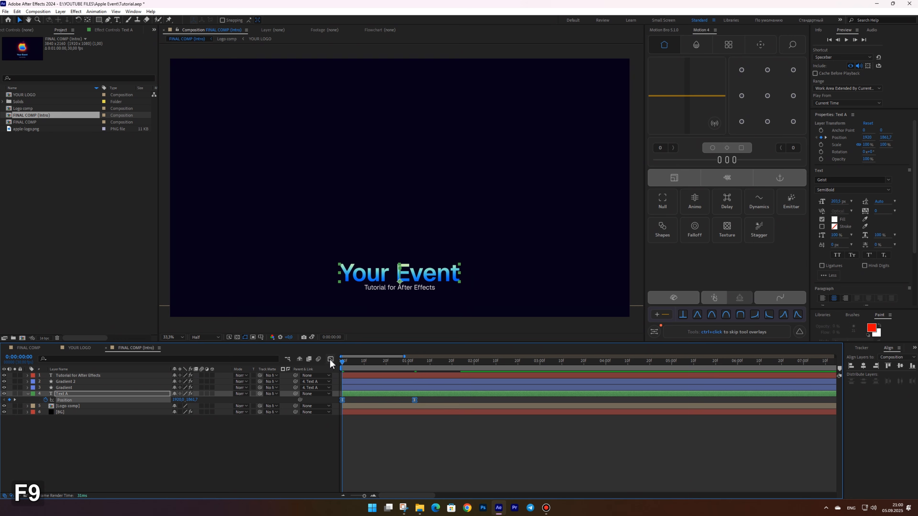
# In the graph editor, extend the first Position keyframe's influence on Text A and preview the title move
pyautogui.click(331, 360)
pyautogui.moveTo(403, 472); pyautogui.dragTo(342, 471)
pyautogui.click(330, 360)
pyautogui.press('space')
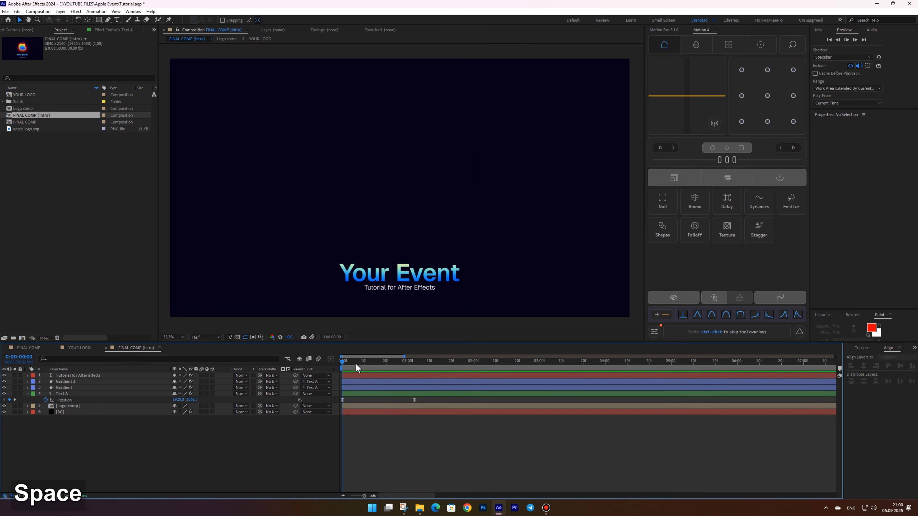
pyautogui.moveTo(410, 363)
pyautogui.mouseDown()
pyautogui.moveTo(376, 367)
pyautogui.moveTo(415, 367)
pyautogui.mouseUp()
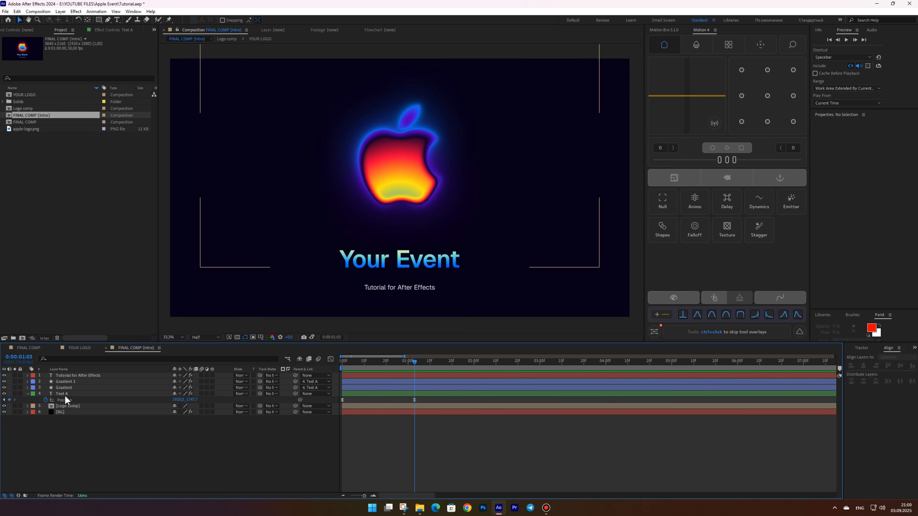
# Fade in Text A with Opacity keyframes from 0% at the start to 100% at about 1 second, with Easy Ease
pyautogui.click(76, 394)
pyautogui.hotkey('shift', 't')
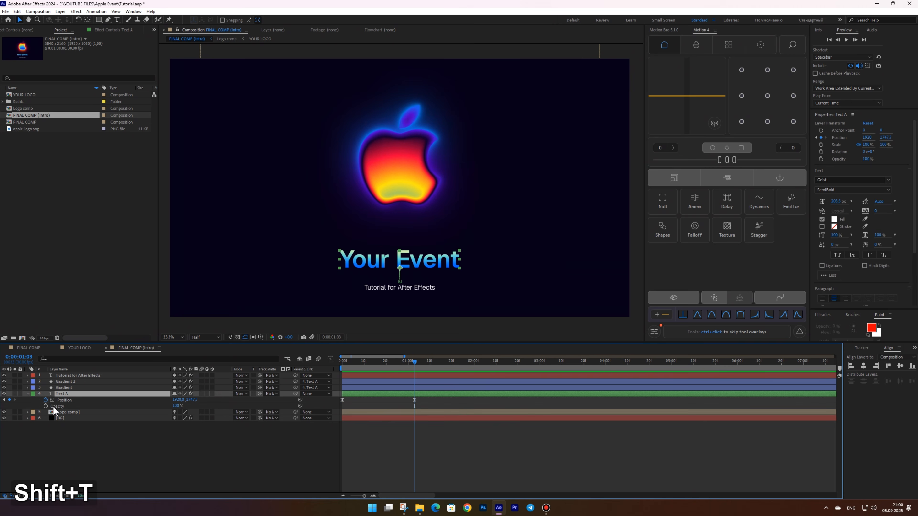
pyautogui.click(46, 406)
pyautogui.moveTo(415, 363); pyautogui.dragTo(332, 362)
pyautogui.moveTo(175, 406); pyautogui.dragTo(70, 408)
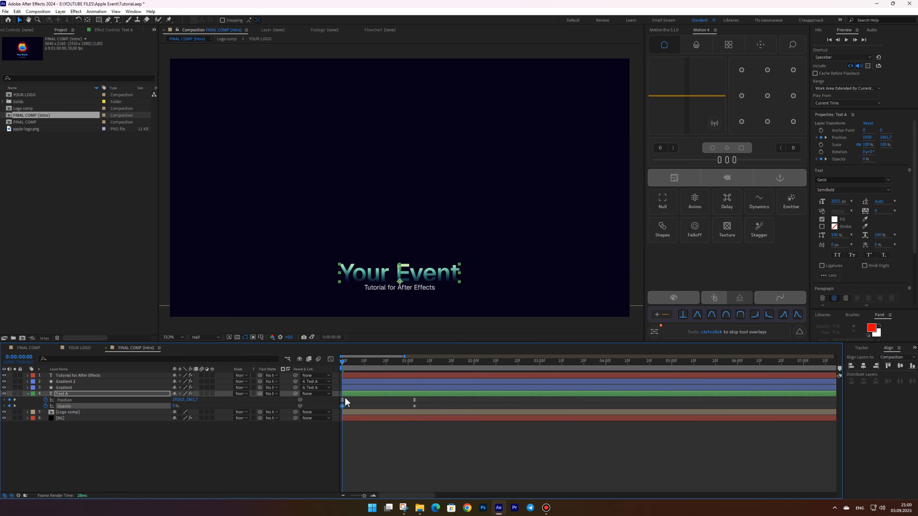
pyautogui.moveTo(337, 416); pyautogui.dragTo(434, 404)
pyautogui.press('F9')
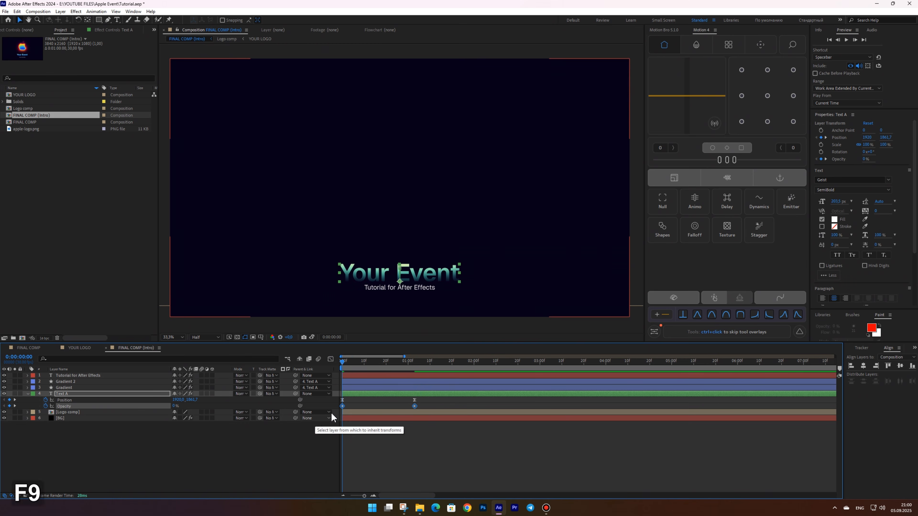
# In the graph editor, extend the first Opacity keyframe's influence on Text A and preview the fade
pyautogui.click(331, 359)
pyautogui.moveTo(366, 474); pyautogui.dragTo(334, 460)
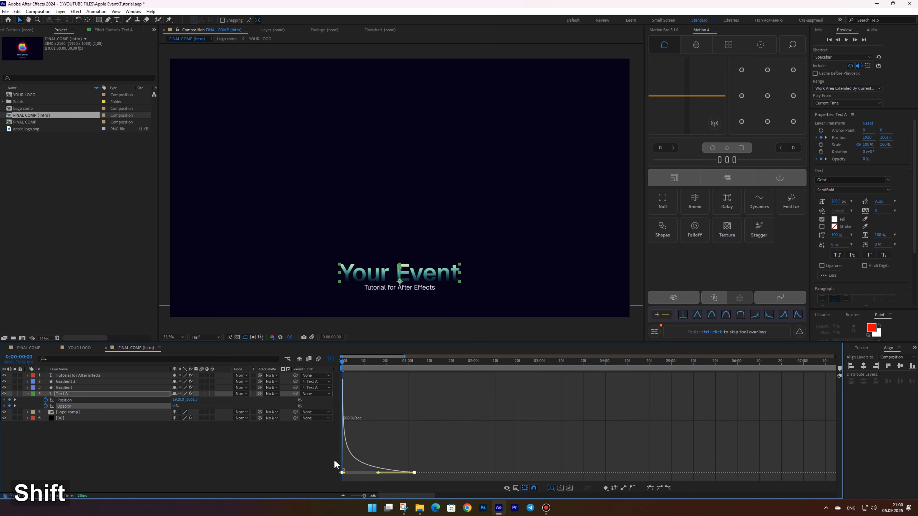
pyautogui.click(331, 359)
pyautogui.click(369, 443)
pyautogui.press('space')
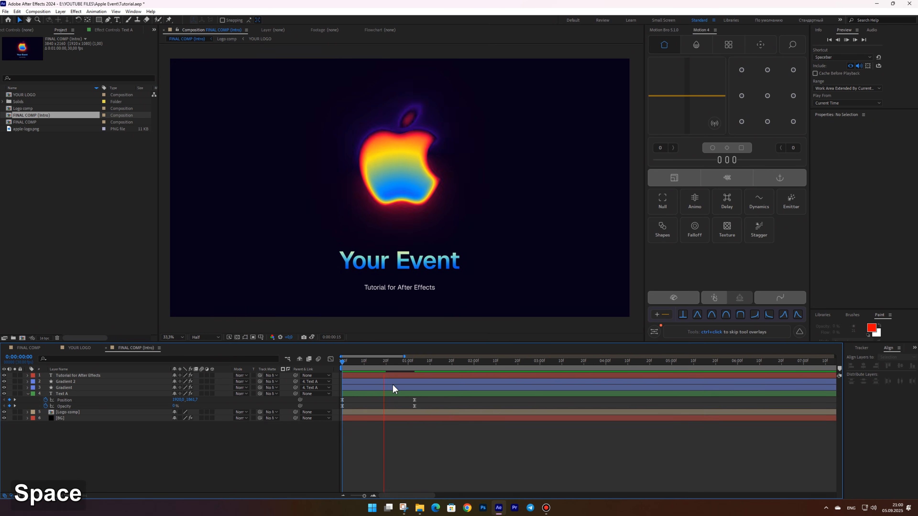
pyautogui.moveTo(389, 364); pyautogui.dragTo(368, 372)
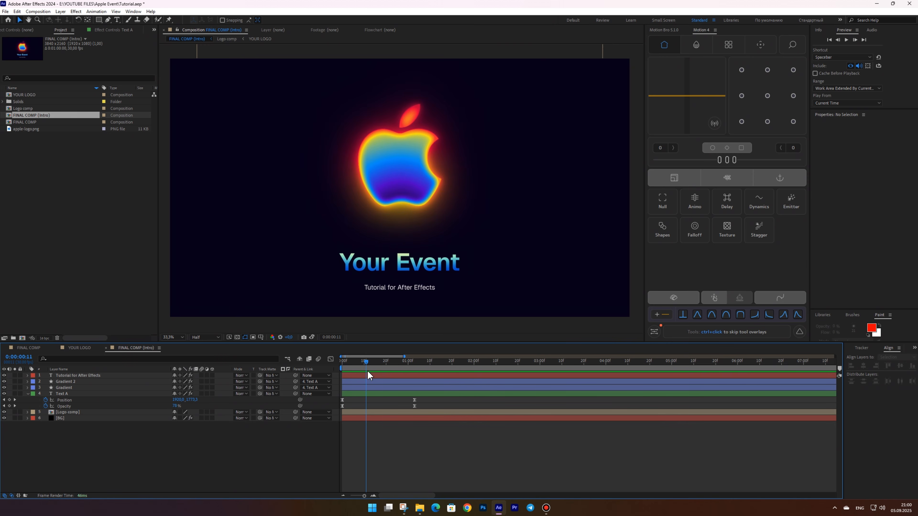
# Fade in both Gradient layers with Opacity keyframes from 0% at the start to 100% at about 1 second, with Easy Ease
pyautogui.click(65, 382)
pyautogui.keyDown('shift'); pyautogui.click(71, 388); pyautogui.keyUp('shift')
pyautogui.press('t')
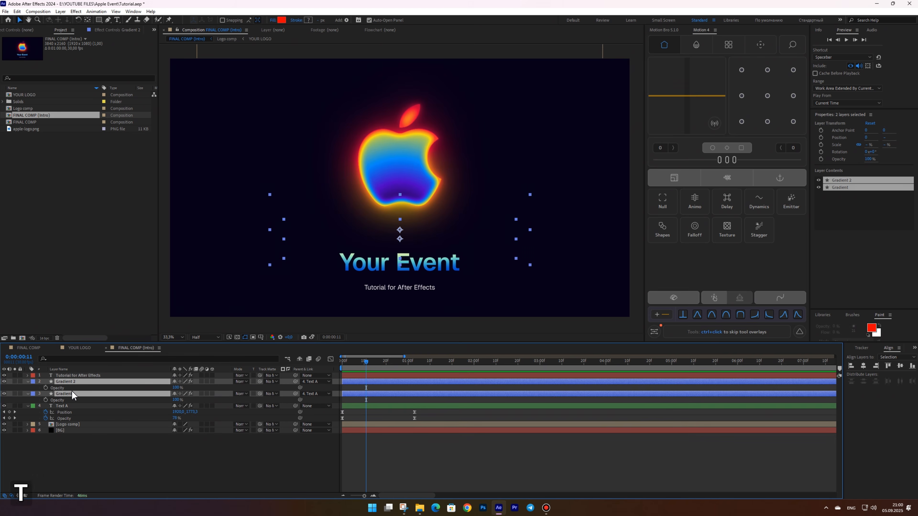
pyautogui.press('Home')
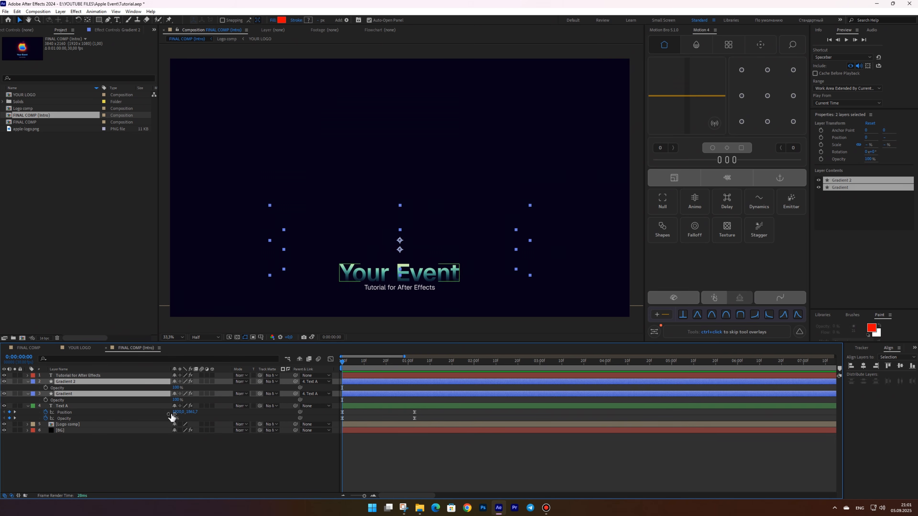
pyautogui.hotkey('alt', 'shift', 't')
pyautogui.moveTo(356, 366); pyautogui.dragTo(412, 365)
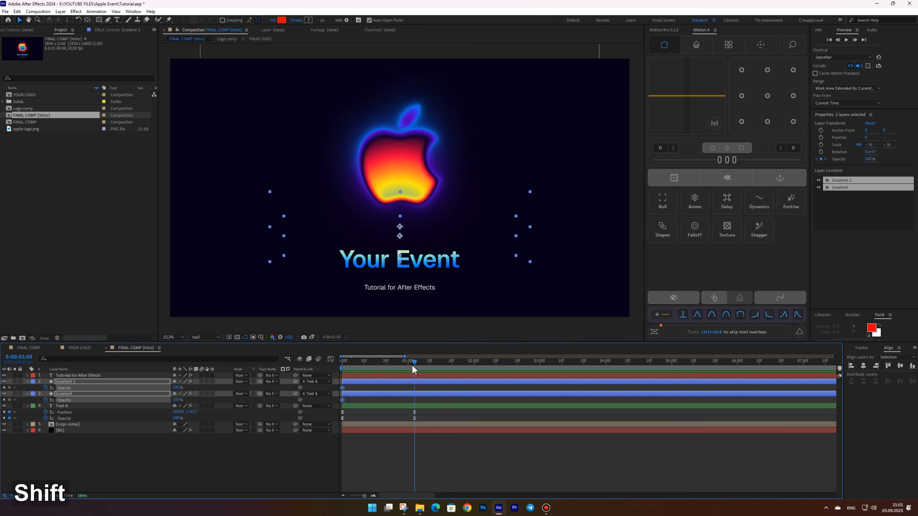
pyautogui.hotkey('alt', 'shift', 't')
pyautogui.press('Home')
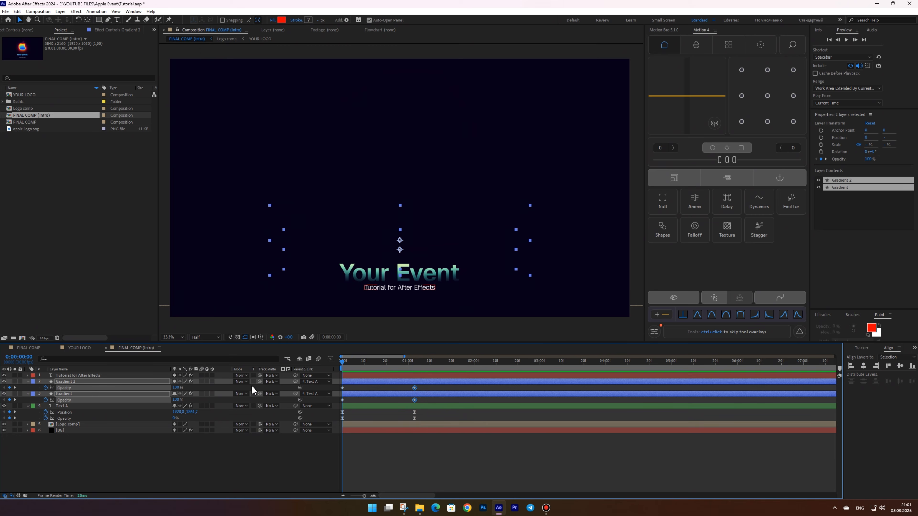
pyautogui.moveTo(175, 388); pyautogui.dragTo(125, 388)
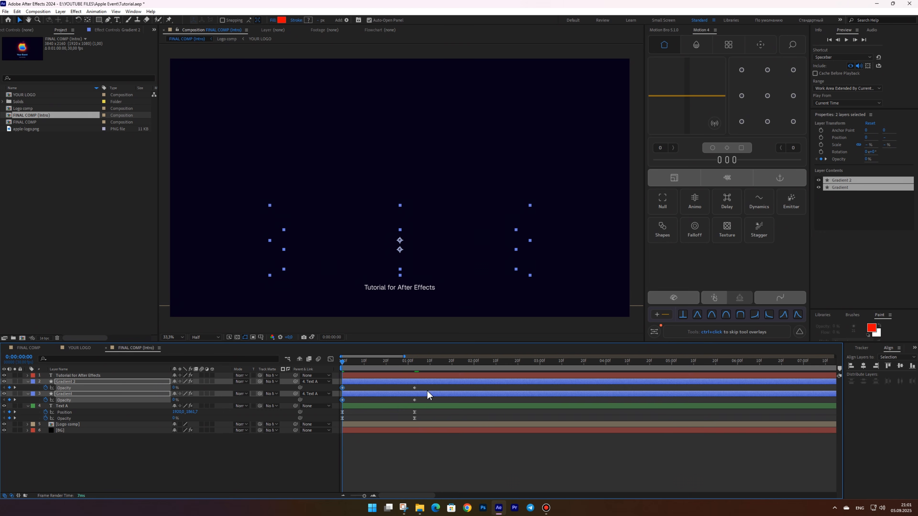
pyautogui.moveTo(424, 389); pyautogui.dragTo(339, 402)
pyautogui.press('F9')
# In the graph editor, extend the first Opacity keyframe's influence on the gradient layers and preview the glow fade-in
pyautogui.click(331, 359)
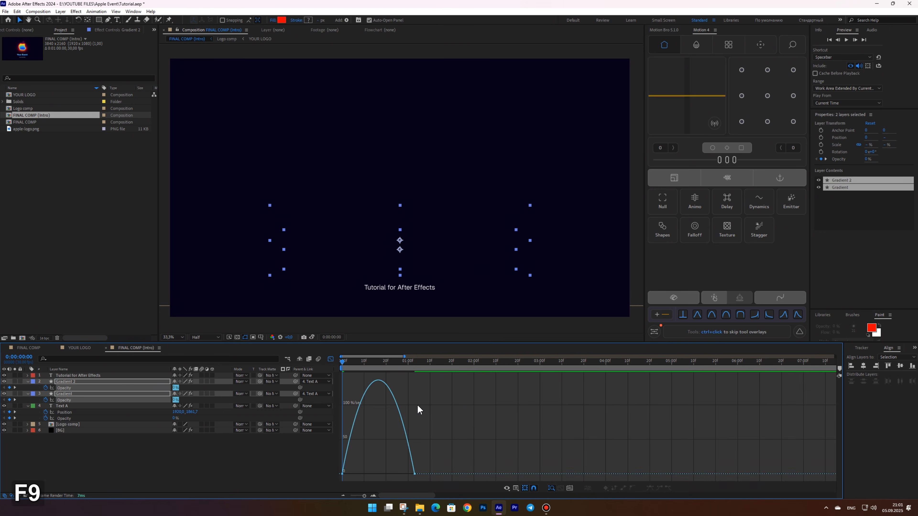
pyautogui.click(415, 471)
pyautogui.moveTo(403, 471); pyautogui.dragTo(361, 473)
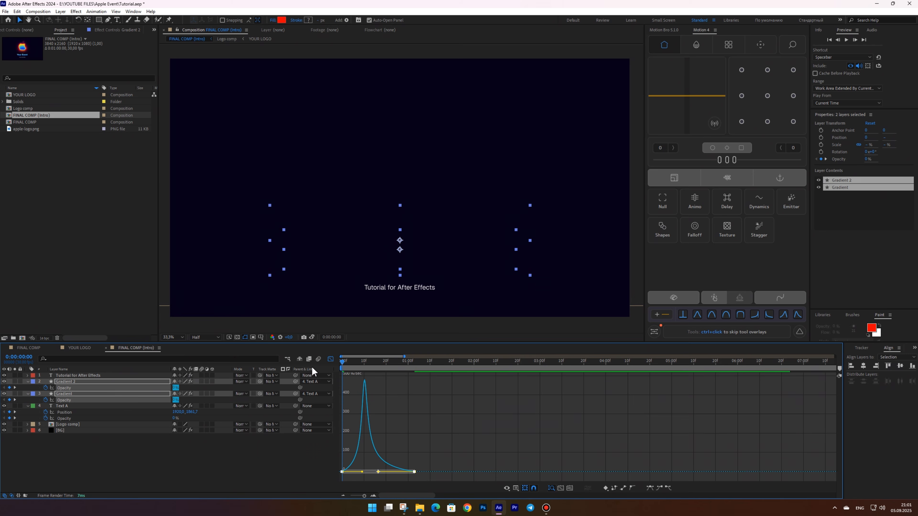
pyautogui.click(330, 359)
pyautogui.click(384, 454)
pyautogui.press('space')
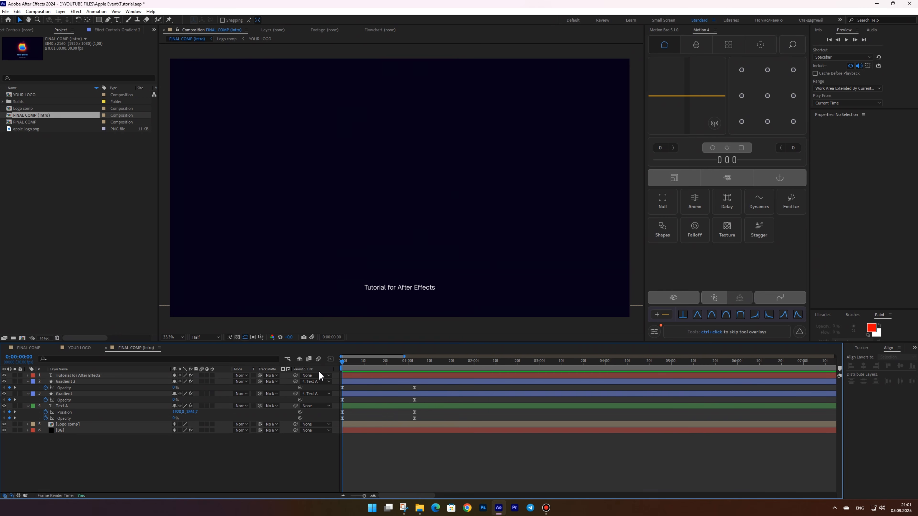
pyautogui.press('space')
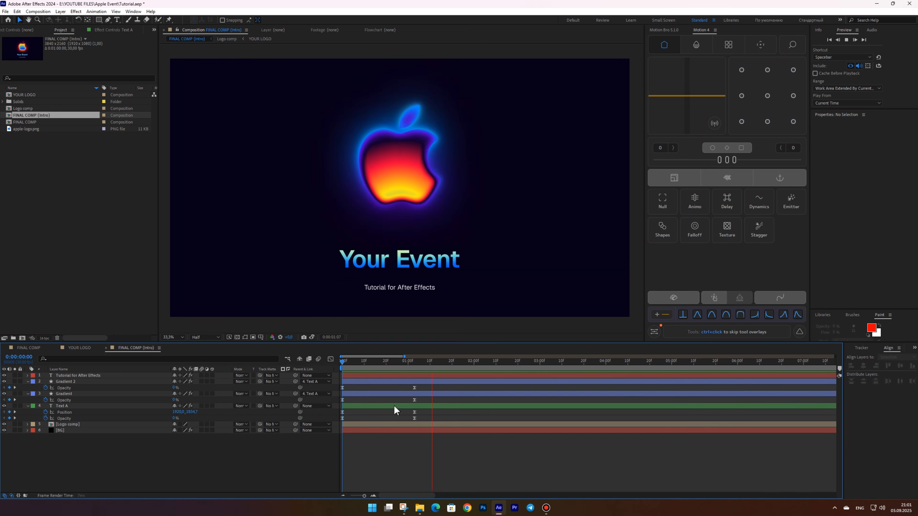
pyautogui.press('space')
pyautogui.click(355, 362)
pyautogui.moveTo(354, 363); pyautogui.dragTo(435, 351)
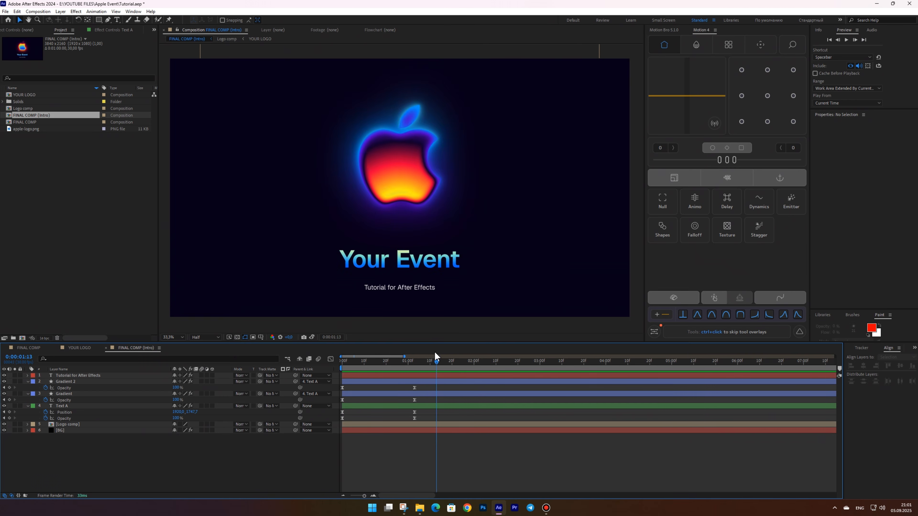
pyautogui.press('space')
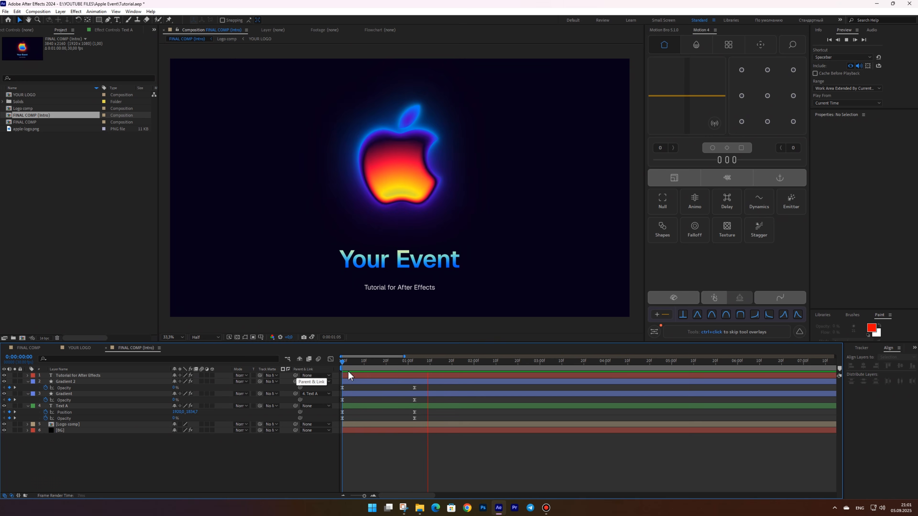
pyautogui.press('space')
# Rename the subtitle layer to Text B and change its label color to green
pyautogui.moveTo(388, 363); pyautogui.dragTo(374, 364)
pyautogui.click(76, 375)
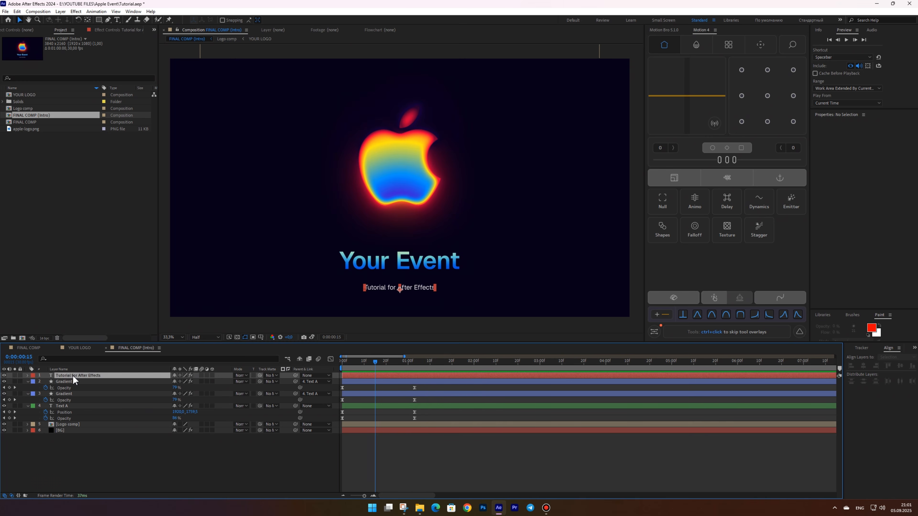
pyautogui.press('Return')
pyautogui.write('Text B')
pyautogui.press('Return')
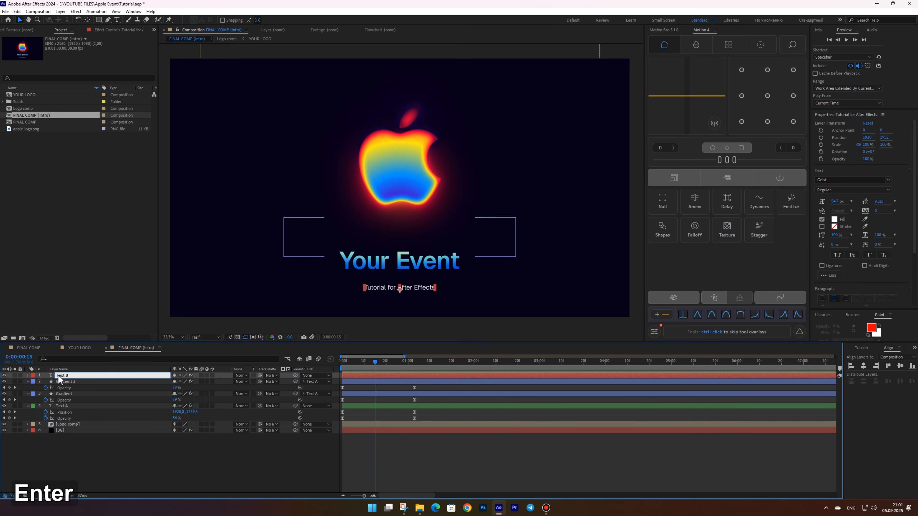
pyautogui.click(32, 375)
pyautogui.click(50, 312)
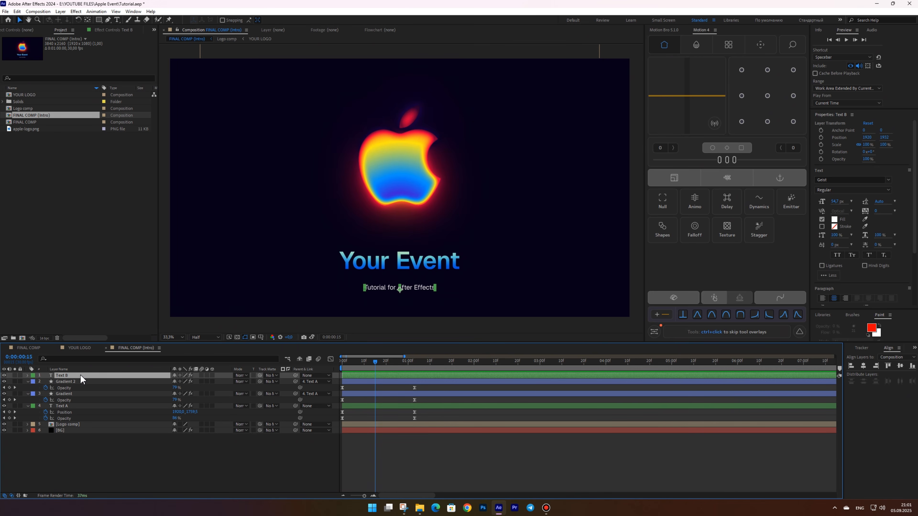
# Fade in Text B with Opacity keyframes from 0% a few frames in to 100% later, with Easy Ease
pyautogui.moveTo(362, 363); pyautogui.dragTo(349, 361)
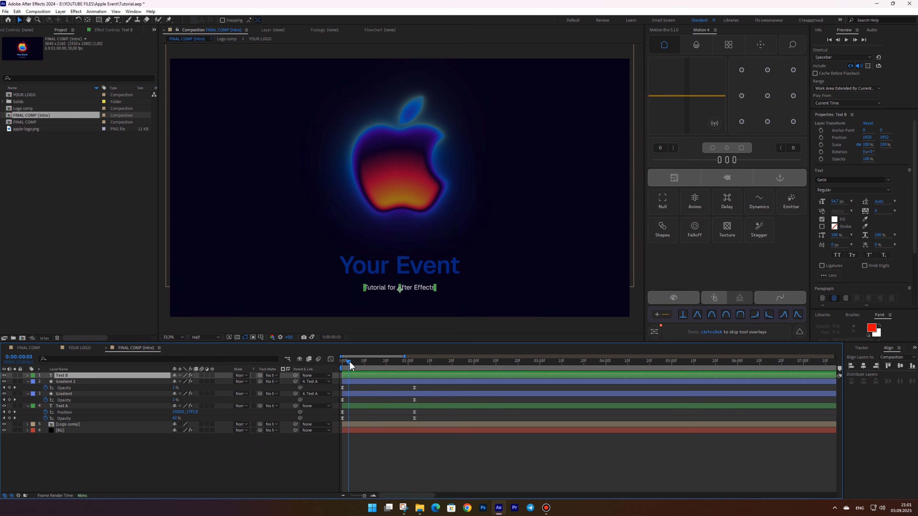
pyautogui.hotkey('alt', 'shift', 't')
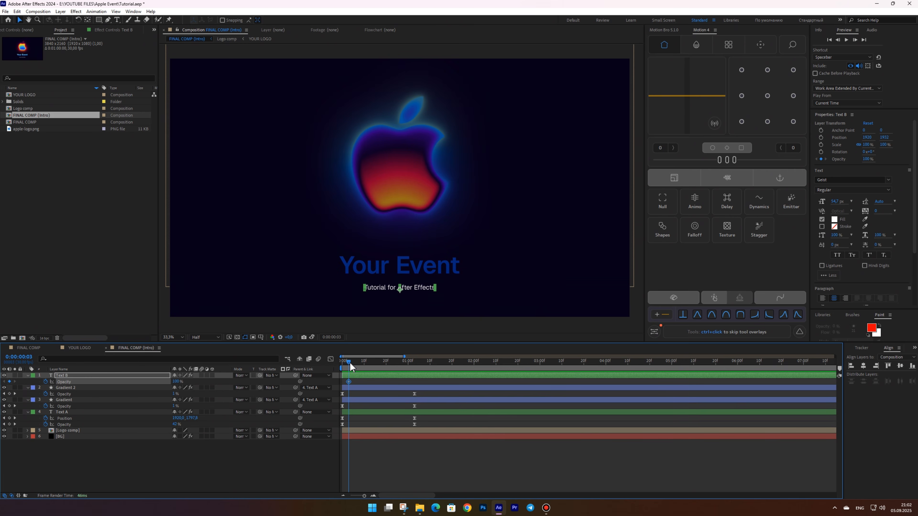
pyautogui.moveTo(350, 365)
pyautogui.mouseDown()
pyautogui.moveTo(433, 361)
pyautogui.moveTo(349, 362)
pyautogui.mouseUp()
pyautogui.click(10, 382)
pyautogui.moveTo(176, 385); pyautogui.dragTo(96, 383)
pyautogui.moveTo(443, 379); pyautogui.dragTo(339, 384)
pyautogui.press('F9')
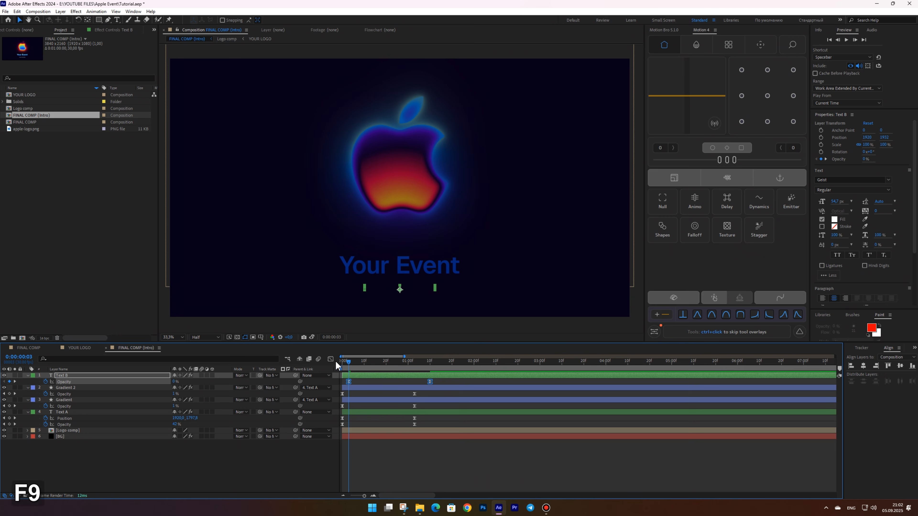
# In the graph editor, extend the first Opacity keyframe's influence on Text B and preview the animation
pyautogui.click(330, 360)
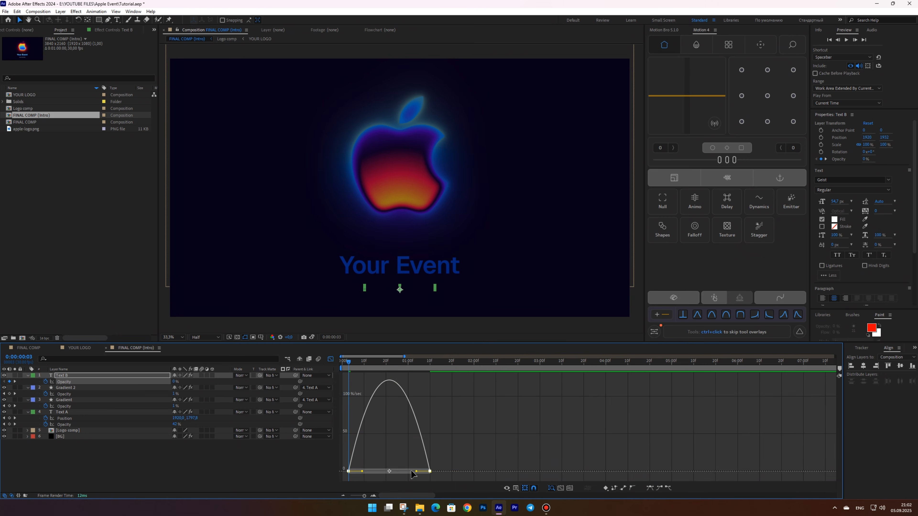
pyautogui.moveTo(417, 471); pyautogui.dragTo(351, 473)
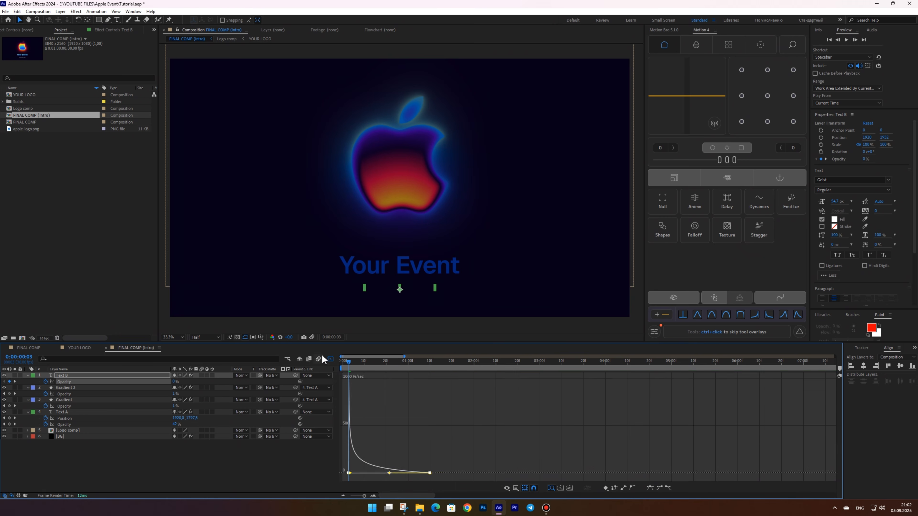
pyautogui.click(330, 359)
pyautogui.press('Home')
pyautogui.press('space')
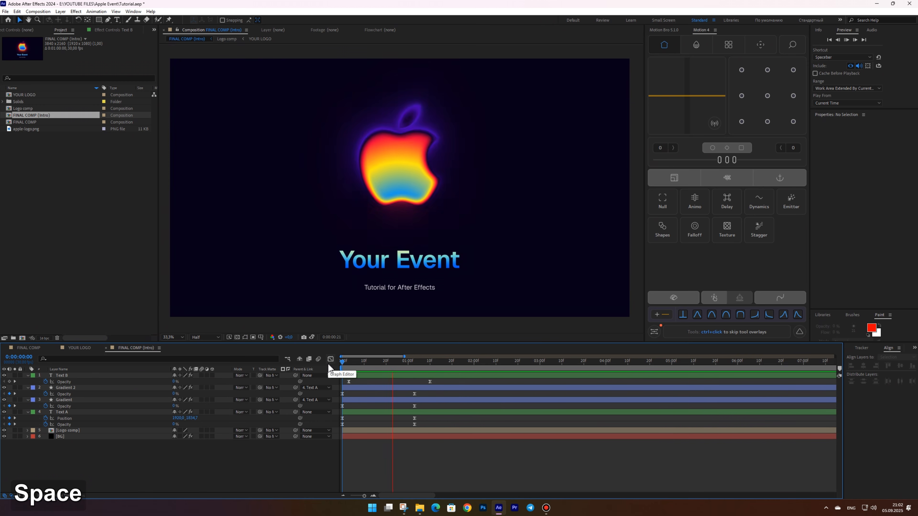
pyautogui.moveTo(473, 363); pyautogui.dragTo(347, 365)
pyautogui.press('space')
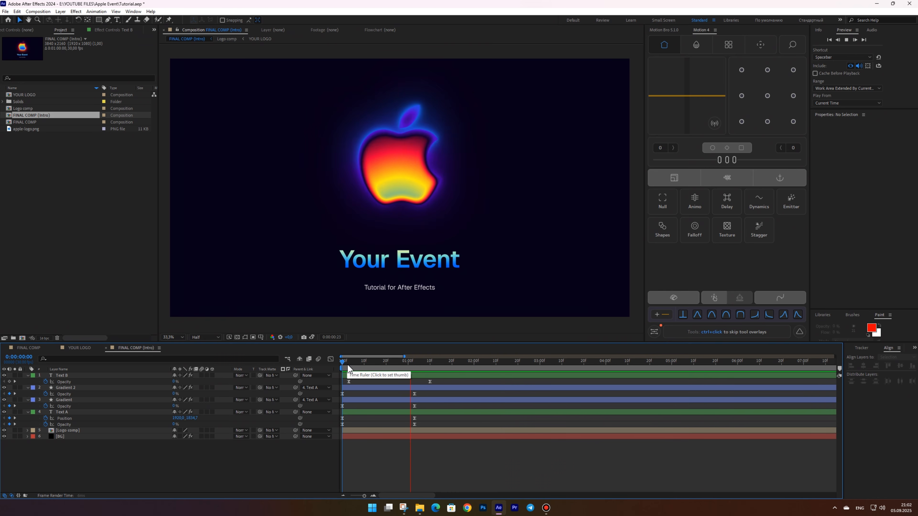
pyautogui.press('space')
pyautogui.press('space')
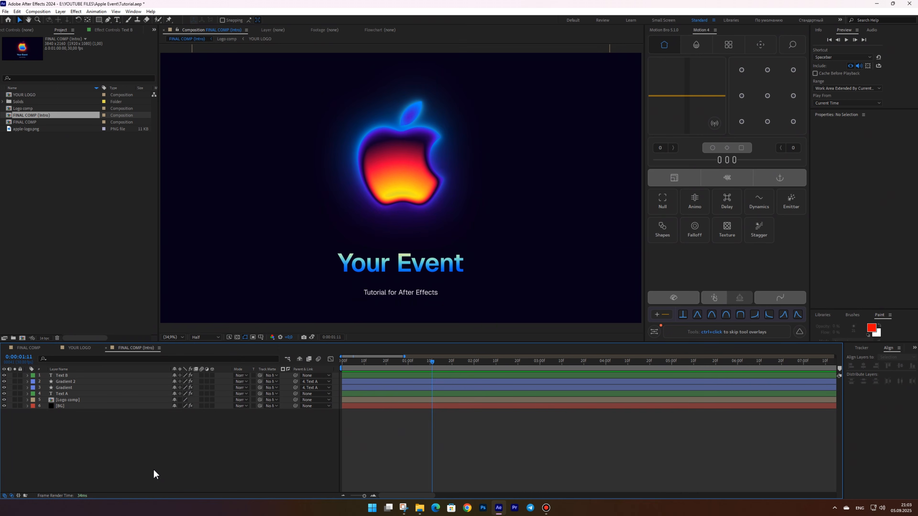
# Duplicate the FINAL COMP (Intro) composition, rename the copy FINAL COMP (Text), and open it
pyautogui.hotkey('ctrl', 'd')
pyautogui.press('Return')
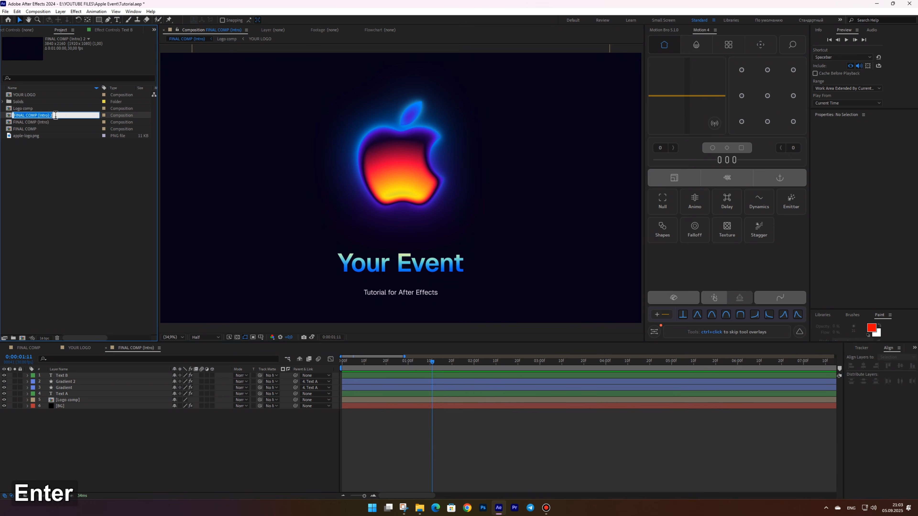
pyautogui.press('BackSpace')
pyautogui.press('BackSpace')
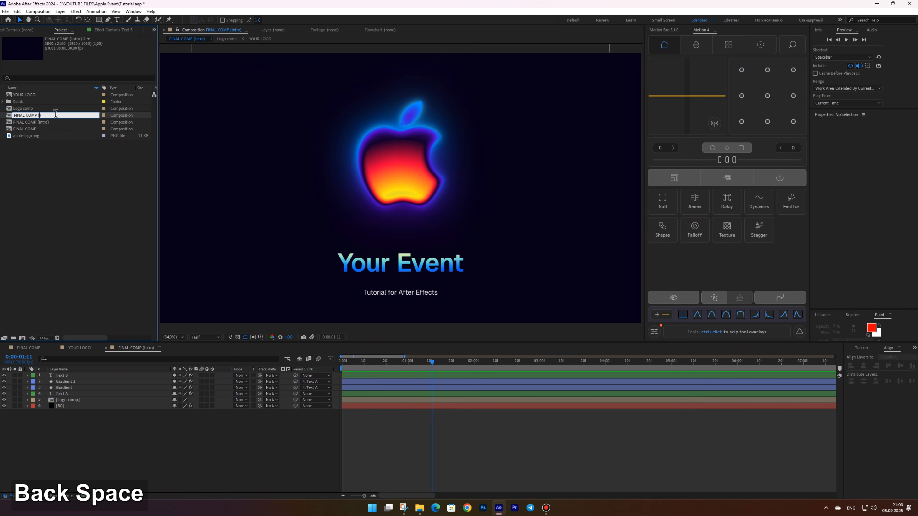
pyautogui.press('Return')
pyautogui.doubleClick(41, 115)
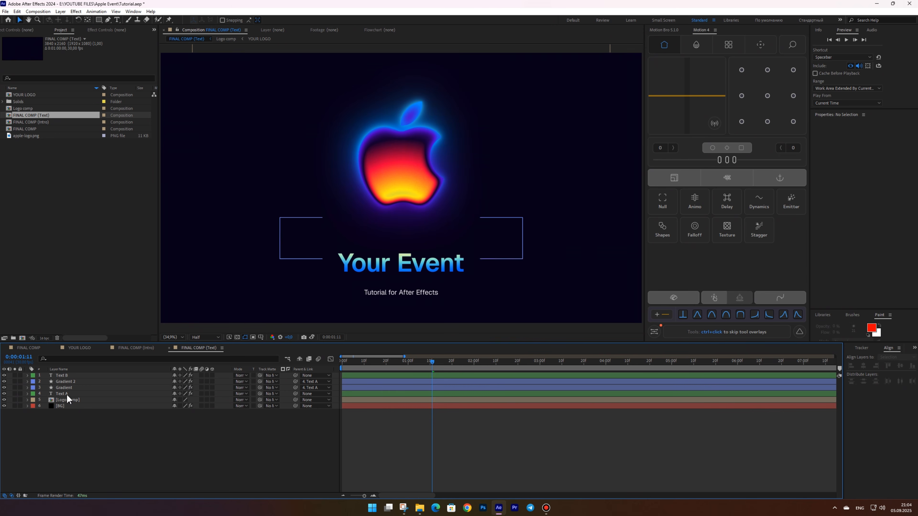
# Reveal the Logo comp layer's source in the project, duplicate it, and rename the copy Text comp
pyautogui.rightClick(63, 400)
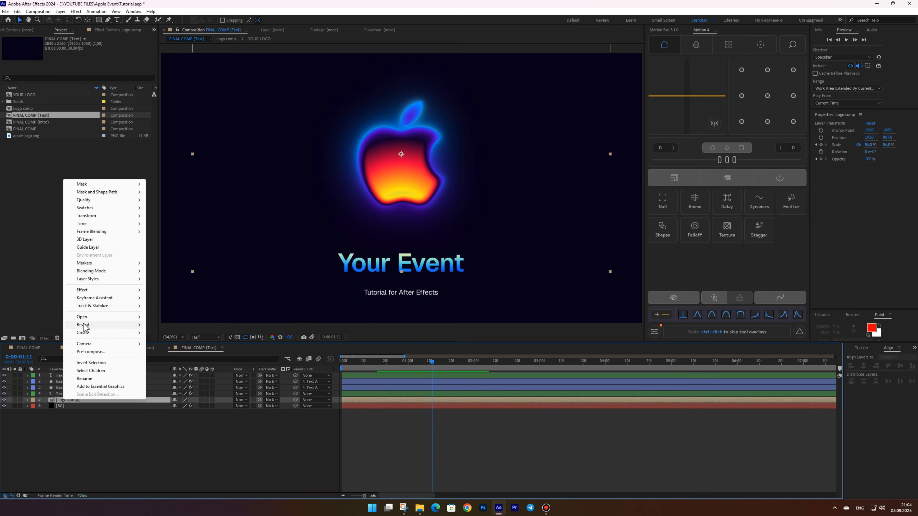
pyautogui.moveTo(84, 326)
pyautogui.click(173, 325)
pyautogui.hotkey('ctrl', 'd')
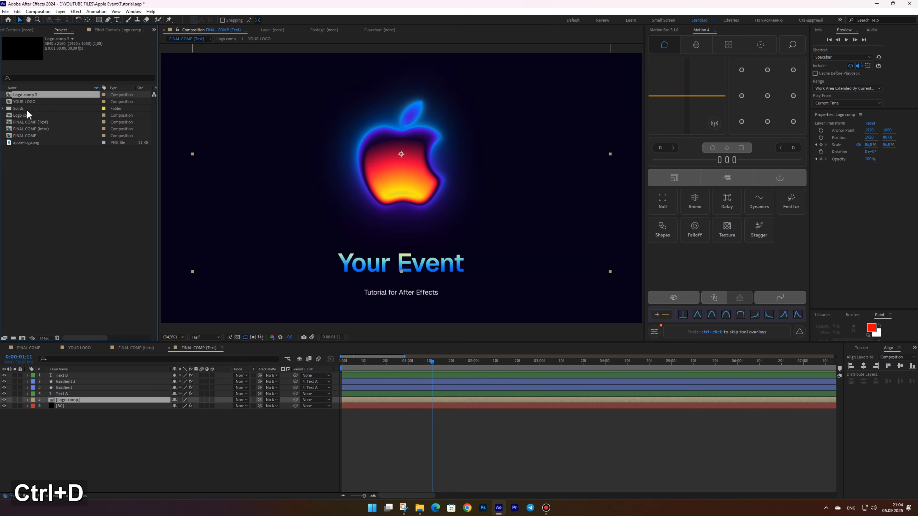
pyautogui.press('Return')
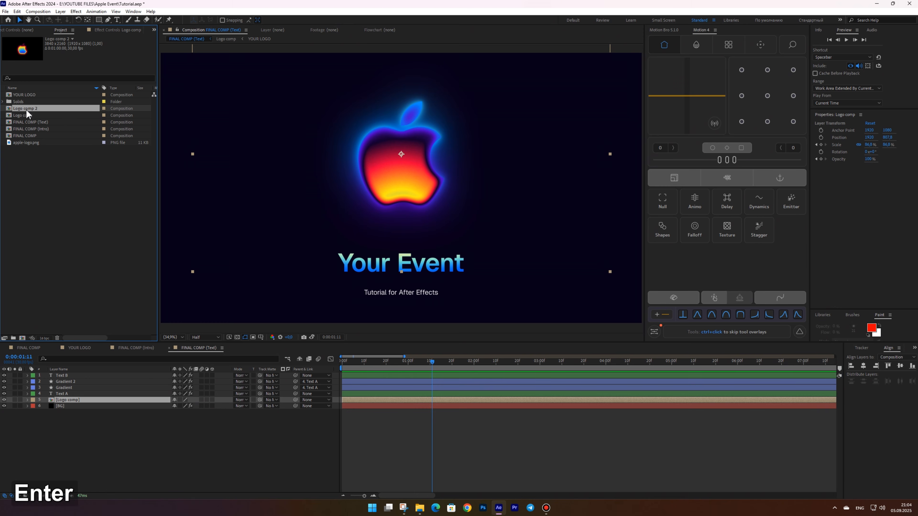
pyautogui.doubleClick(25, 109)
pyautogui.write('Text')
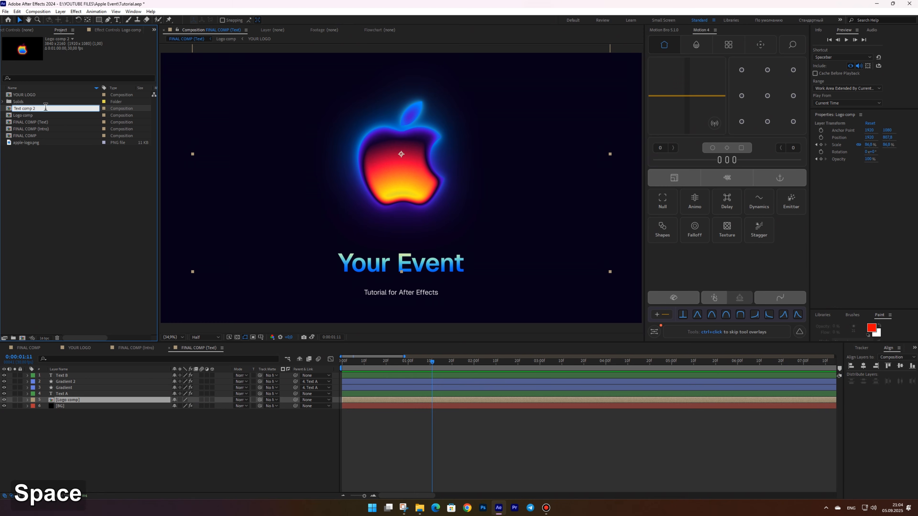
pyautogui.press('End')
pyautogui.press('BackSpace')
pyautogui.press('BackSpace')
pyautogui.press('Return')
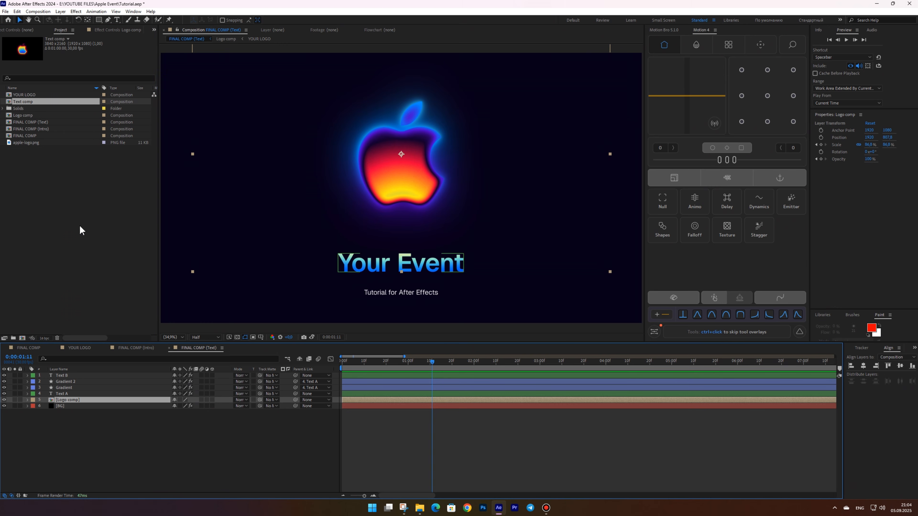
# Replace the Logo comp layer with Text comp and open it
pyautogui.moveTo(23, 102); pyautogui.dragTo(103, 400)
pyautogui.doubleClick(59, 400)
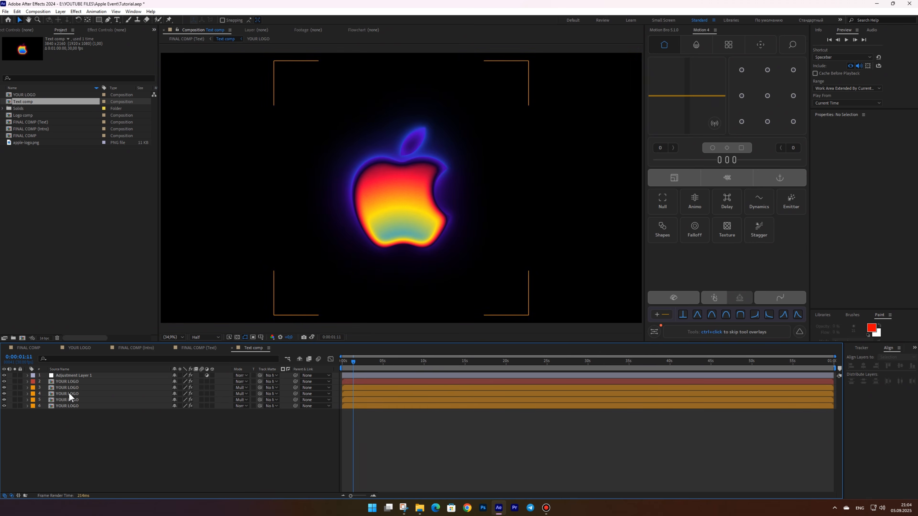
# Reveal the YOUR LOGO source composition, duplicate it, and rename the copy YOUR TEXT
pyautogui.rightClick(65, 384)
pyautogui.moveTo(87, 308)
pyautogui.click(181, 308)
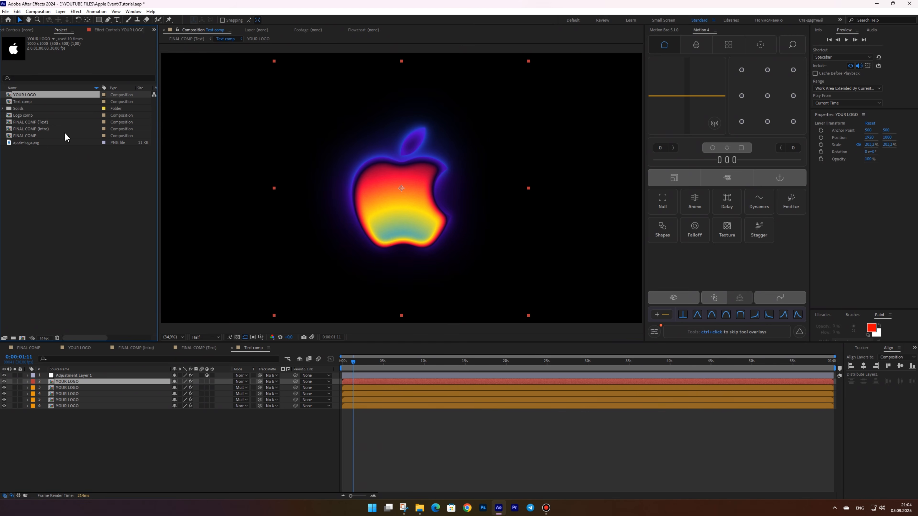
pyautogui.hotkey('ctrl', 'd')
pyautogui.press('Return')
pyautogui.press('BackSpace')
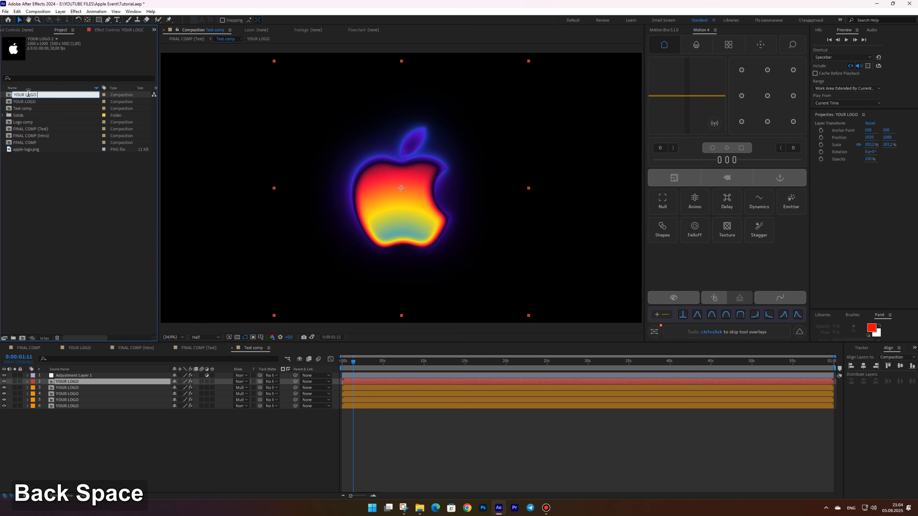
pyautogui.press('BackSpace')
pyautogui.press('BackSpace')
pyautogui.press('BackSpace')
pyautogui.press('BackSpace')
pyautogui.press('BackSpace')
pyautogui.write('TEXT')
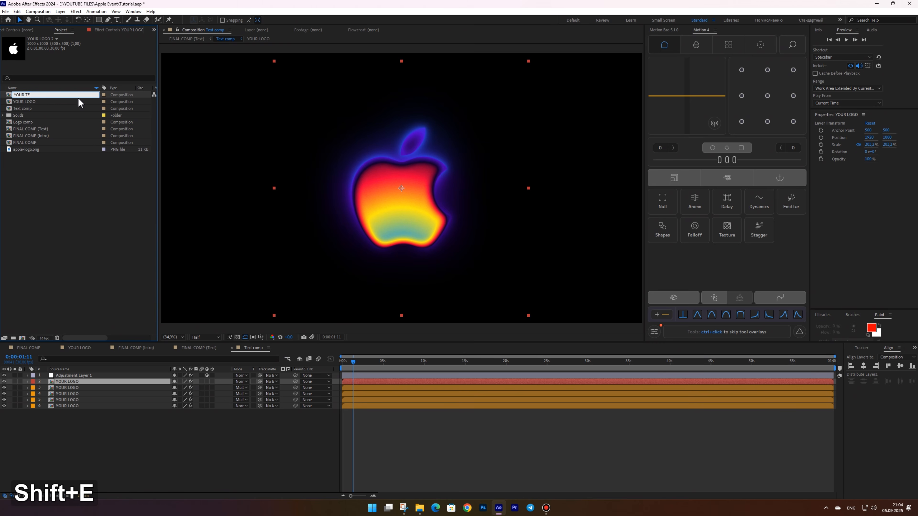
pyautogui.press('Return')
# Replace all YOUR LOGO layers inside Text comp with the YOUR TEXT composition
pyautogui.moveTo(99, 436); pyautogui.dragTo(58, 382)
pyautogui.moveTo(25, 94); pyautogui.dragTo(89, 402)
pyautogui.click(103, 450)
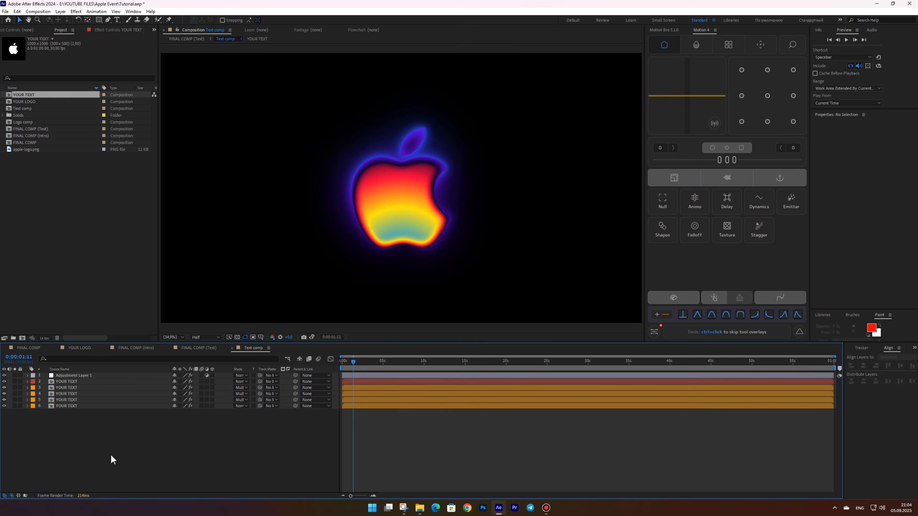
# Open the YOUR TEXT composition and set its size to 1920 x 1080 px
pyautogui.doubleClick(26, 96)
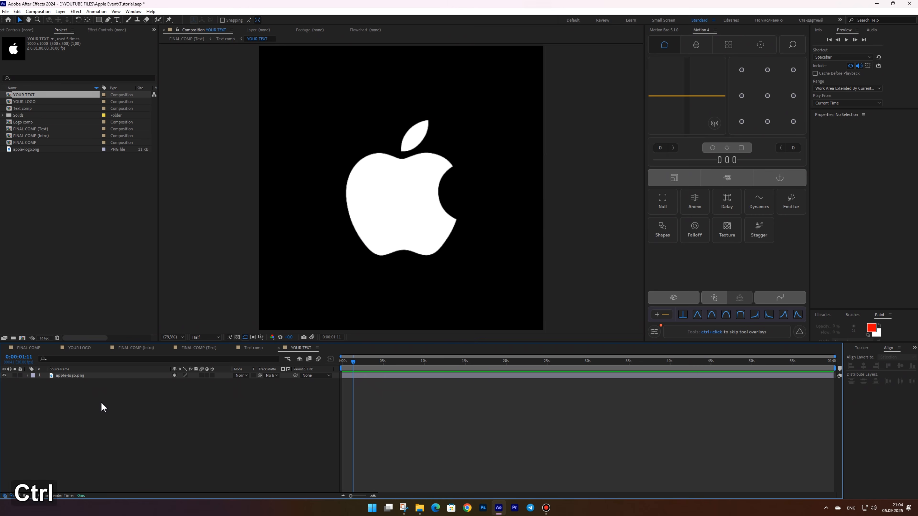
pyautogui.hotkey('ctrl', 'k')
pyautogui.click(504, 246)
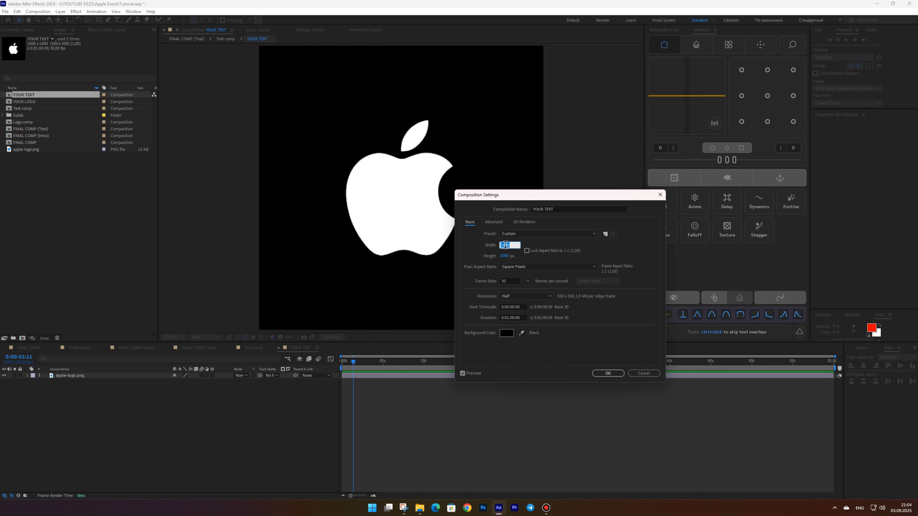
pyautogui.write('1920')
pyautogui.press('Tab')
pyautogui.write('1080')
pyautogui.press('Return')
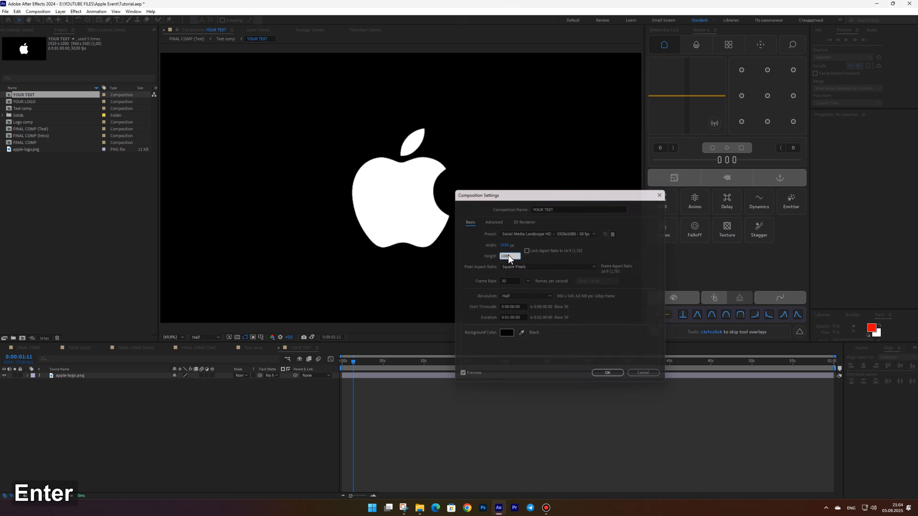
# Replace the logo layer with a new text layer reading 09.09
pyautogui.hotkey('ctrl', 'a')
pyautogui.press('Delete')
pyautogui.rightClick(98, 397)
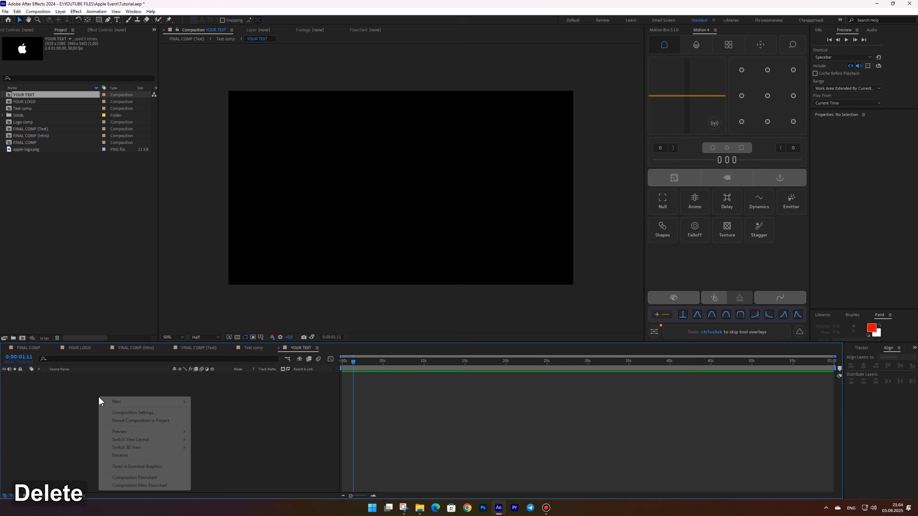
pyautogui.moveTo(108, 400)
pyautogui.click(218, 413)
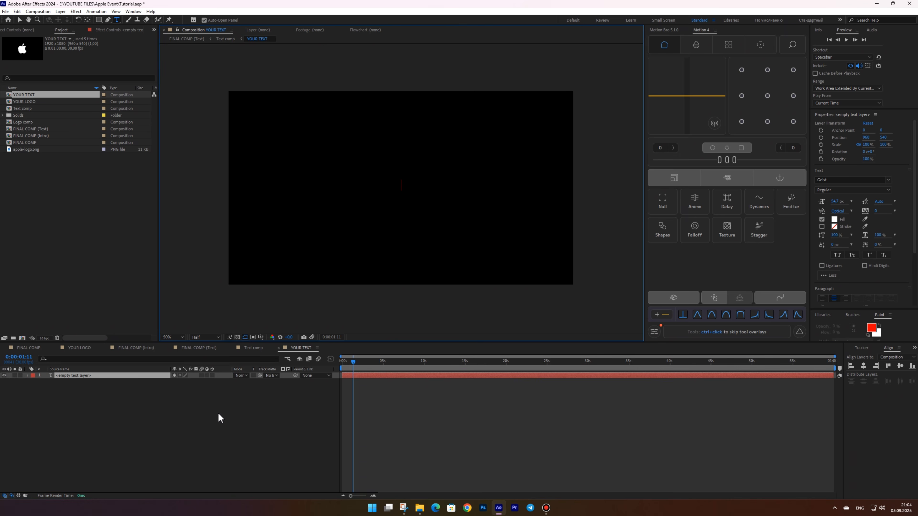
pyautogui.write('09.0')
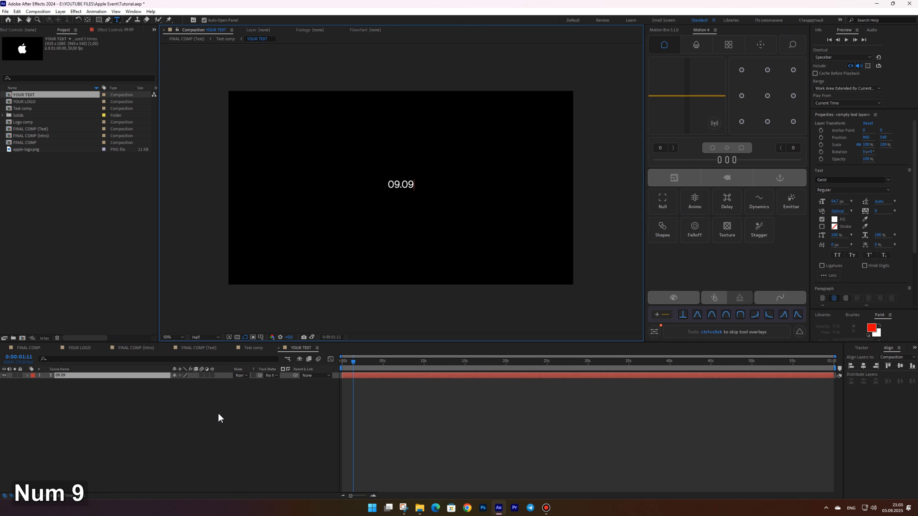
pyautogui.write('9')
# Format the 09.09 text in Inter Black at 333 px
pyautogui.hotkey('ctrl', 'a')
pyautogui.click(864, 179)
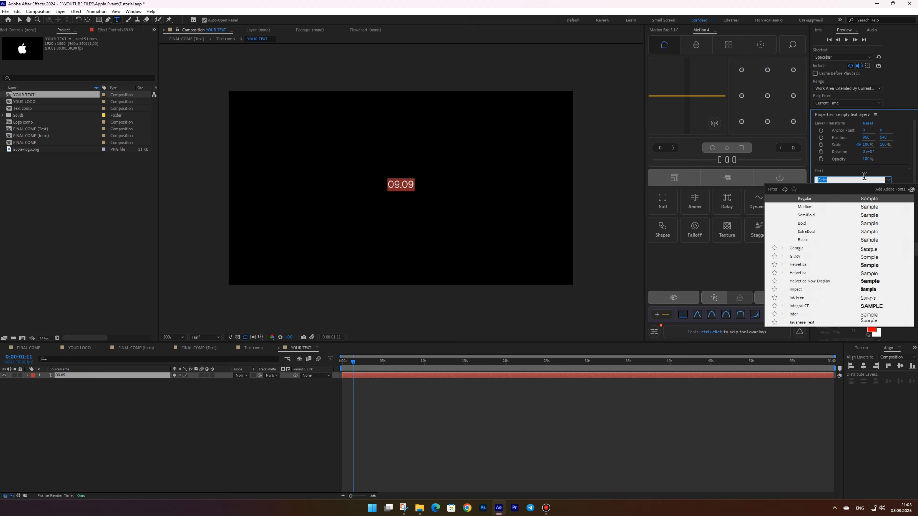
pyautogui.write('inter')
pyautogui.click(809, 264)
pyautogui.click(835, 203)
pyautogui.write('333')
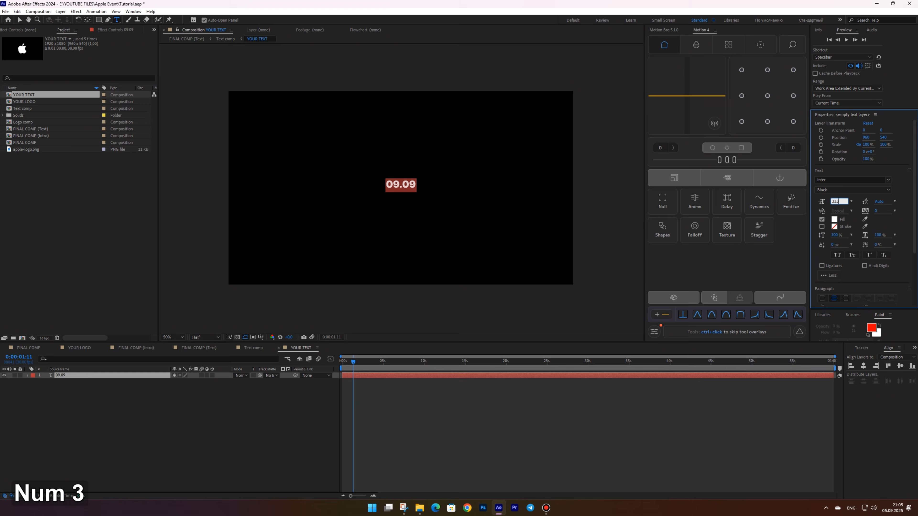
pyautogui.press('Return')
pyautogui.click(836, 191)
pyautogui.click(836, 264)
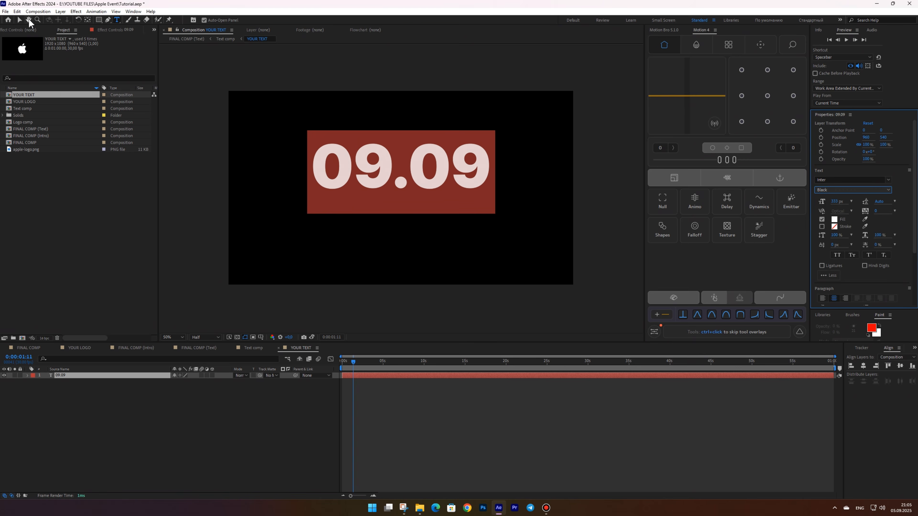
# Align the text layer to the composition's center
pyautogui.click(19, 20)
pyautogui.click(900, 366)
pyautogui.click(566, 211)
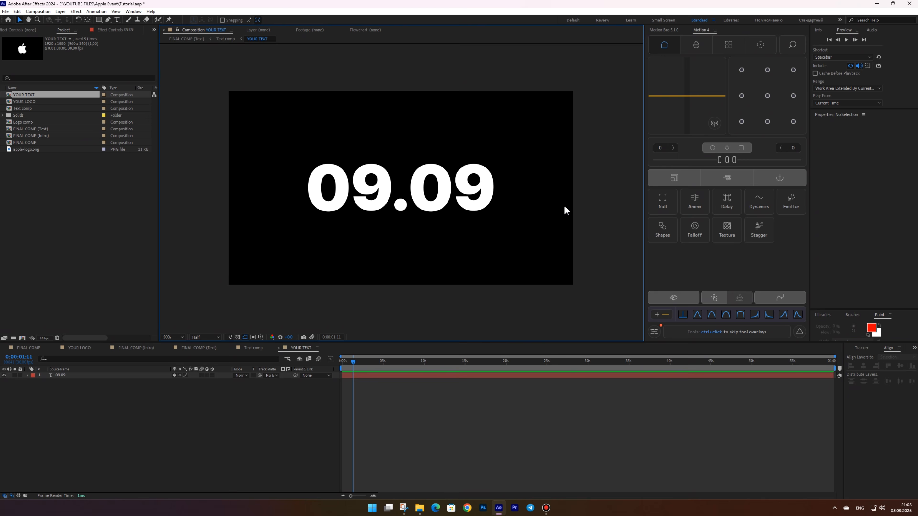
# Return to Text comp, move to the first frame, and solo the top YOUR TEXT layer
pyautogui.click(221, 41)
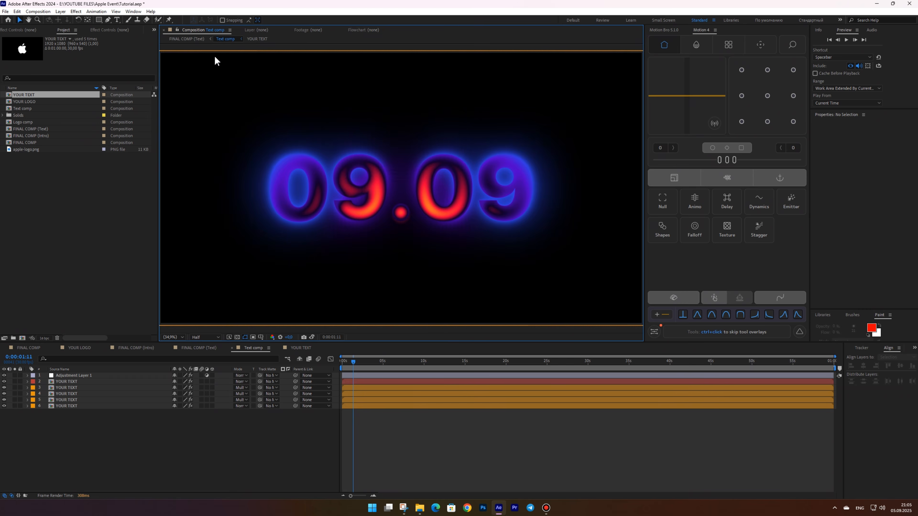
pyautogui.click(343, 365)
pyautogui.moveTo(344, 367); pyautogui.dragTo(346, 367)
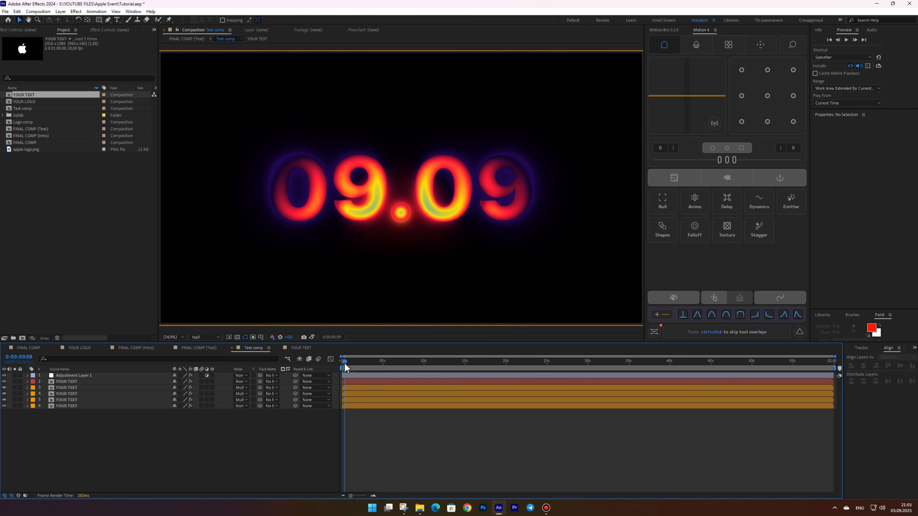
pyautogui.click(14, 382)
pyautogui.click(67, 382)
# Replace the top layer's Gradient Ramp effect with a 4-Color Gradient
pyautogui.click(110, 30)
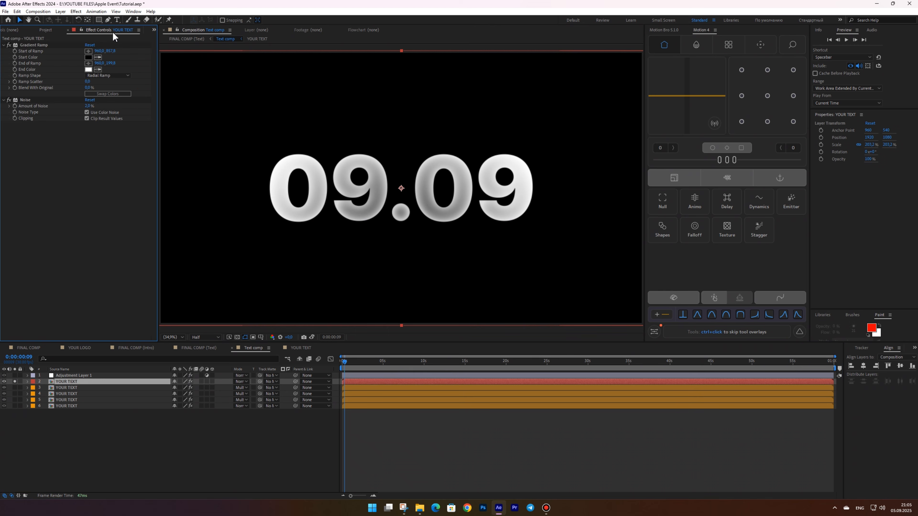
pyautogui.click(35, 46)
pyautogui.press('Delete')
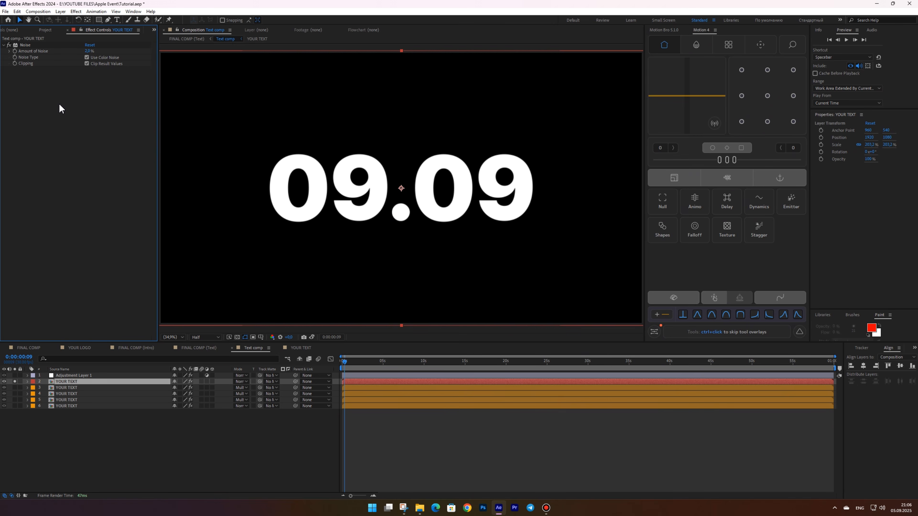
pyautogui.hotkey('ctrl', 'shift', 'space')
pyautogui.write('4')
pyautogui.click(54, 103)
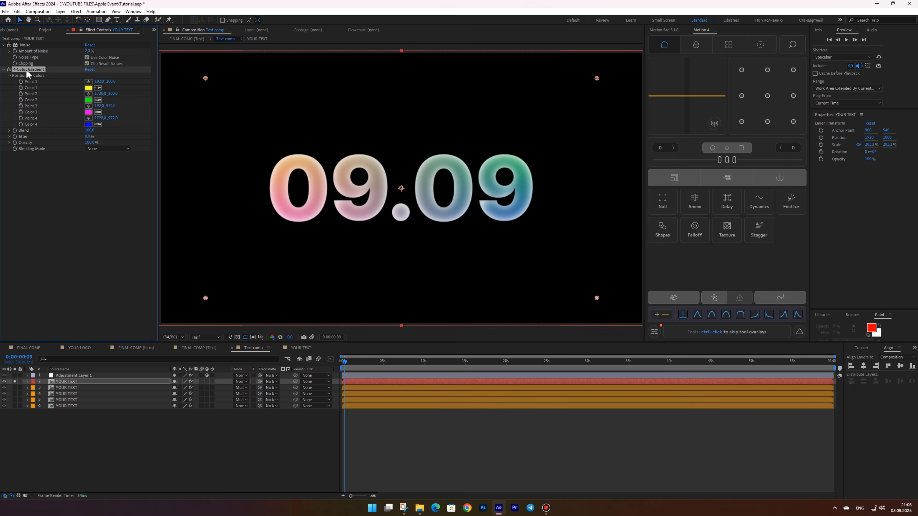
# Set the 4-Color Gradient's Color 1 to black and Colors 3 and 4 to white
pyautogui.moveTo(32, 47); pyautogui.dragTo(32, 47)
pyautogui.click(87, 64)
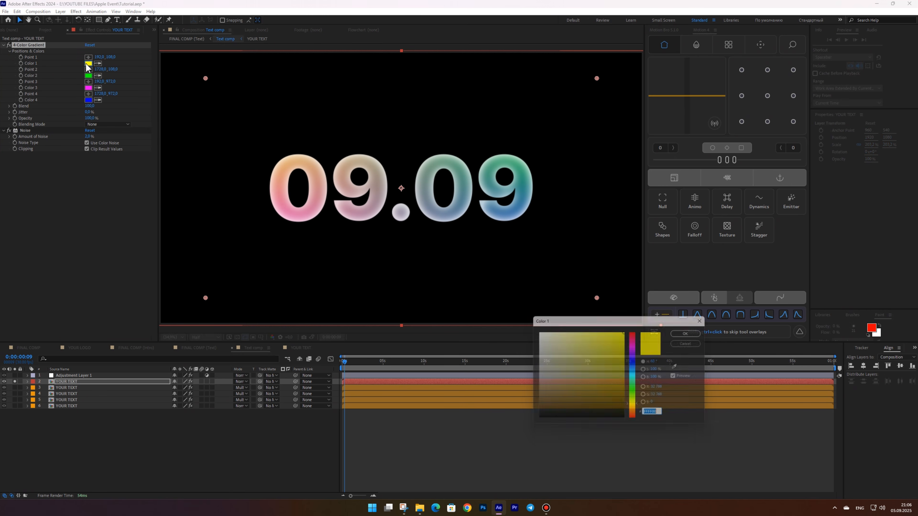
pyautogui.write('0')
pyautogui.press('Return')
pyautogui.click(89, 88)
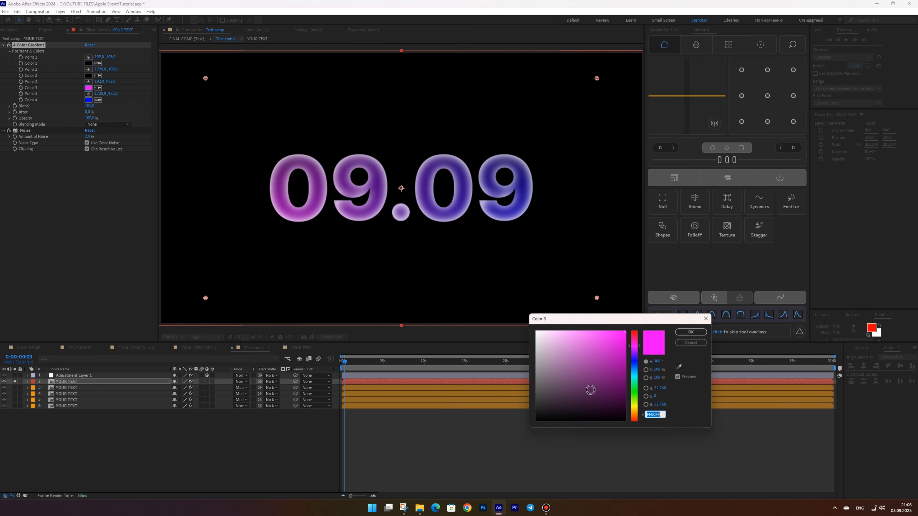
pyautogui.moveTo(590, 389); pyautogui.dragTo(531, 328)
pyautogui.press('Return')
pyautogui.click(88, 101)
pyautogui.moveTo(578, 376); pyautogui.dragTo(531, 327)
pyautogui.press('Return')
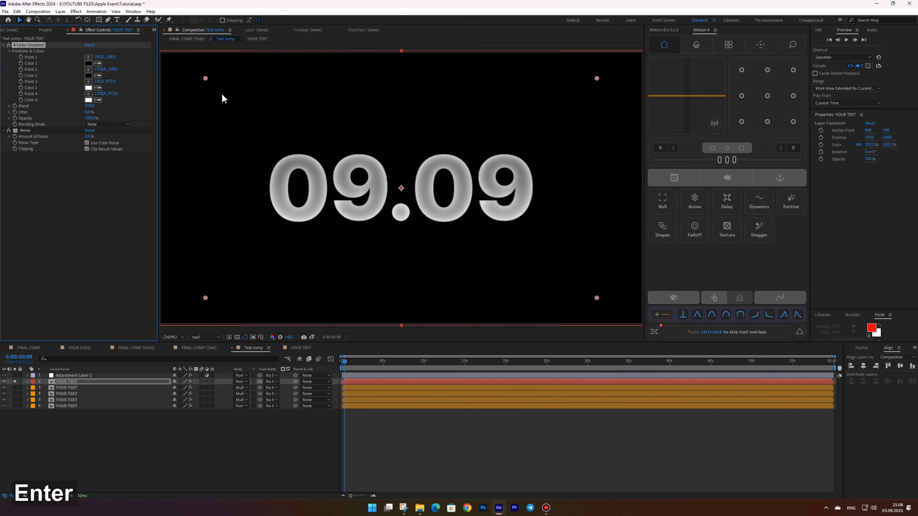
# Move the four gradient points in close around the 09.09 digits
pyautogui.moveTo(205, 78)
pyautogui.mouseDown()
pyautogui.moveTo(334, 154)
pyautogui.moveTo(383, 230)
pyautogui.moveTo(332, 230)
pyautogui.mouseUp()
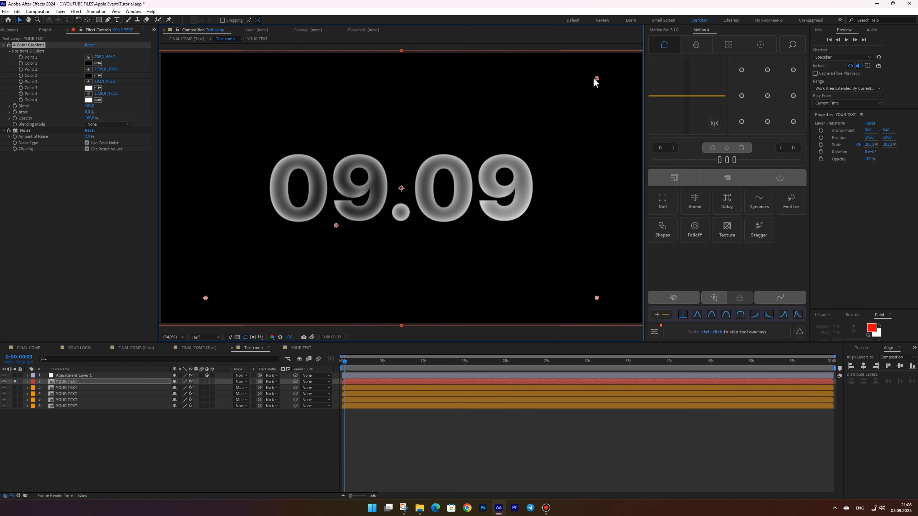
pyautogui.moveTo(597, 79); pyautogui.dragTo(476, 224)
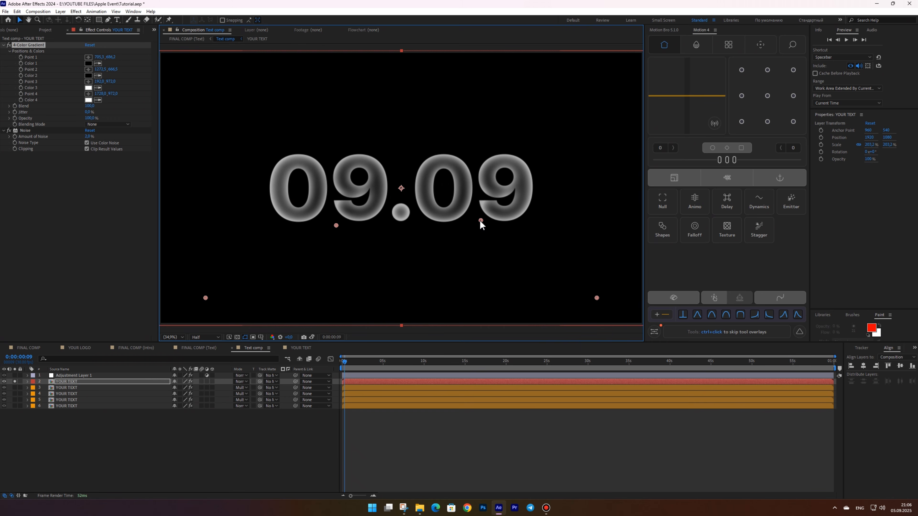
pyautogui.moveTo(219, 283); pyautogui.dragTo(318, 148)
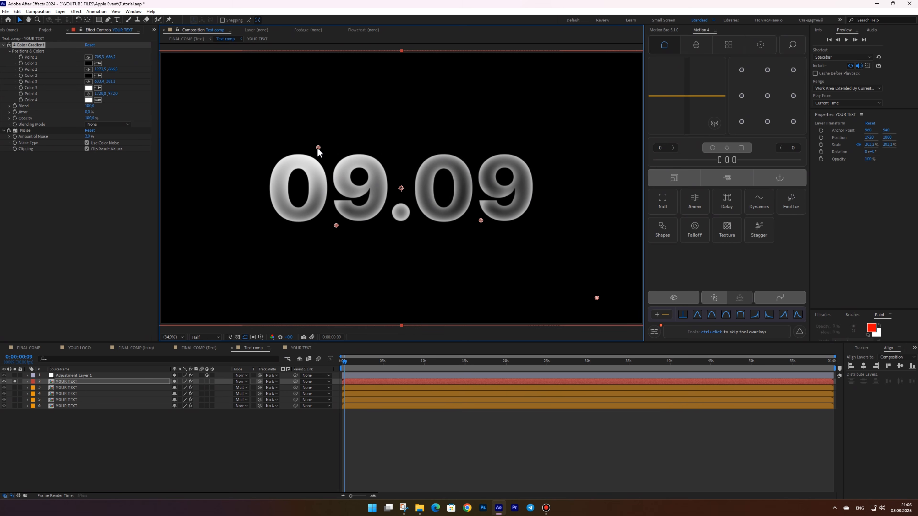
pyautogui.moveTo(597, 298)
pyautogui.mouseDown()
pyautogui.moveTo(541, 205)
pyautogui.moveTo(456, 159)
pyautogui.moveTo(464, 153)
pyautogui.mouseUp()
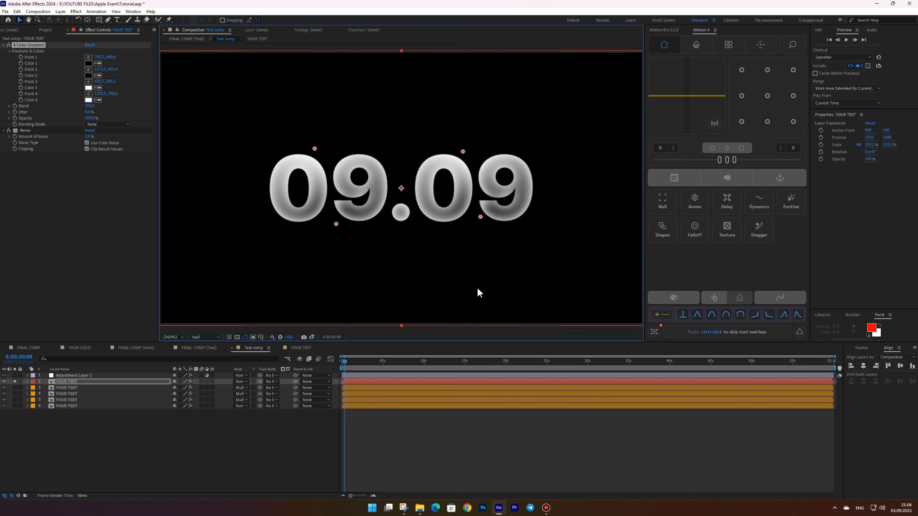
# Unsolo the top layer and copy its 4-Color Gradient effect
pyautogui.click(15, 383)
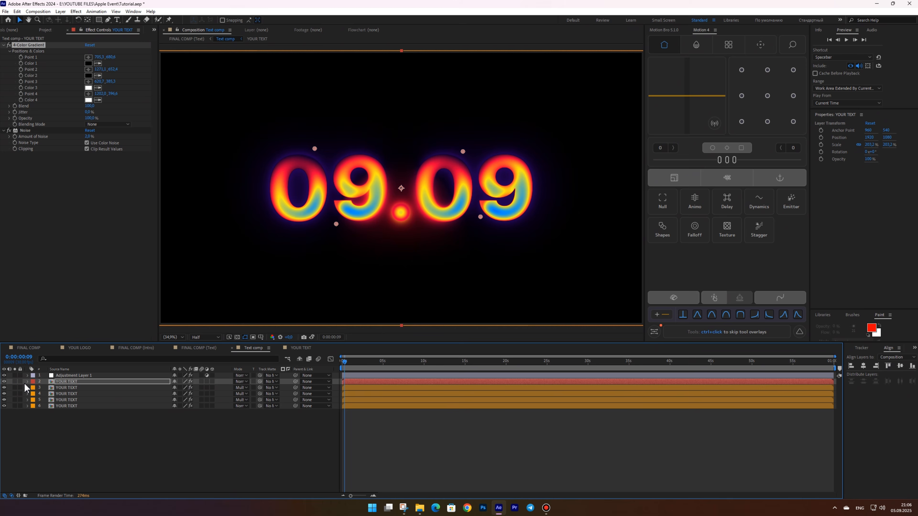
pyautogui.click(86, 382)
pyautogui.click(28, 45)
pyautogui.hotkey('ctrl', 'c')
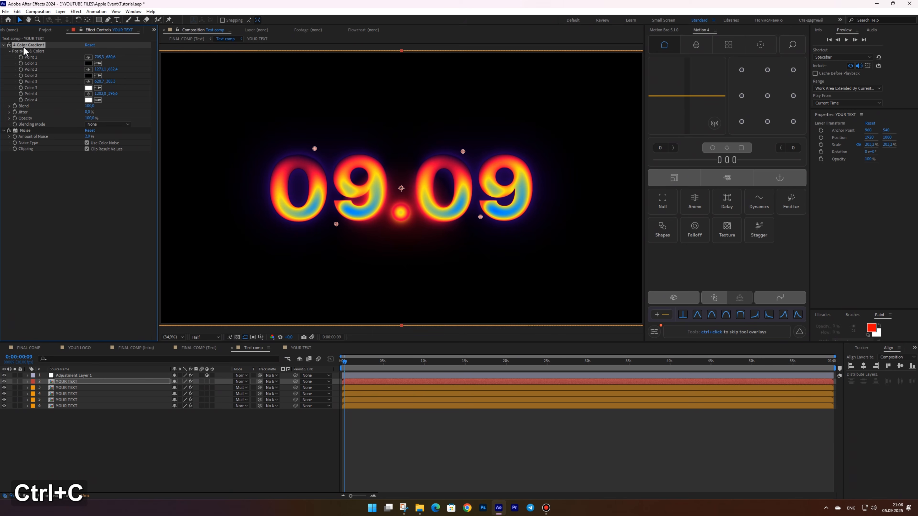
# Replace layer 3's Gradient Ramp with the pasted 4-Color Gradient placed at the top of its effects
pyautogui.click(70, 388)
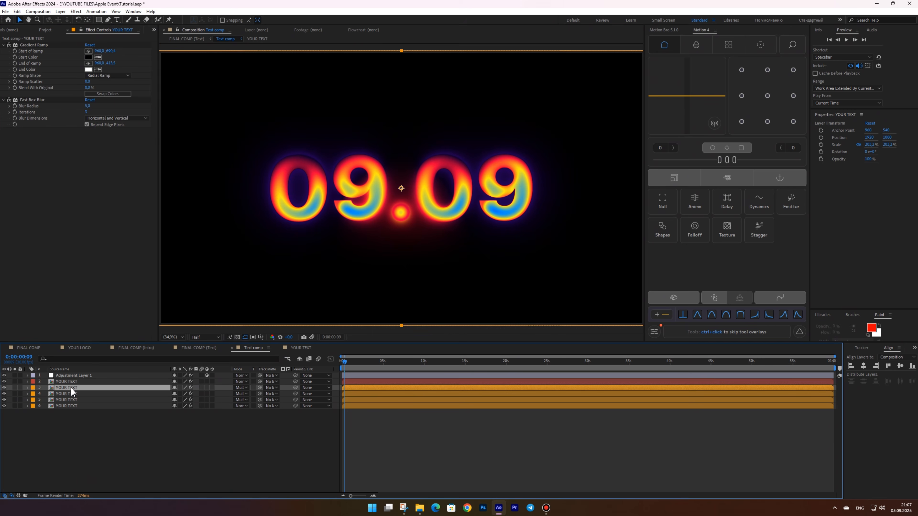
pyautogui.click(32, 44)
pyautogui.press('Delete')
pyautogui.hotkey('ctrl', 'v')
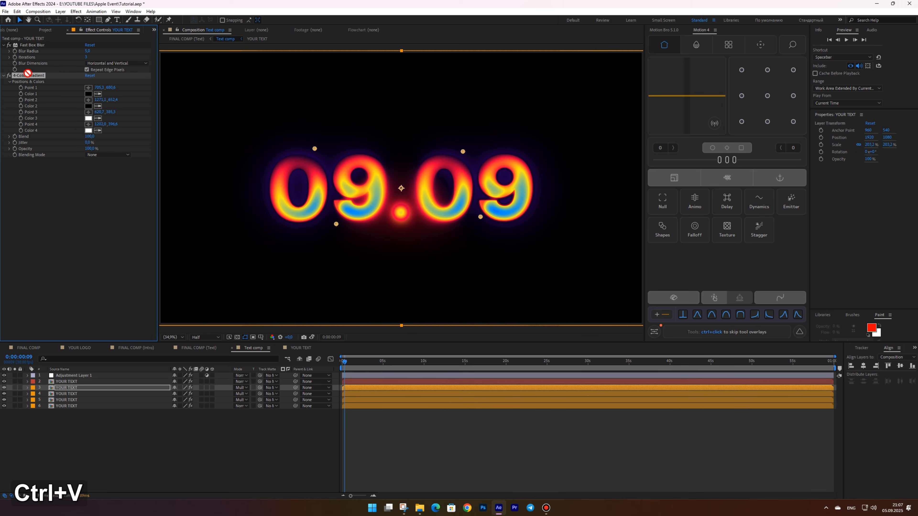
pyautogui.moveTo(28, 73); pyautogui.dragTo(29, 43)
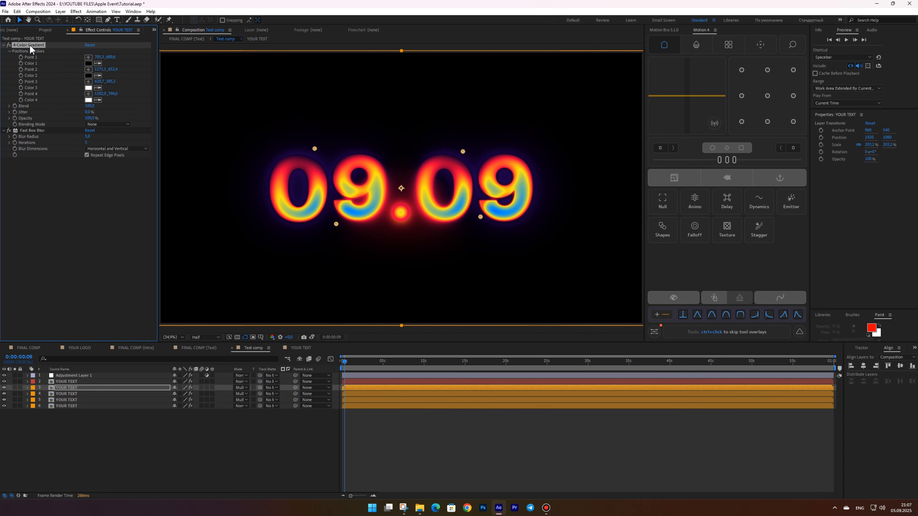
# Reposition layer 3's gradient points around the digits
pyautogui.moveTo(332, 225); pyautogui.dragTo(356, 210)
pyautogui.moveTo(315, 148); pyautogui.dragTo(318, 183)
pyautogui.moveTo(480, 217); pyautogui.dragTo(482, 198)
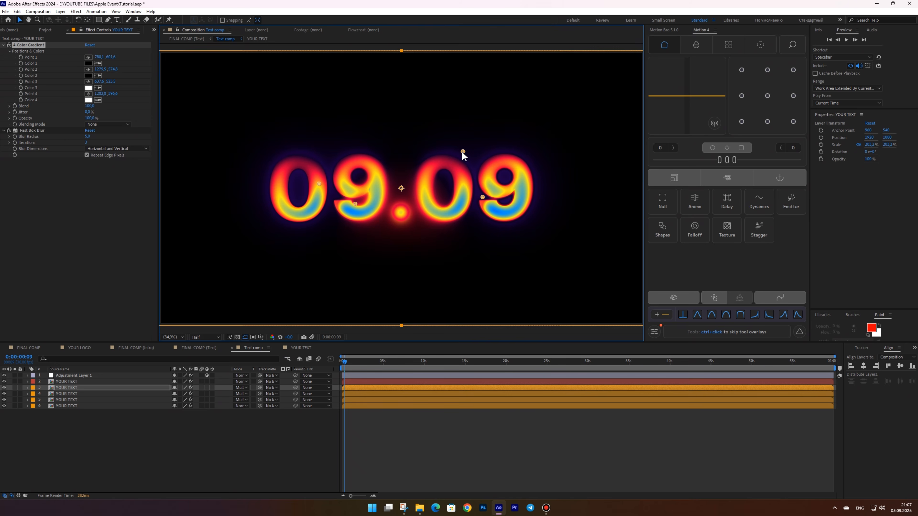
pyautogui.moveTo(464, 151); pyautogui.dragTo(462, 177)
# Copy layer 3's 4-Color Gradient onto layer 4, replacing its Gradient Ramp
pyautogui.click(24, 47)
pyautogui.hotkey('ctrl', 'c')
pyautogui.hotkey('ctrl', 'Down')
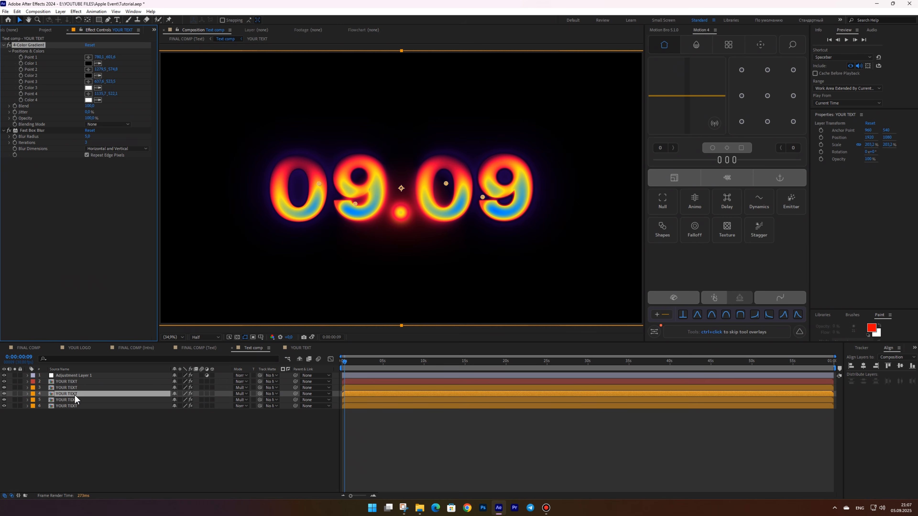
pyautogui.hotkey('ctrl', 'v')
pyautogui.moveTo(34, 130); pyautogui.dragTo(35, 93)
pyautogui.click(32, 46)
pyautogui.press('Delete')
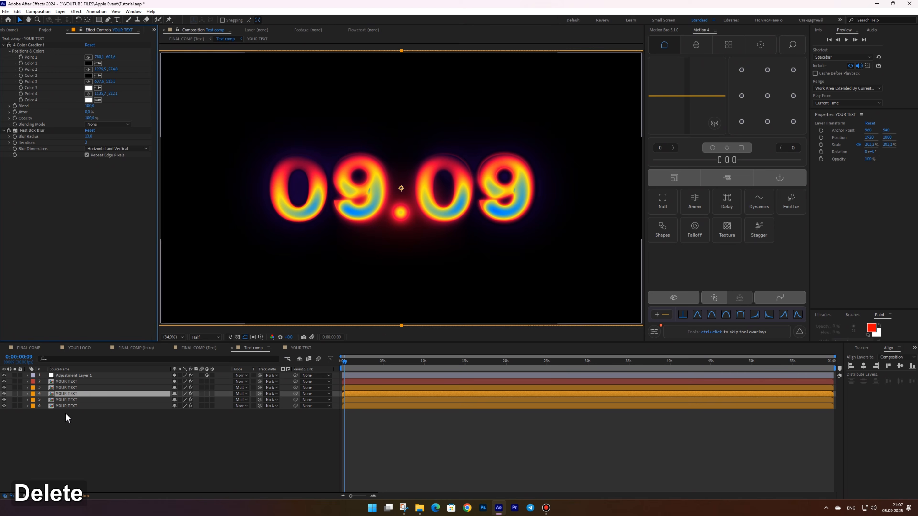
# Paste the same 4-Color Gradient onto layers 5 and 6, replacing their Gradient Ramp effects
pyautogui.click(66, 400)
pyautogui.hotkey('ctrl', 'v')
pyautogui.moveTo(35, 130); pyautogui.dragTo(34, 94)
pyautogui.click(33, 45)
pyautogui.press('Delete')
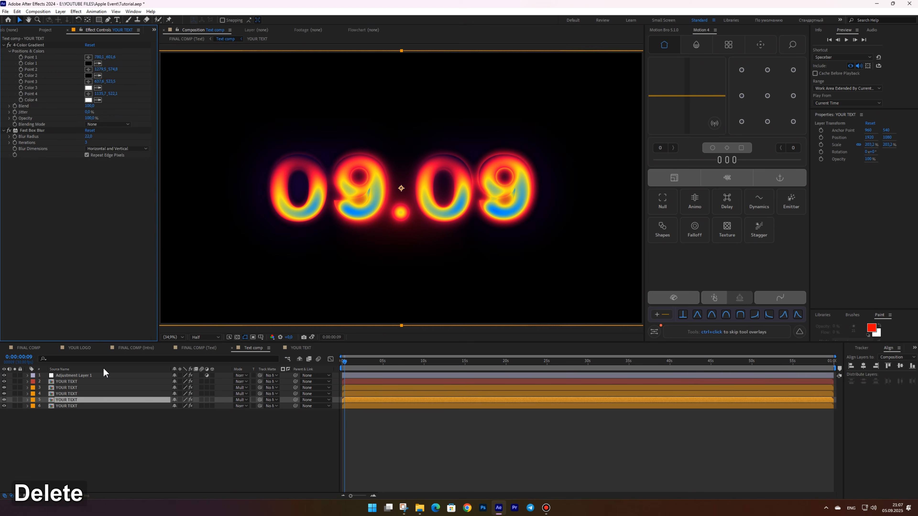
pyautogui.click(68, 406)
pyautogui.hotkey('ctrl', 'v')
pyautogui.moveTo(35, 130); pyautogui.dragTo(35, 94)
pyautogui.click(32, 45)
pyautogui.press('Delete')
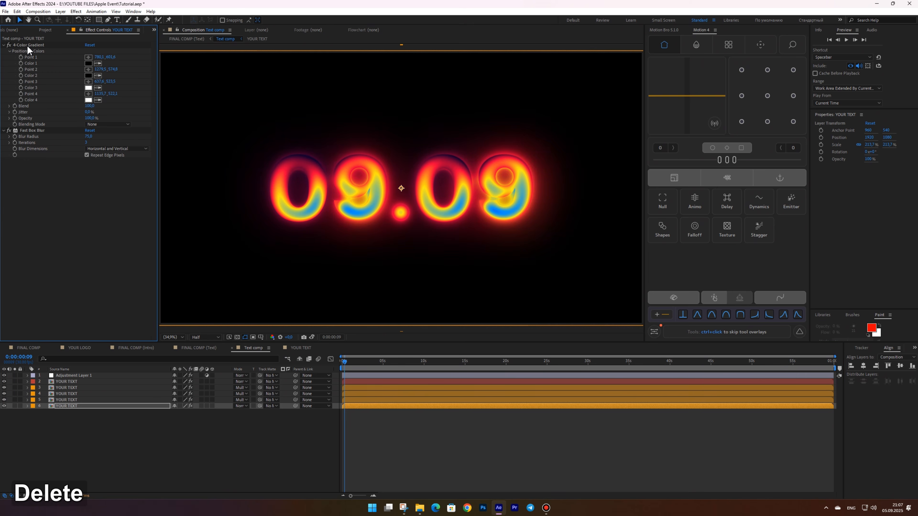
# Set the top YOUR TEXT layer's Inner Glow opacity to 50%
pyautogui.click(67, 382)
pyautogui.click(27, 381)
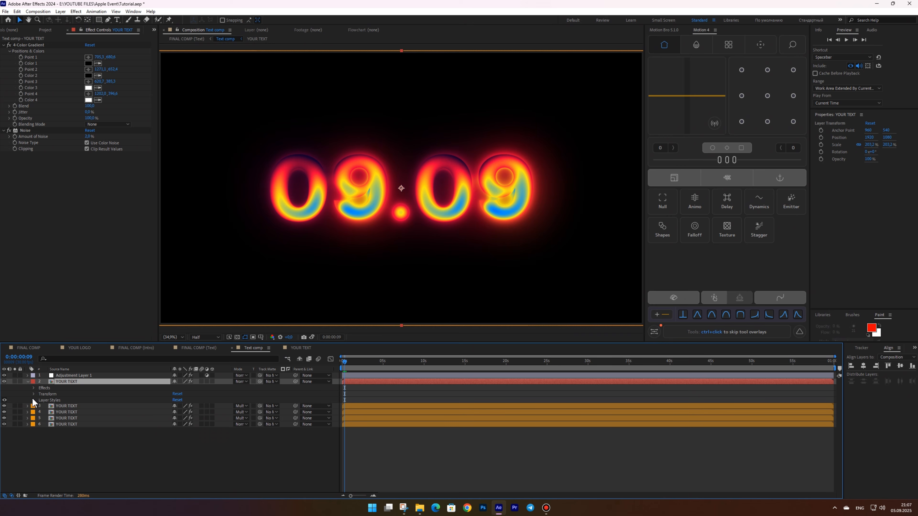
pyautogui.click(34, 401)
pyautogui.click(39, 413)
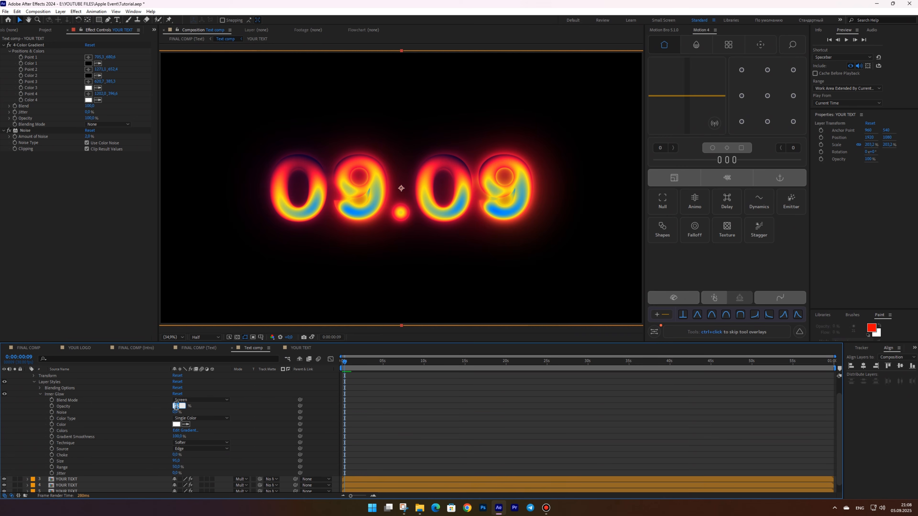
pyautogui.write('50')
pyautogui.press('Return')
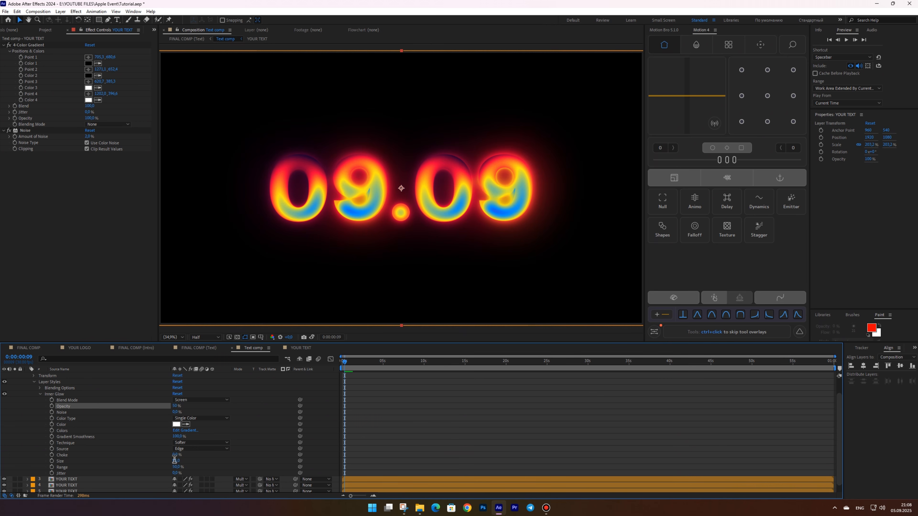
# Set the top YOUR TEXT layer's Inner Glow size to 8 and paste its layer styles onto layers 3 through 6
pyautogui.write('8')
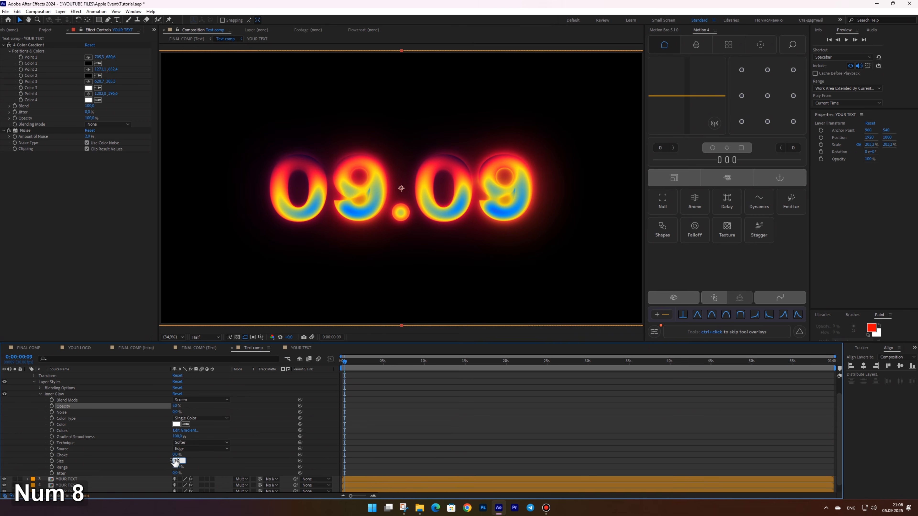
pyautogui.press('Return')
pyautogui.scroll(2, 72, 428)
pyautogui.click(47, 401)
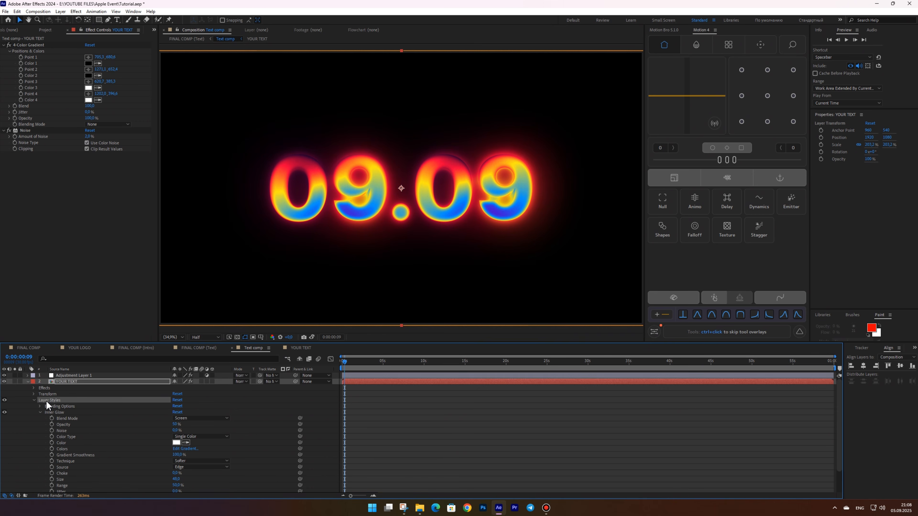
pyautogui.hotkey('ctrl', 'c')
pyautogui.click(27, 382)
pyautogui.click(71, 388)
pyautogui.keyDown('shift'); pyautogui.click(77, 406); pyautogui.keyUp('shift')
pyautogui.hotkey('ctrl', 'v')
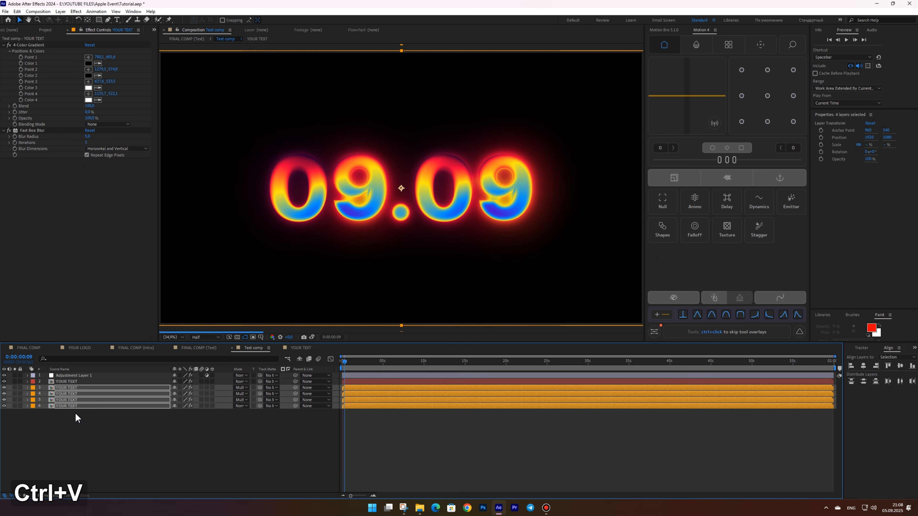
# Duplicate the YOUR TEXT layer and rename the copy mask
pyautogui.click(68, 369)
pyautogui.click(72, 441)
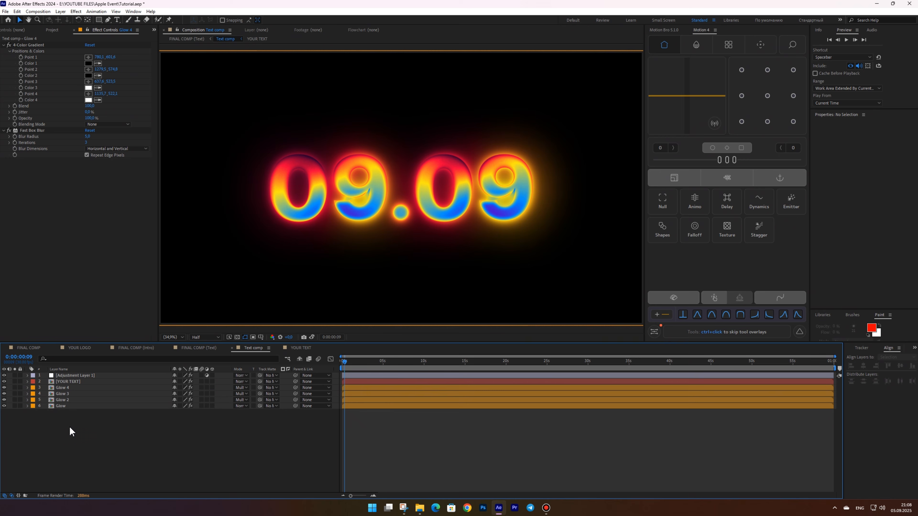
pyautogui.click(67, 382)
pyautogui.hotkey('ctrl', 'd')
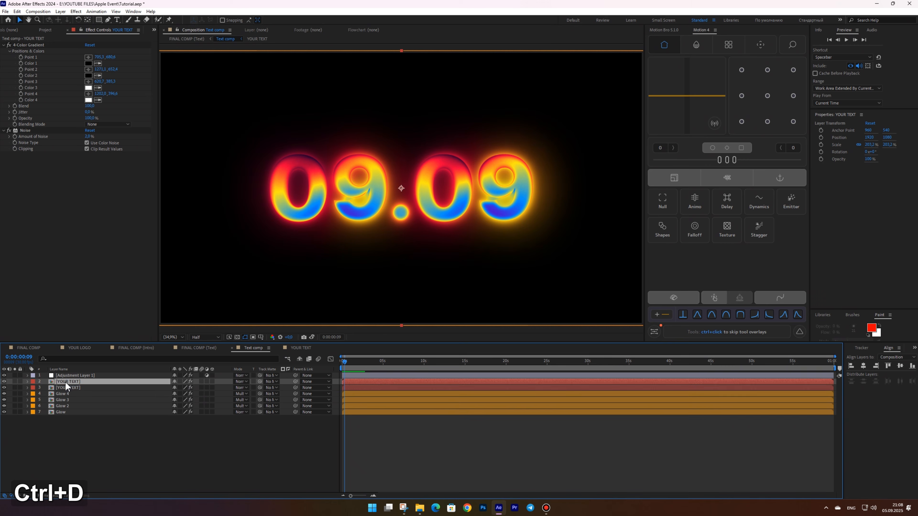
pyautogui.click(67, 389)
pyautogui.press('Return')
pyautogui.write('mask')
pyautogui.press('Return')
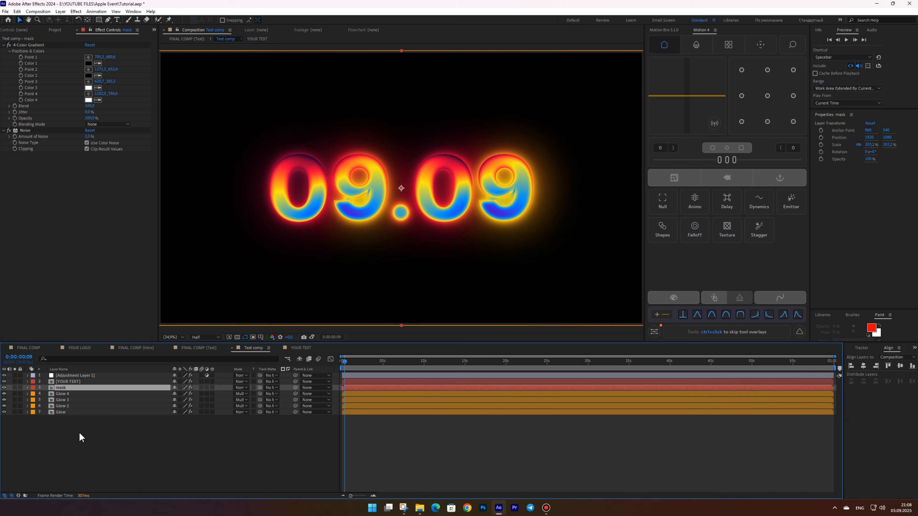
# Use the mask layer as an inverted track matte for the four Glow layers
pyautogui.moveTo(79, 433); pyautogui.dragTo(72, 389)
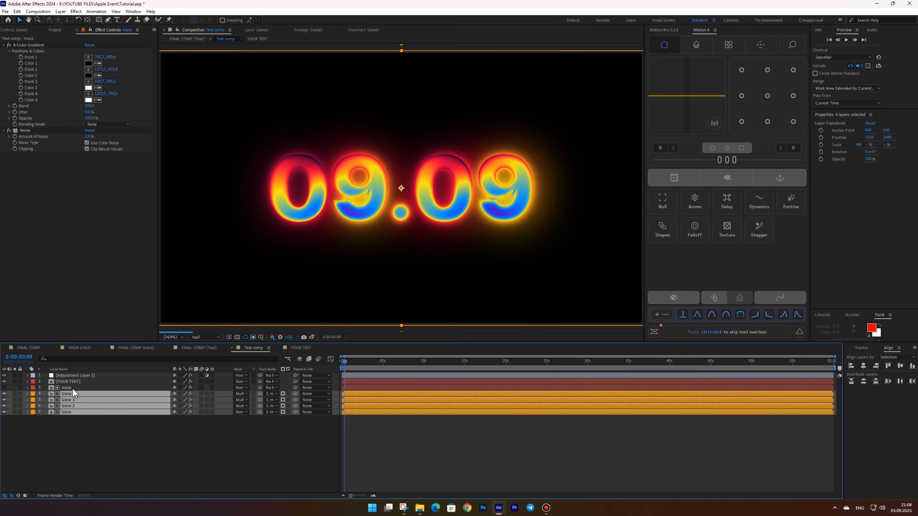
pyautogui.click(288, 394)
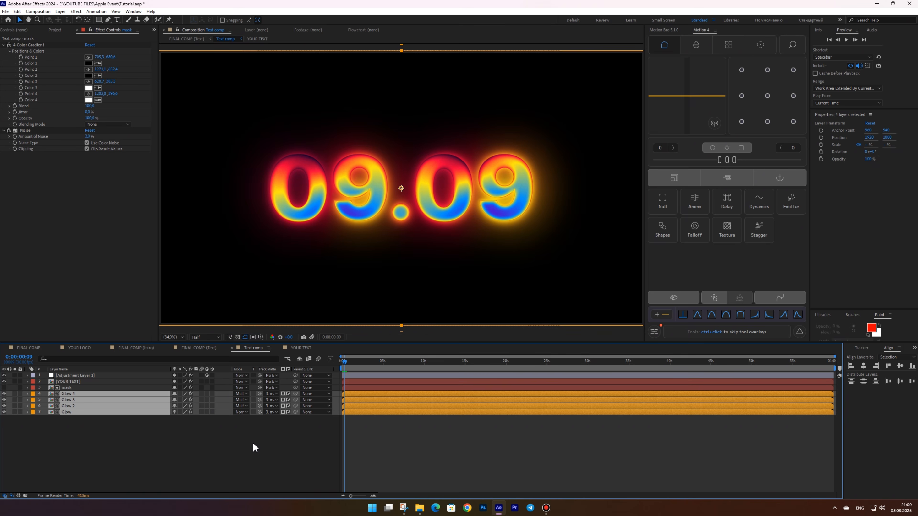
# Set the Fast Box Blur radius to 82 on the Glow layer and 17 on Glow 2
pyautogui.click(72, 412)
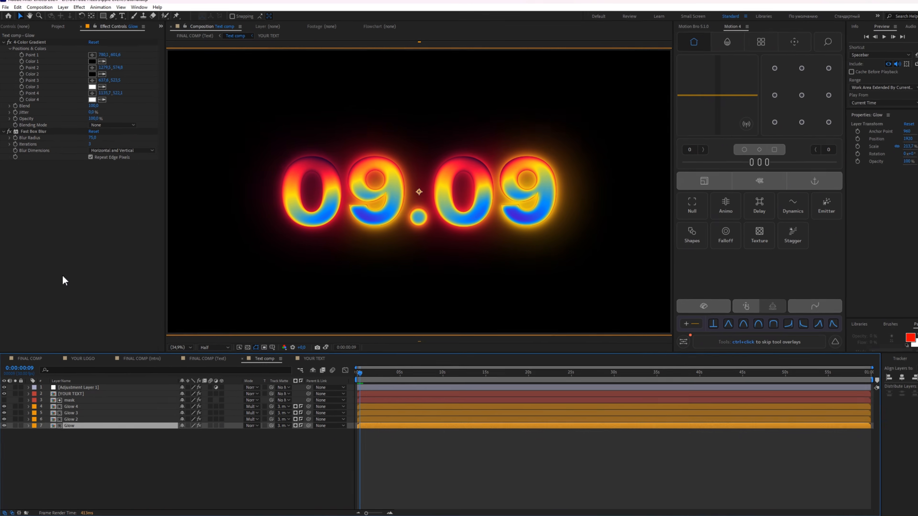
pyautogui.click(88, 136)
pyautogui.write('82')
pyautogui.press('Return')
pyautogui.click(103, 493)
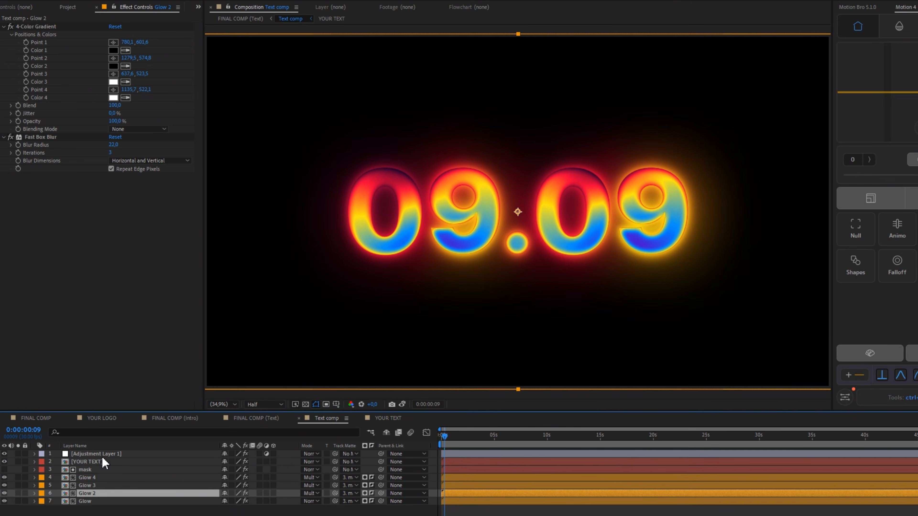
pyautogui.click(114, 145)
pyautogui.write('17')
pyautogui.press('Return')
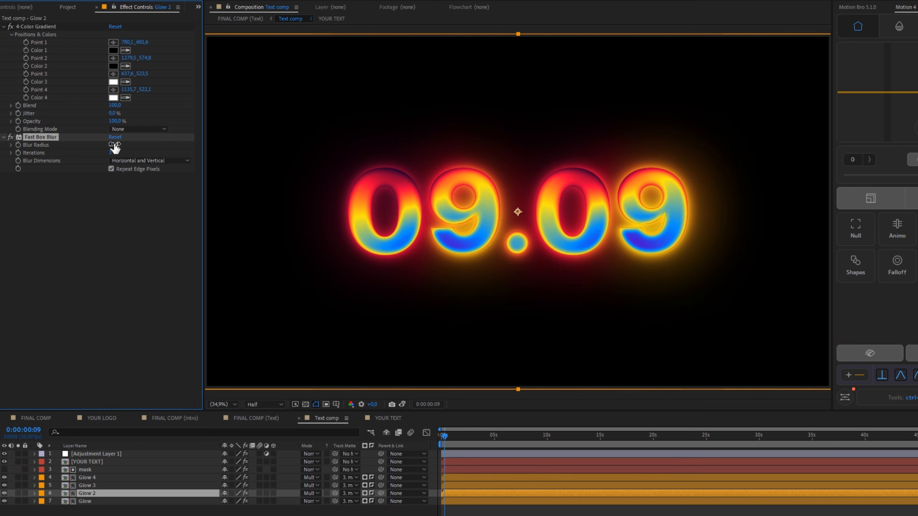
# Inspect the Fast Box Blur radius on the Glow 3 and Glow 4 layers
pyautogui.click(101, 486)
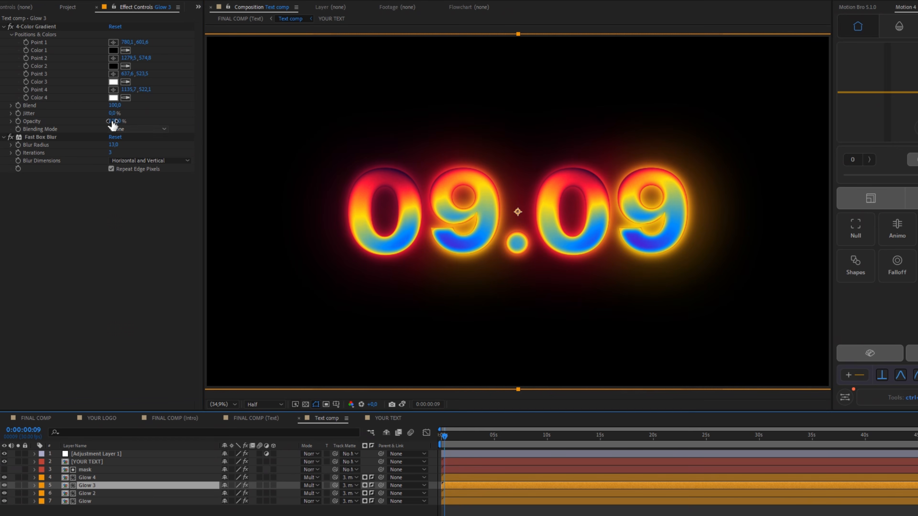
pyautogui.click(113, 144)
pyautogui.click(87, 478)
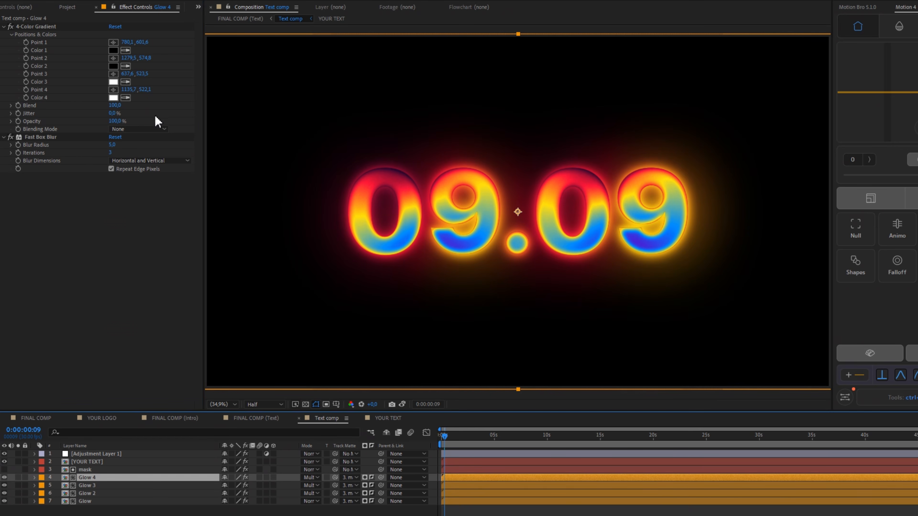
pyautogui.click(111, 145)
pyautogui.click(107, 216)
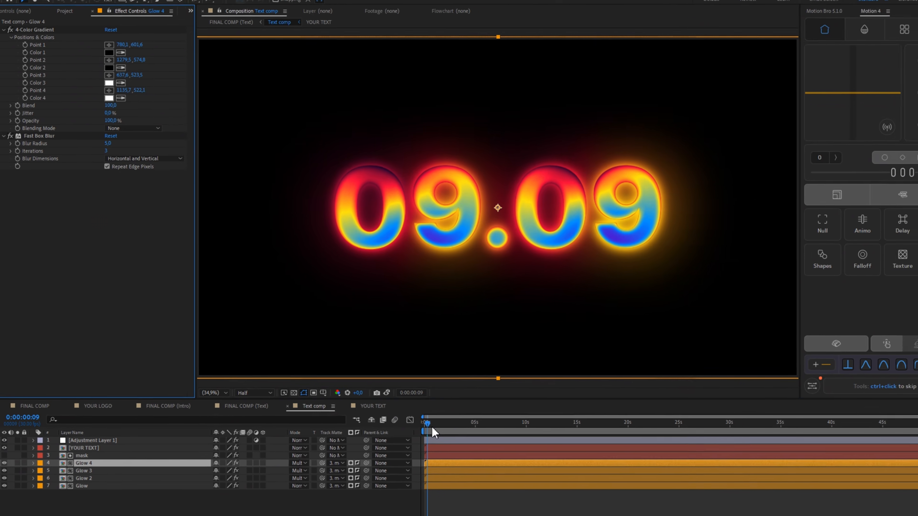
# Open the FINAL COMP (Text) composition and delete the Gradient 2, Gradient and Text A layers
pyautogui.moveTo(445, 437); pyautogui.dragTo(458, 438)
pyautogui.moveTo(364, 369)
pyautogui.mouseDown()
pyautogui.moveTo(377, 363)
pyautogui.moveTo(358, 365)
pyautogui.mouseUp()
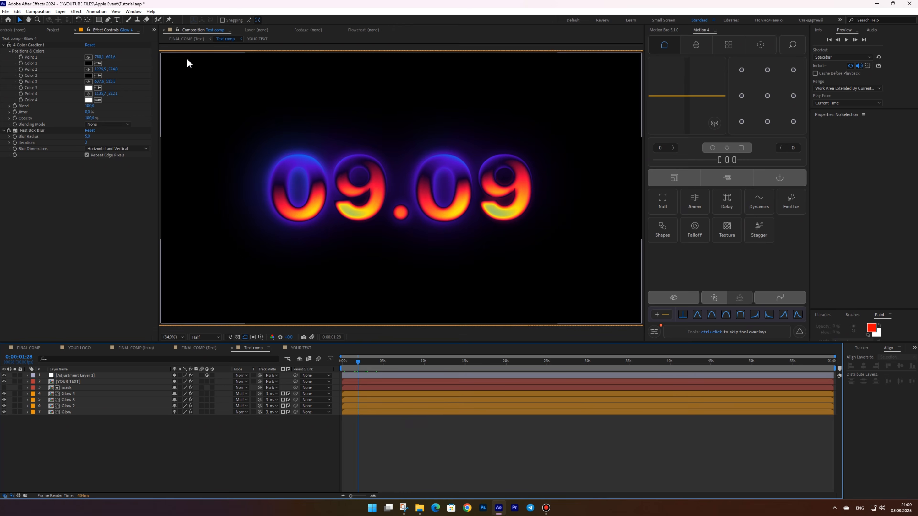
pyautogui.click(187, 39)
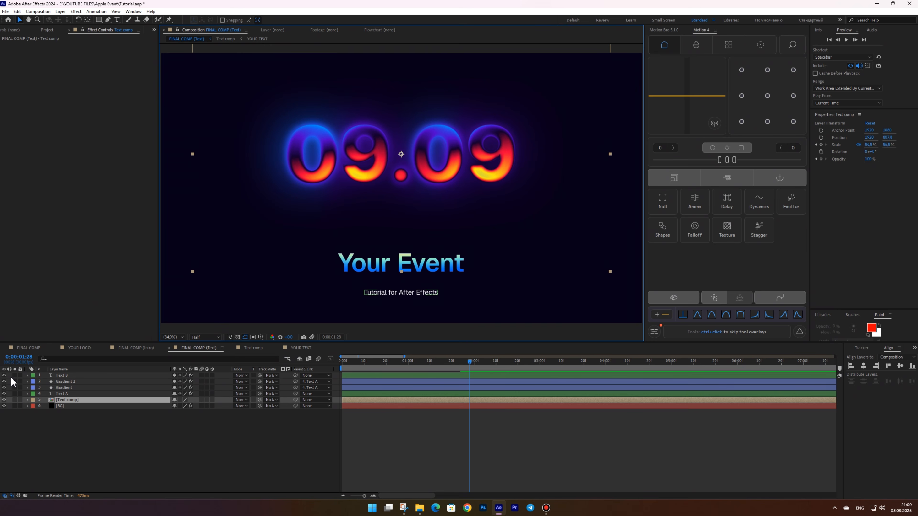
pyautogui.click(71, 393)
pyautogui.keyDown('shift'); pyautogui.click(70, 382); pyautogui.keyUp('shift')
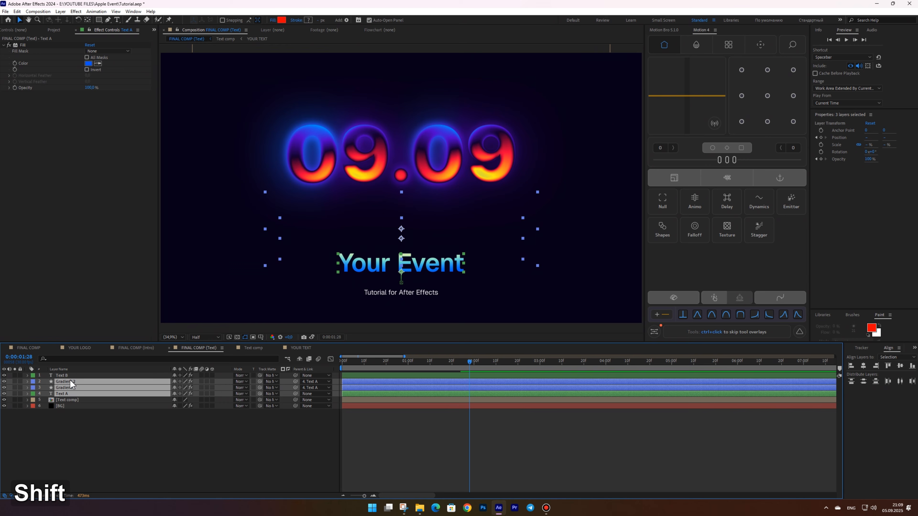
pyautogui.press('Delete')
# Remove the Time Remap, Scale and Opacity keyframes from the Text comp layer
pyautogui.press('u')
pyautogui.click(65, 388)
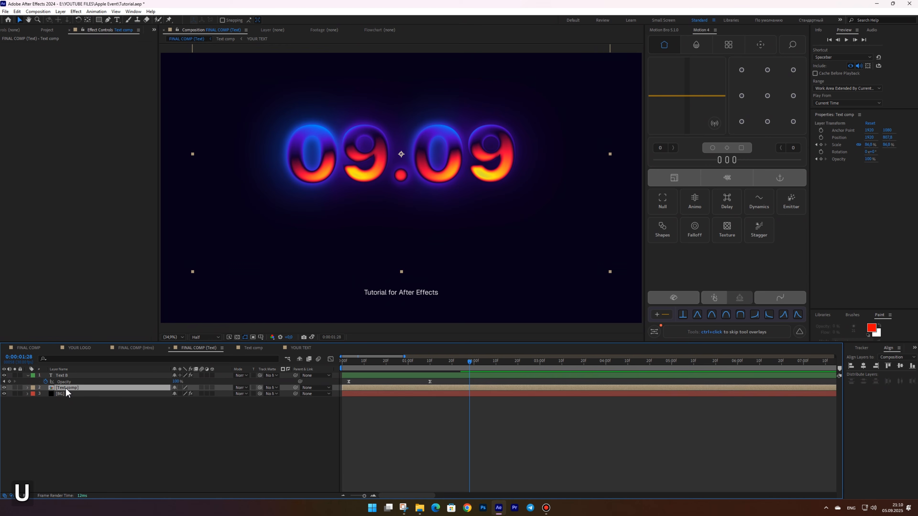
pyautogui.press('u')
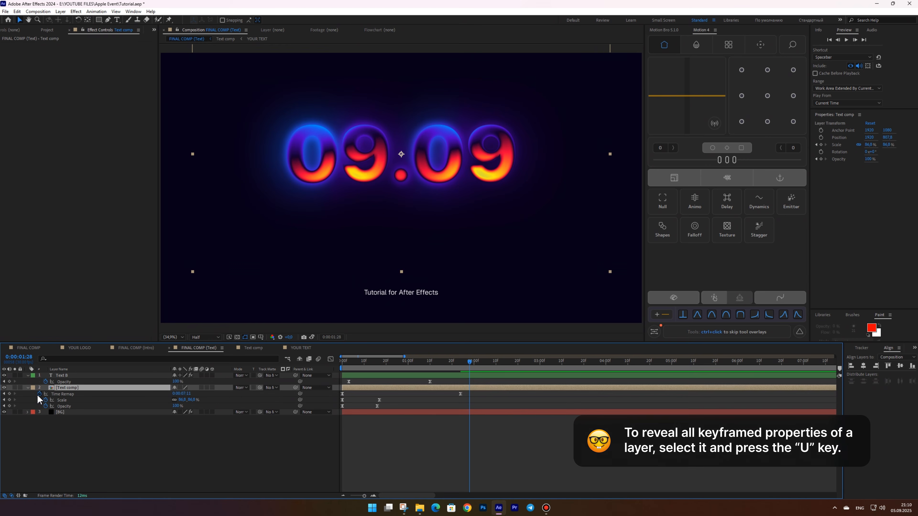
pyautogui.click(39, 394)
pyautogui.click(46, 394)
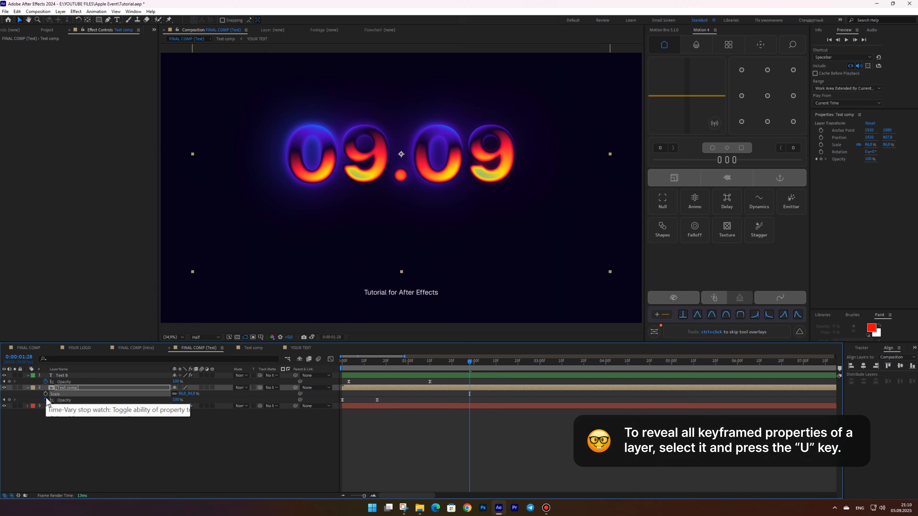
pyautogui.click(45, 400)
pyautogui.press('u')
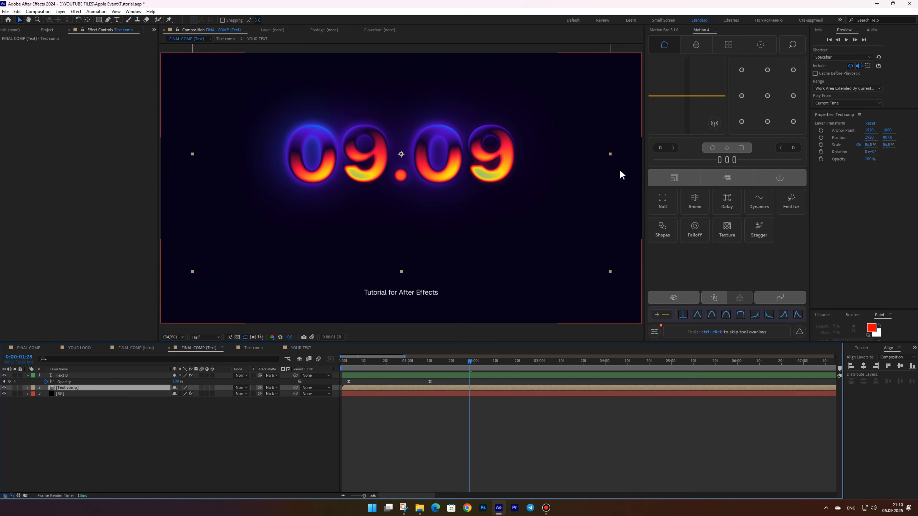
# Preview the FINAL COMP (Text) composition from the start
pyautogui.click(901, 366)
pyautogui.moveTo(611, 188); pyautogui.dragTo(639, 188)
pyautogui.moveTo(459, 360); pyautogui.dragTo(355, 361)
pyautogui.click(354, 408)
pyautogui.click(343, 361)
pyautogui.press('space')
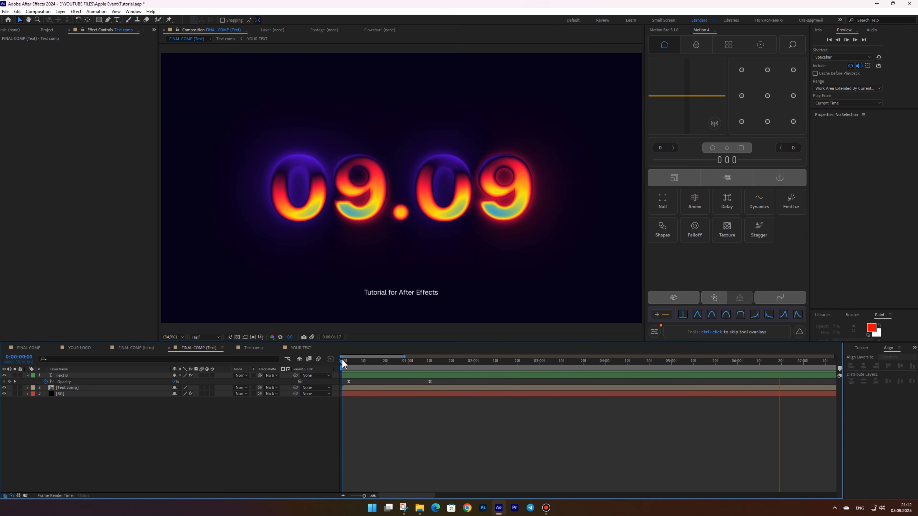
# Enable Time Remapping on the Text comp layer and add a Time Remap keyframe at frame 25
pyautogui.moveTo(343, 364)
pyautogui.mouseDown()
pyautogui.moveTo(530, 368)
pyautogui.moveTo(332, 376)
pyautogui.mouseUp()
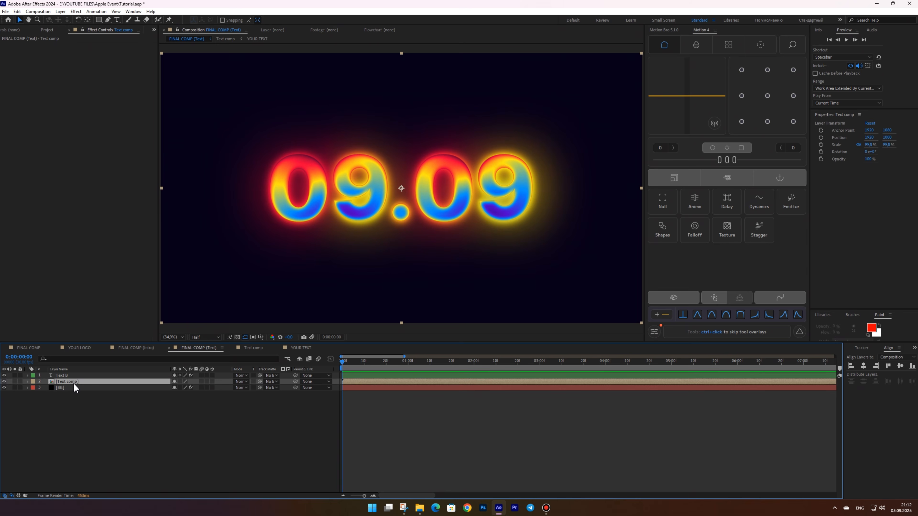
pyautogui.rightClick(74, 382)
pyautogui.moveTo(138, 211)
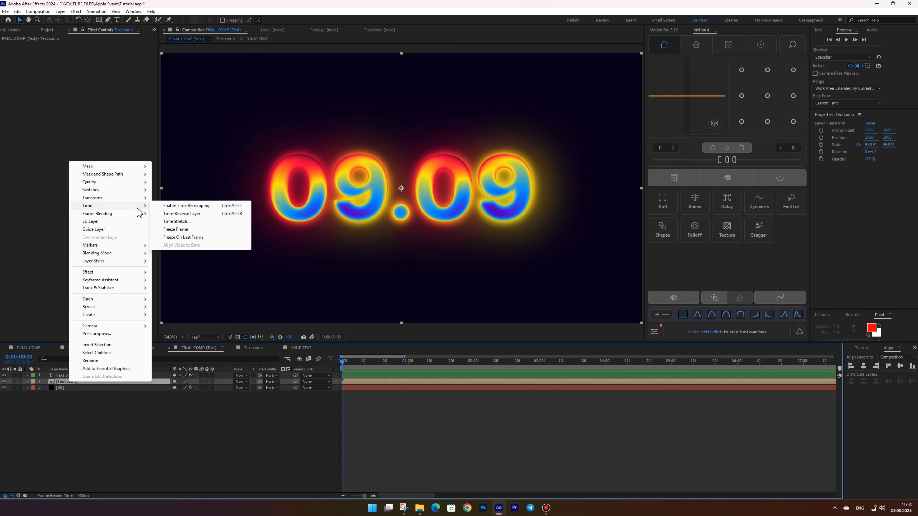
pyautogui.click(187, 206)
pyautogui.moveTo(358, 363); pyautogui.dragTo(396, 368)
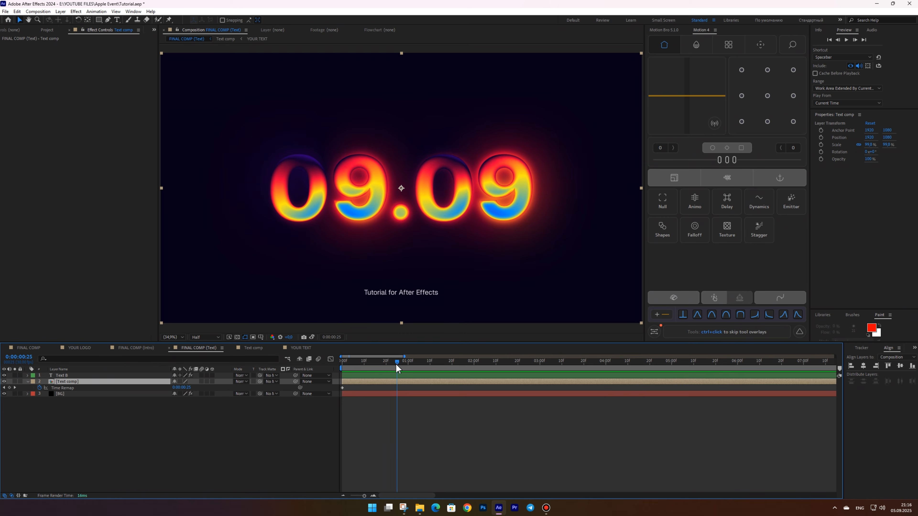
pyautogui.click(10, 388)
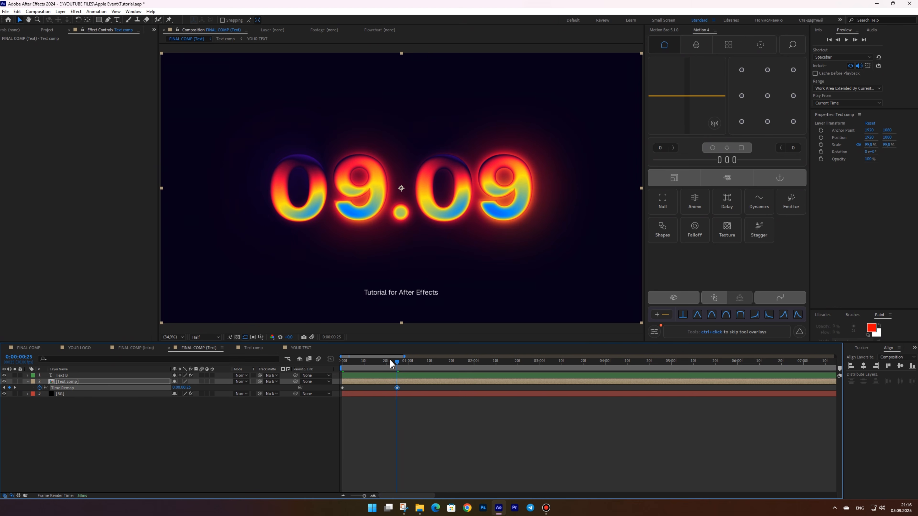
# Set the Text comp layer's Time Remap value at the first frame to 0:00:03:15
pyautogui.moveTo(197, 386); pyautogui.dragTo(239, 380)
pyautogui.moveTo(374, 361); pyautogui.dragTo(343, 362)
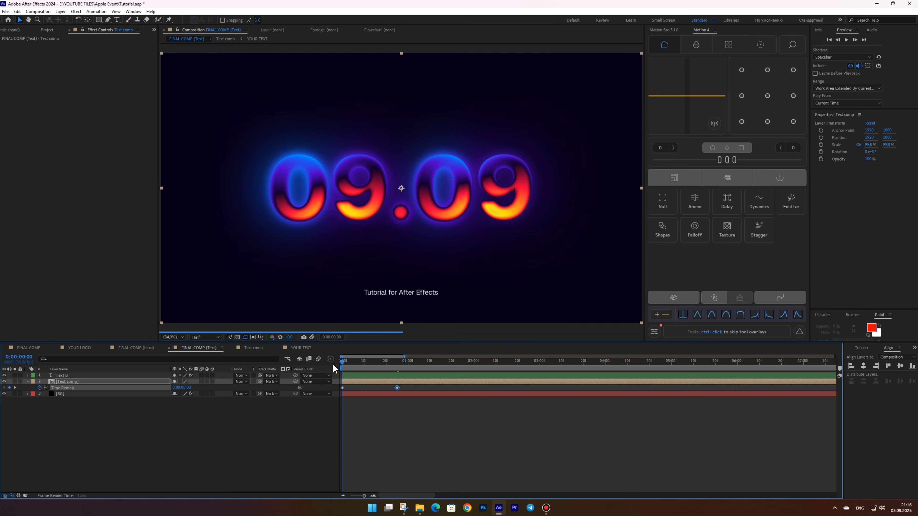
pyautogui.moveTo(196, 386); pyautogui.dragTo(213, 384)
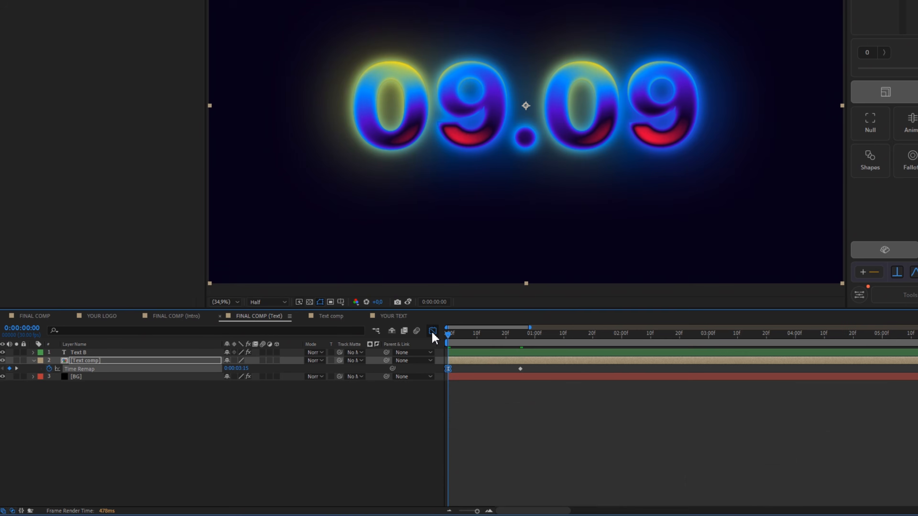
# Reshape the Time Remap easing curve in the Graph Editor so the remap eases into the keyframe
pyautogui.click(433, 331)
pyautogui.moveTo(440, 474); pyautogui.dragTo(424, 475)
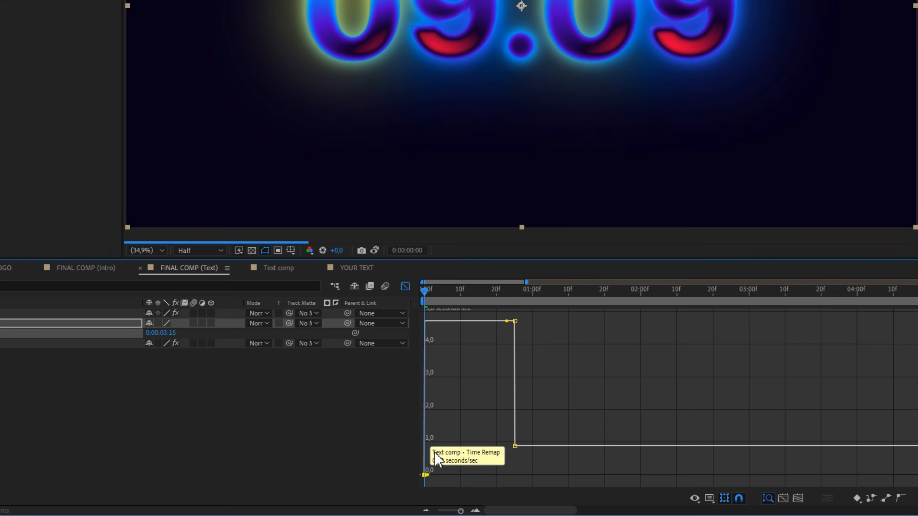
pyautogui.moveTo(503, 321); pyautogui.dragTo(400, 452)
pyautogui.click(406, 286)
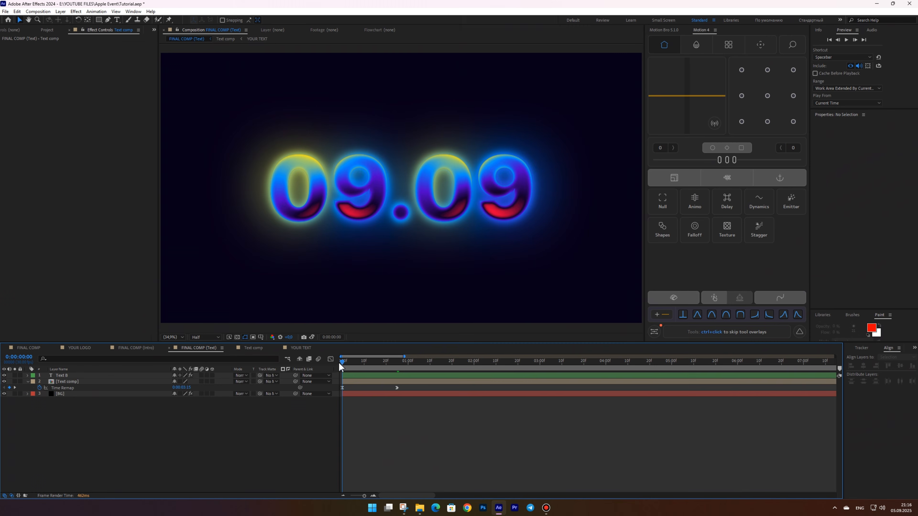
# Preview the time-remapped text animation from the start
pyautogui.press('space')
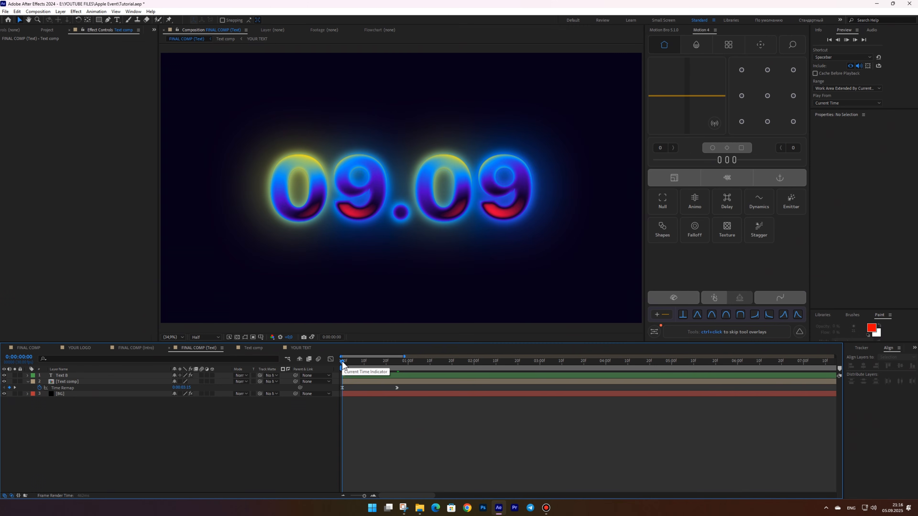
pyautogui.press('space')
pyautogui.press('space')
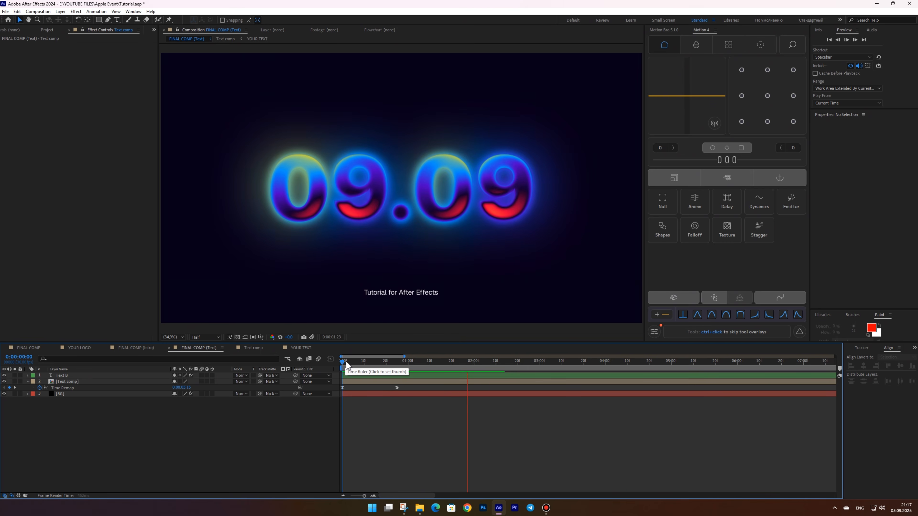
pyautogui.press('space')
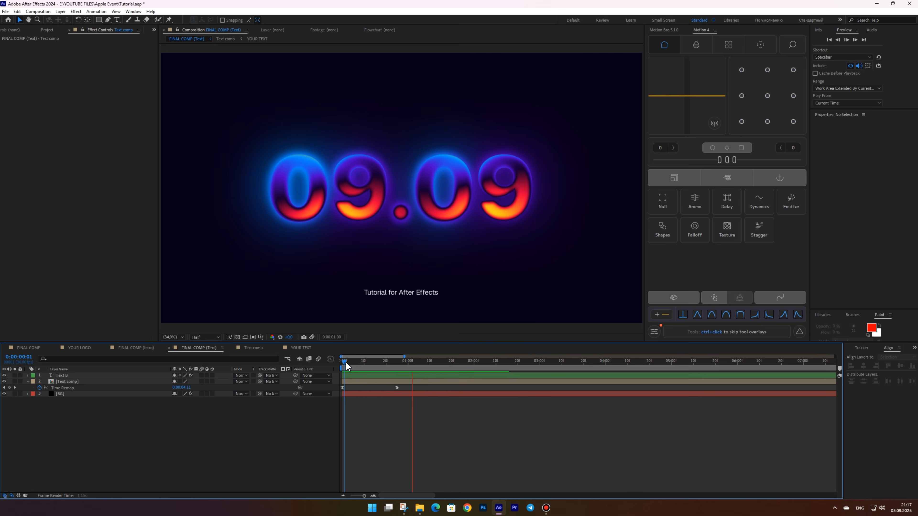
pyautogui.moveTo(460, 364); pyautogui.dragTo(321, 368)
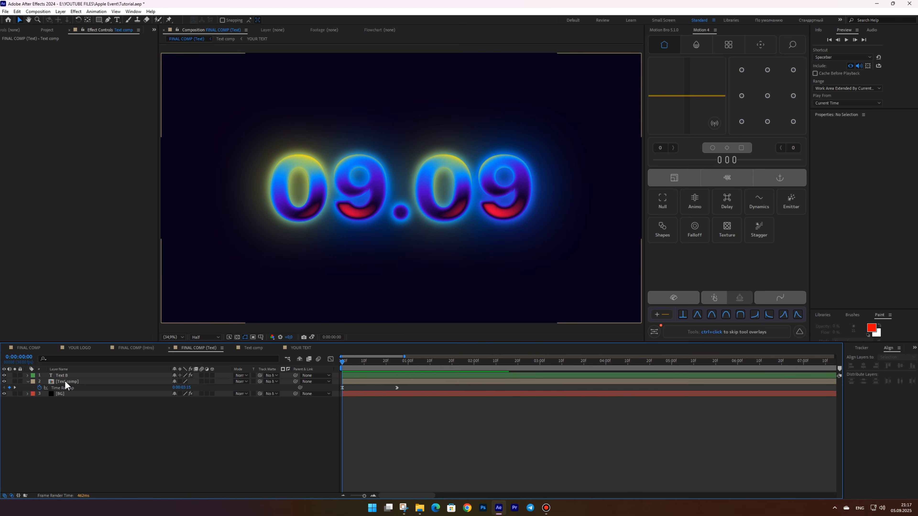
# Keyframe the Text comp layer's Scale, setting it to 111.7% at the first frame so it shrinks to 99.8%
pyautogui.click(65, 381)
pyautogui.hotkey('shift', 's')
pyautogui.click(45, 394)
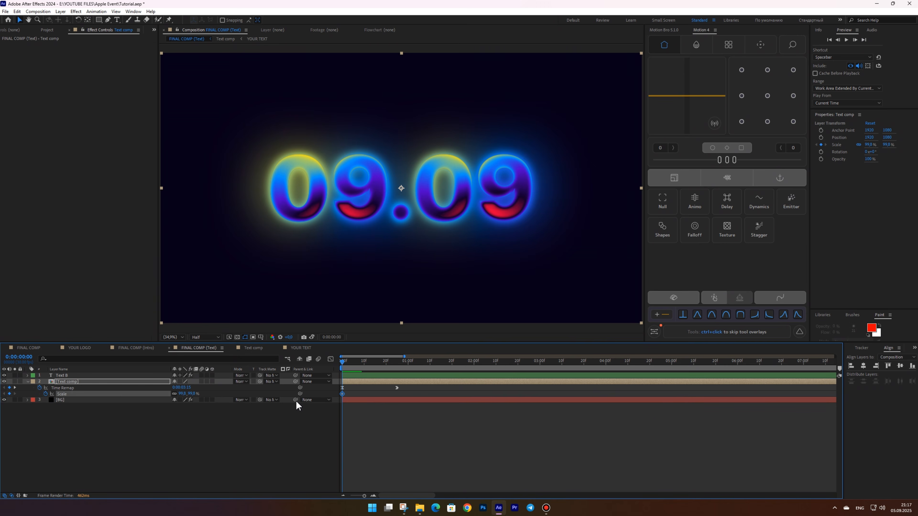
pyautogui.moveTo(394, 364); pyautogui.dragTo(340, 365)
pyautogui.moveTo(180, 394); pyautogui.dragTo(185, 390)
pyautogui.moveTo(440, 396); pyautogui.dragTo(326, 407)
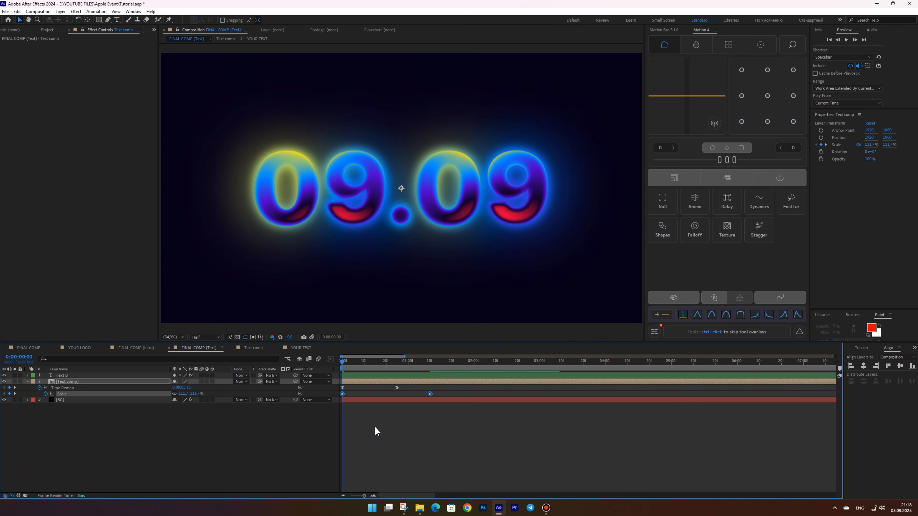
# Apply Easy Ease to the Scale keyframes and reshape their speed curve in the Graph Editor
pyautogui.press('F9')
pyautogui.click(331, 359)
pyautogui.moveTo(371, 381); pyautogui.dragTo(351, 382)
pyautogui.click(330, 359)
# Preview the scale animation of the text from the start
pyautogui.press('space')
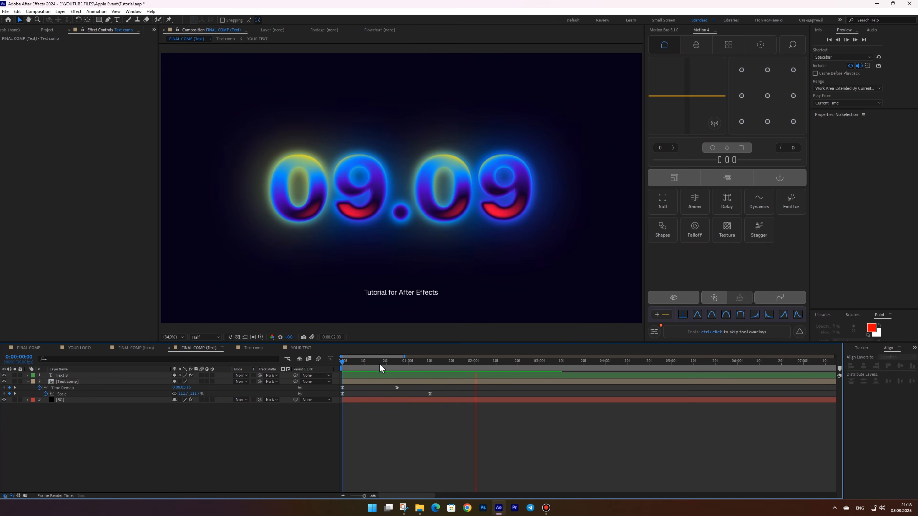
pyautogui.press('space')
pyautogui.press('space')
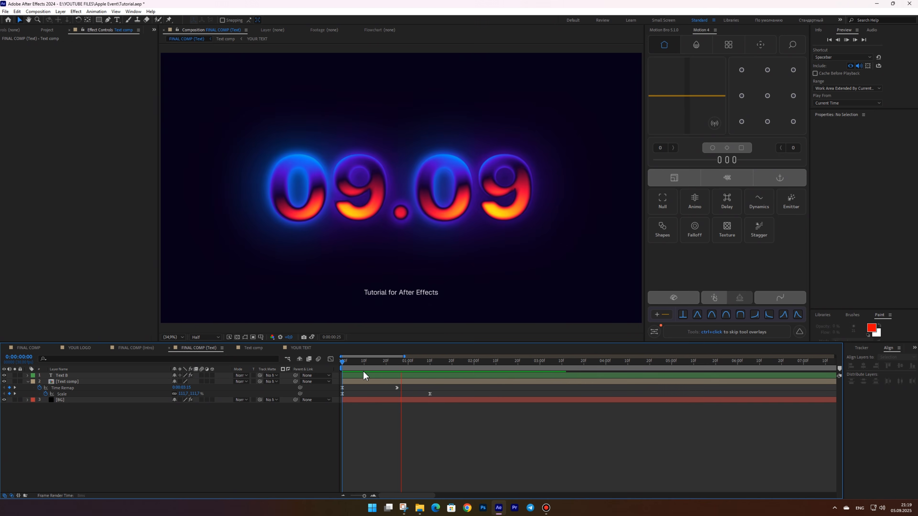
pyautogui.press('space')
pyautogui.press('space')
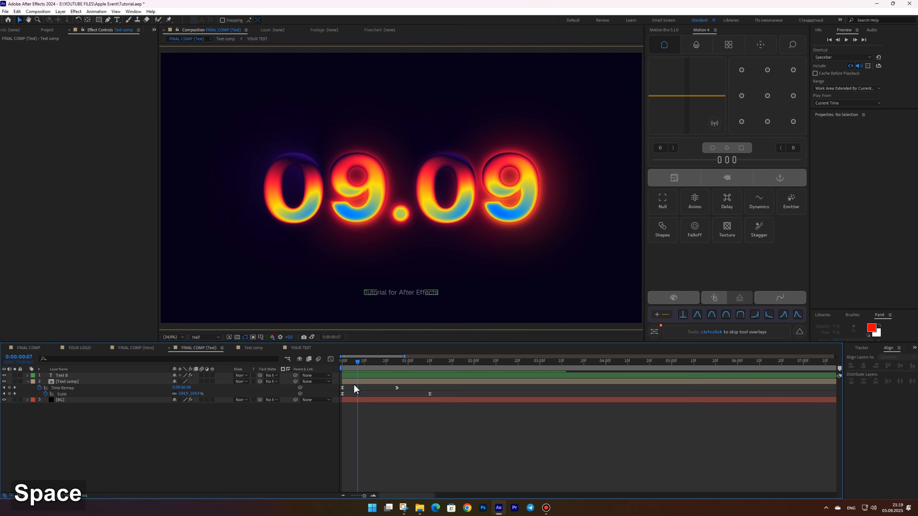
# Add Opacity keyframes to the Text comp layer, fading from 0% at the first frame to 100% a few frames later
pyautogui.click(355, 383)
pyautogui.hotkey('shift', 't')
pyautogui.click(46, 401)
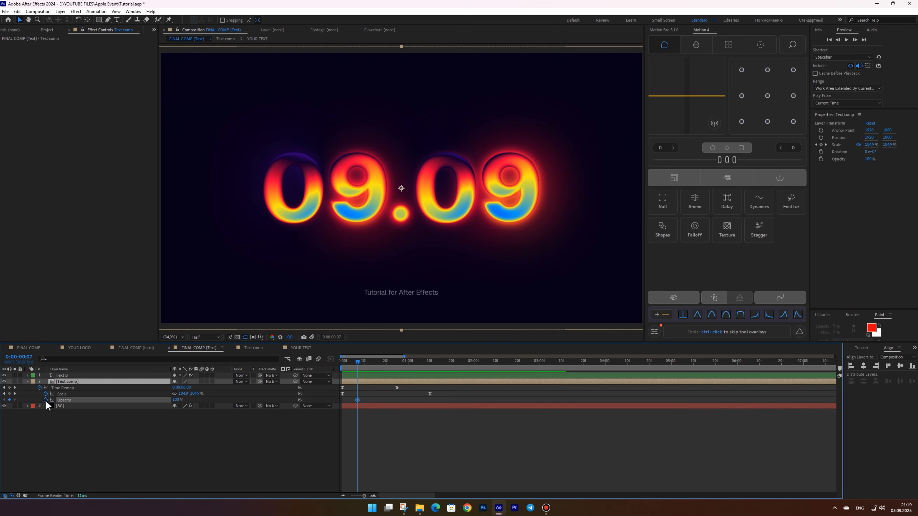
pyautogui.moveTo(358, 400); pyautogui.dragTo(362, 400)
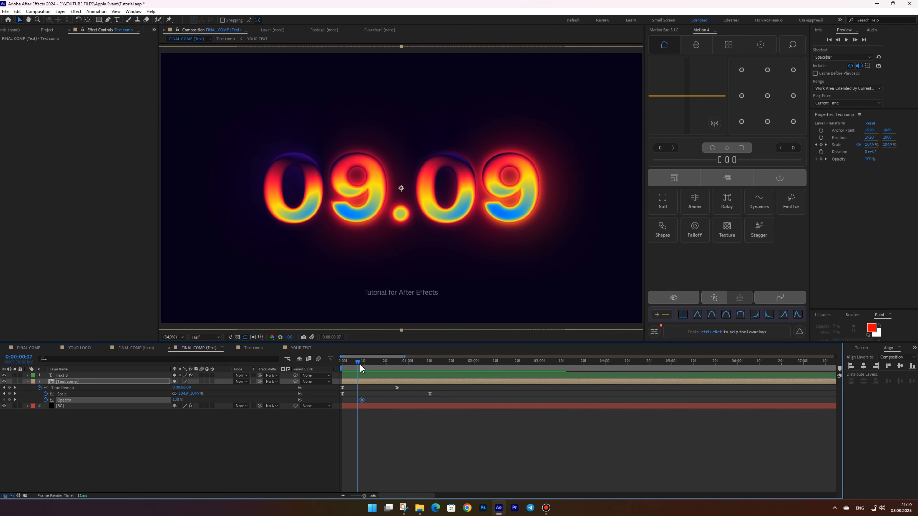
pyautogui.moveTo(359, 364); pyautogui.dragTo(335, 366)
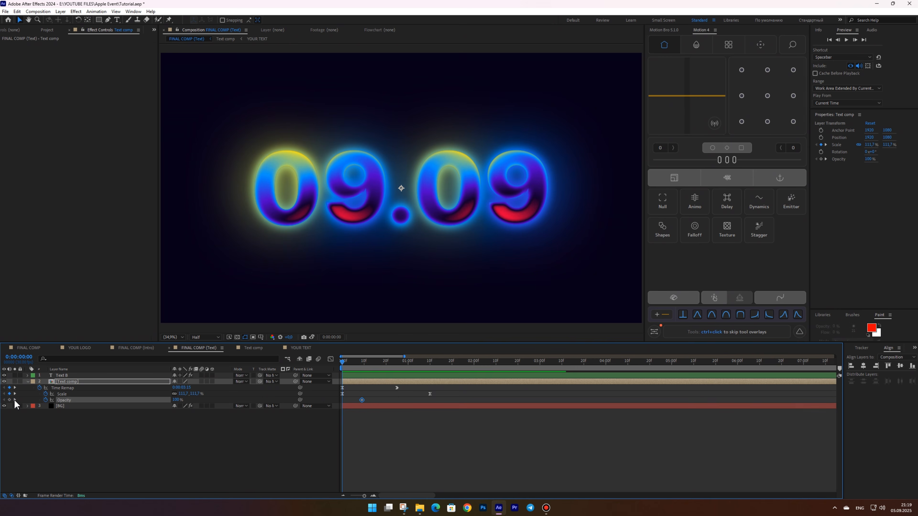
pyautogui.moveTo(176, 400); pyautogui.dragTo(152, 400)
pyautogui.moveTo(369, 400); pyautogui.dragTo(327, 407)
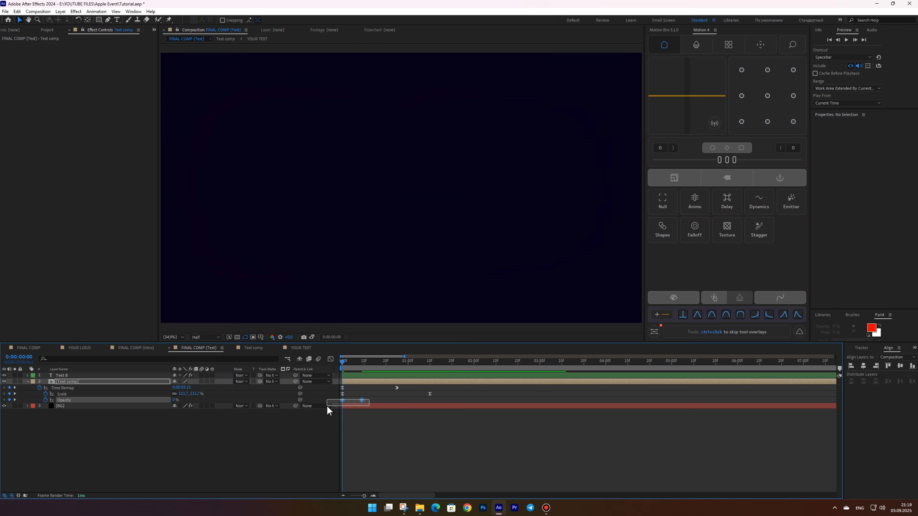
# Reshape the Opacity easing curve in the Graph Editor
pyautogui.click(330, 359)
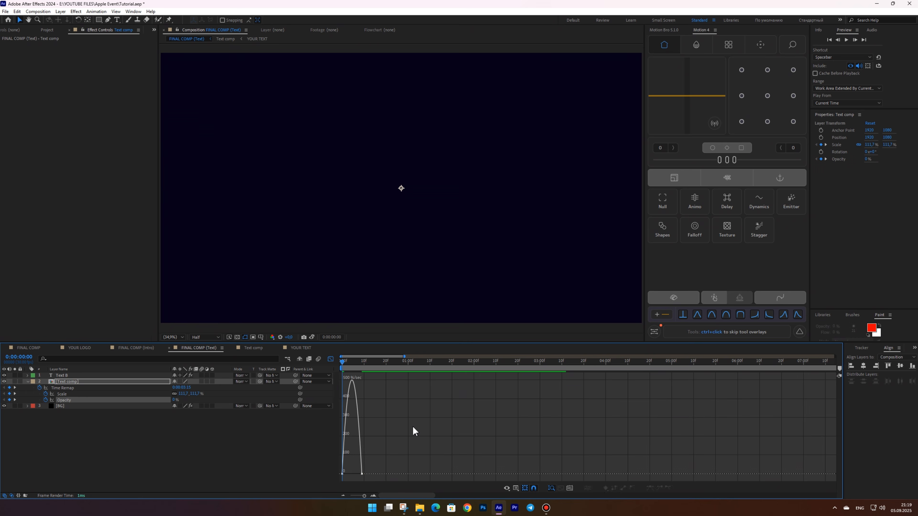
pyautogui.keyDown('alt'); pyautogui.scroll(3, 362, 475); pyautogui.keyUp('alt')
pyautogui.moveTo(375, 474); pyautogui.dragTo(363, 472)
pyautogui.click(330, 359)
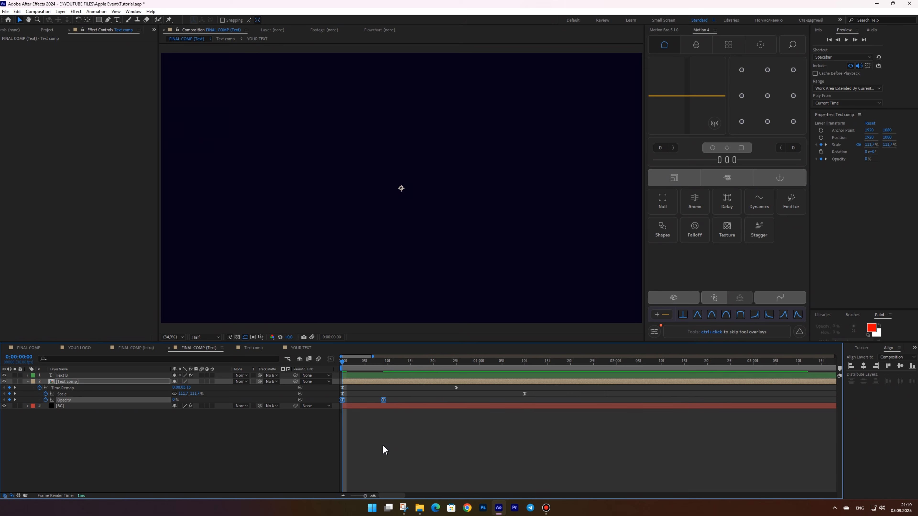
# Preview the combined fade, scale and time-remap animation of the text
pyautogui.click(383, 445)
pyautogui.press('space')
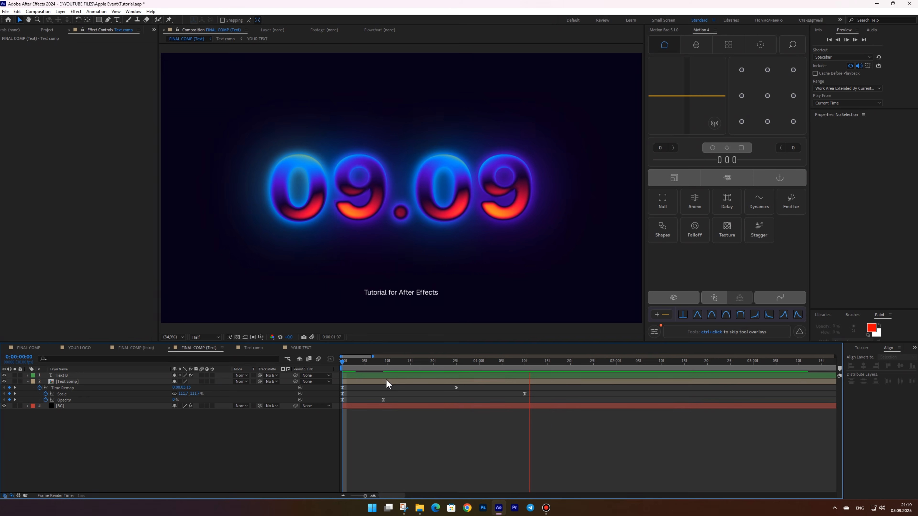
pyautogui.press('space')
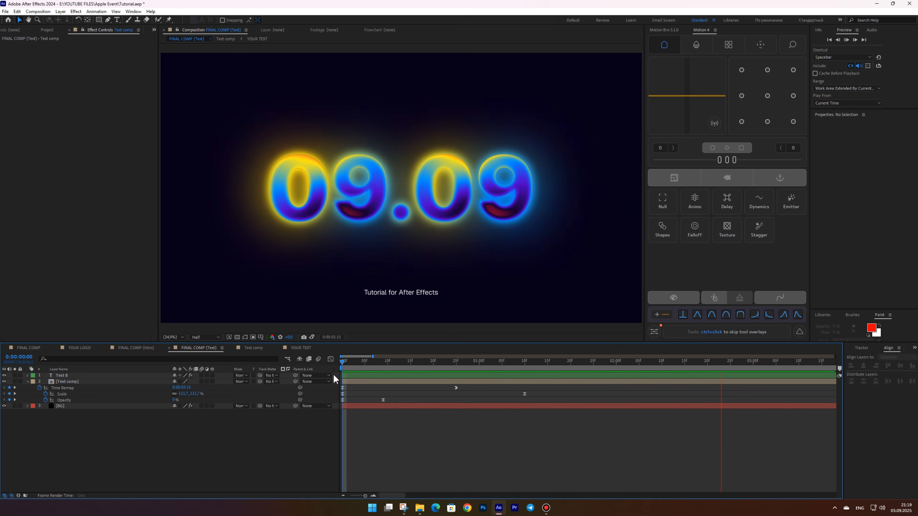
pyautogui.press('space')
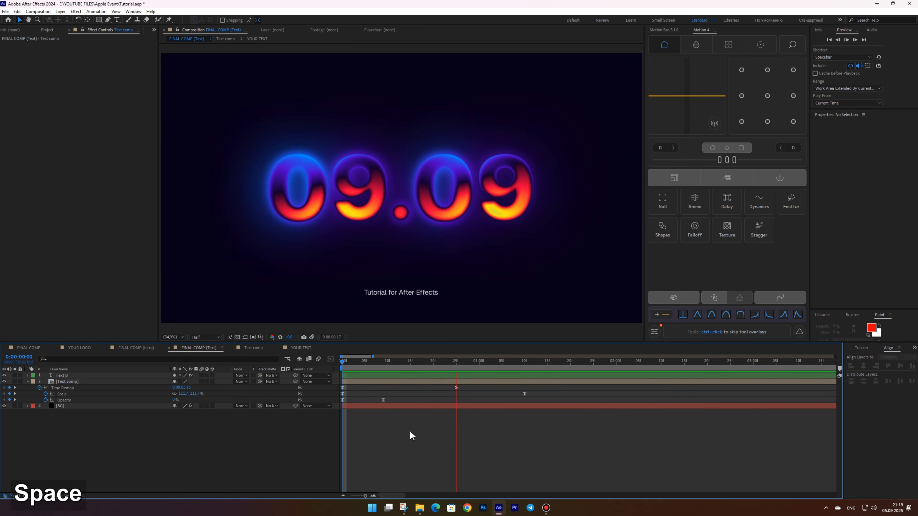
pyautogui.keyDown('alt'); pyautogui.scroll(-3, 411, 435); pyautogui.keyUp('alt')
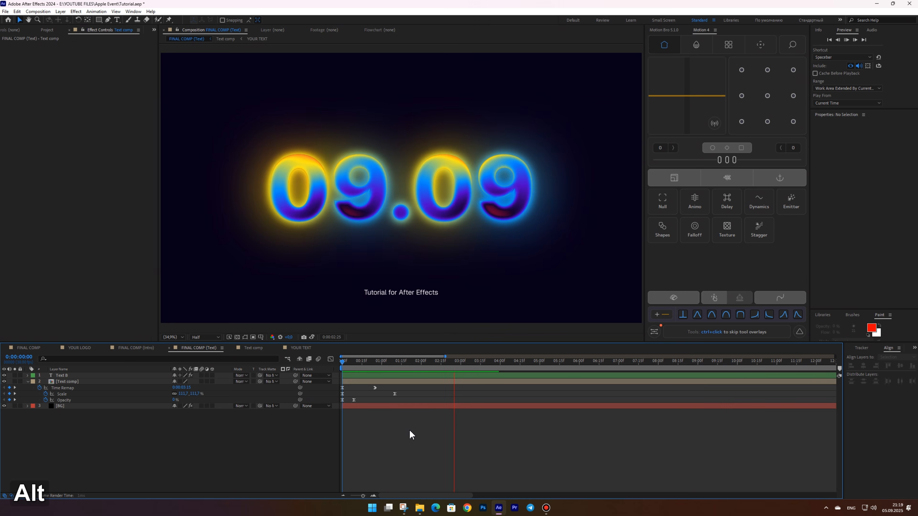
pyautogui.press('space')
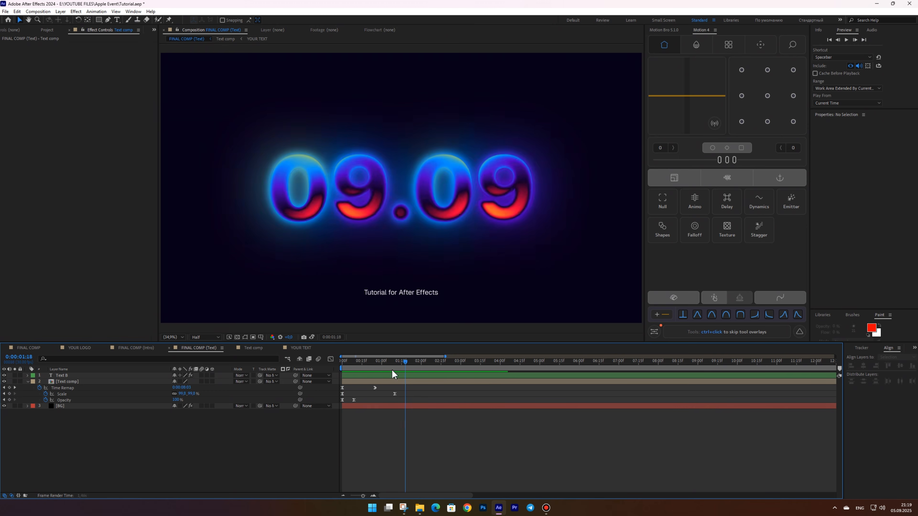
pyautogui.press('space')
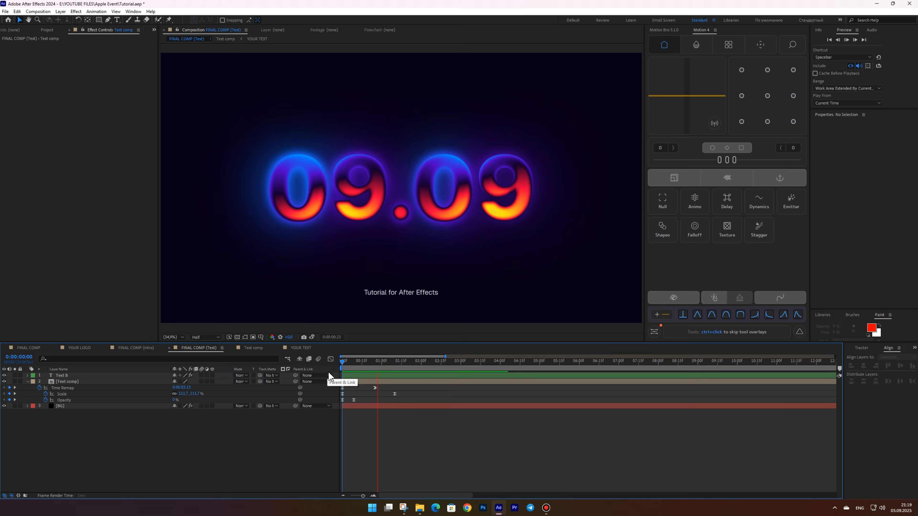